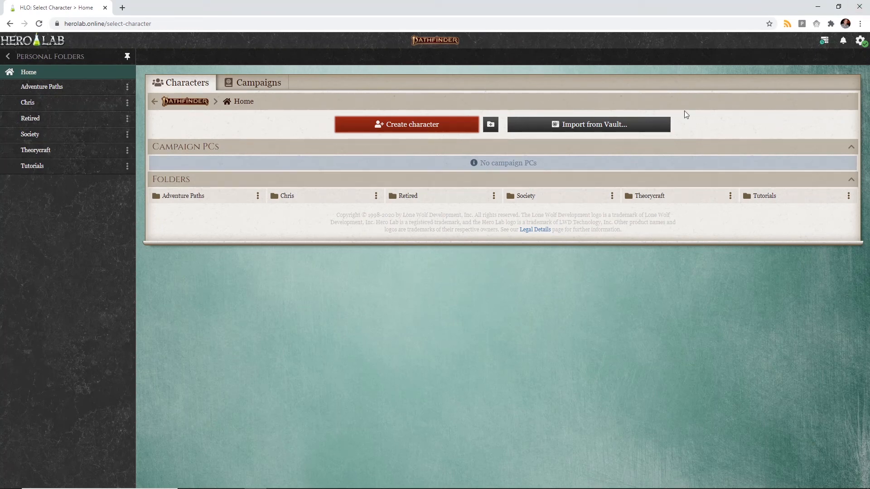
# Open the Tutorials character folder and check which options are available for Nym the Enchanter
pyautogui.click(808, 201)
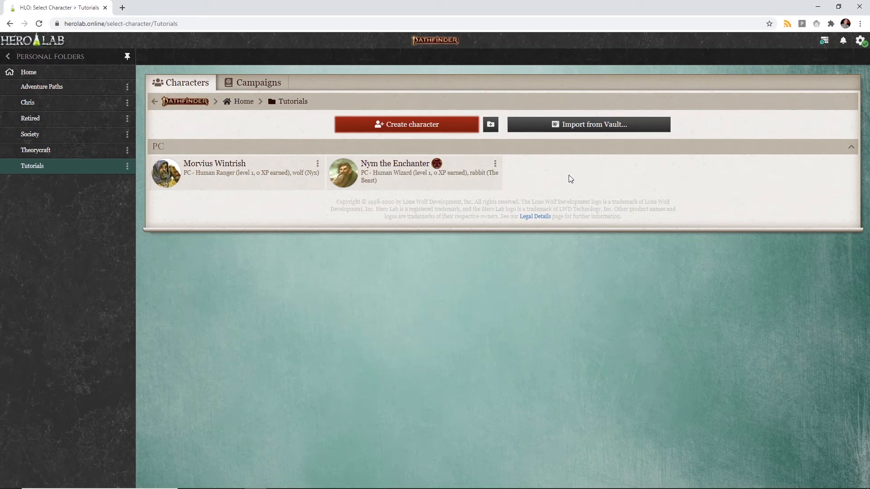
pyautogui.click(495, 164)
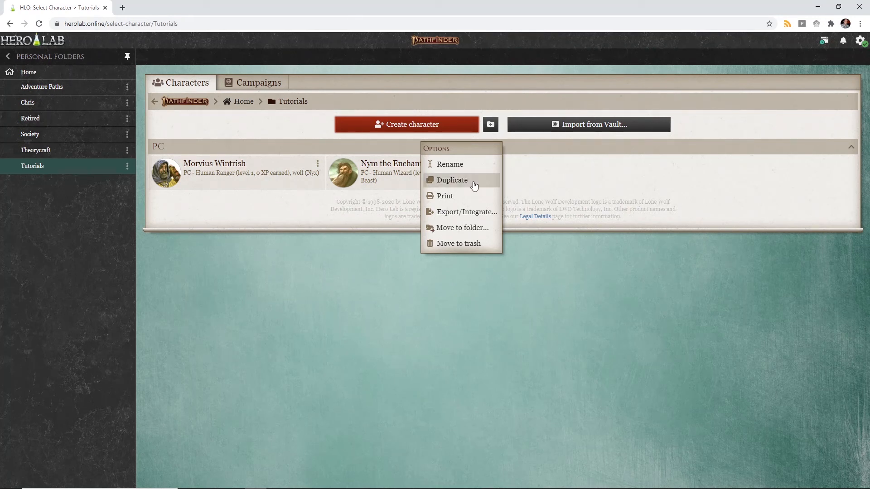
pyautogui.click(577, 182)
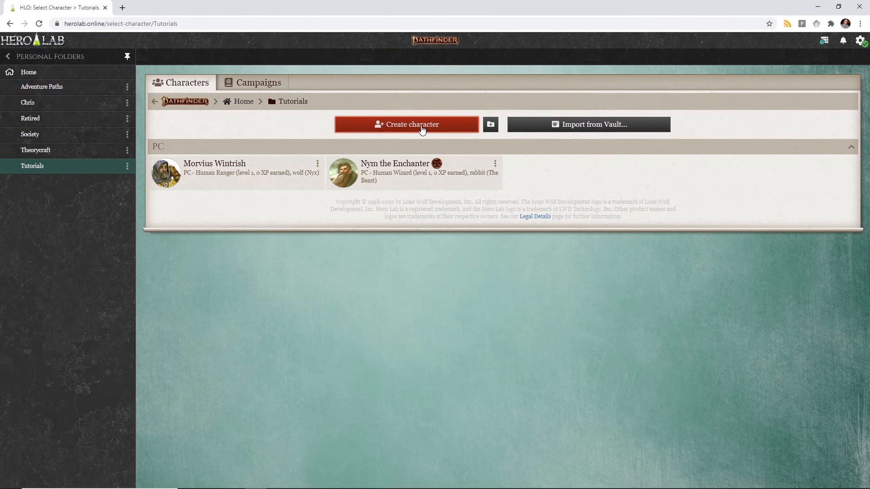
# Create a new Player Character (PC) named "Harry the Wizard" in the Tutorials folder, without the Pathfinder Society option
pyautogui.click(422, 127)
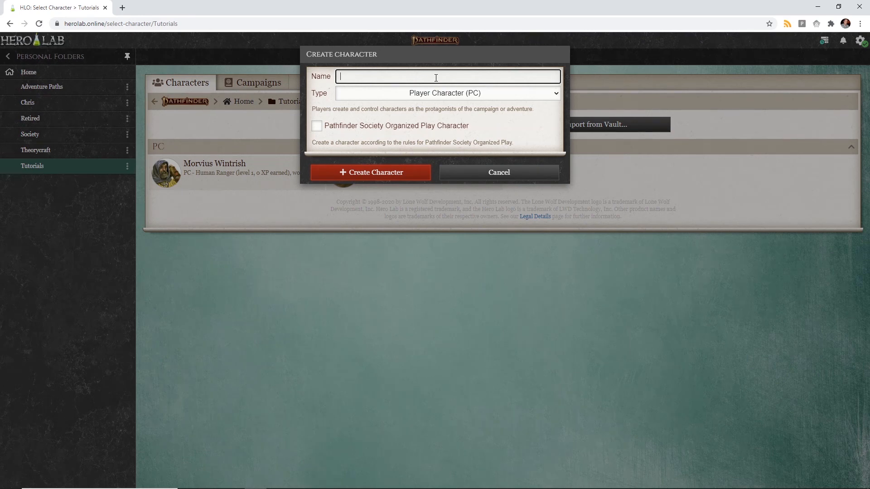
pyautogui.click(406, 97)
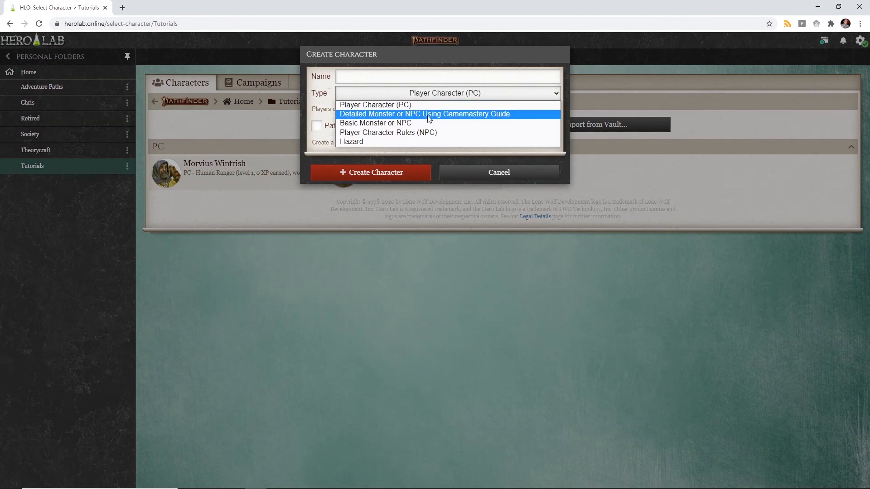
pyautogui.click(429, 94)
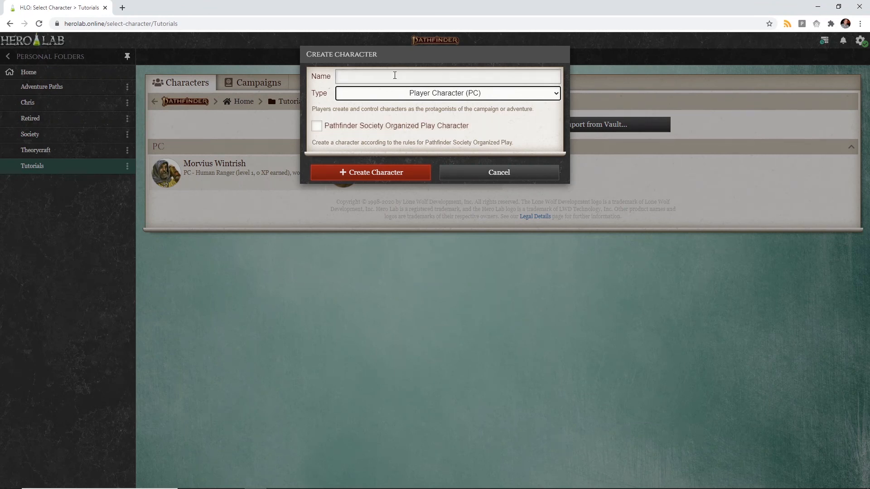
pyautogui.click(395, 75)
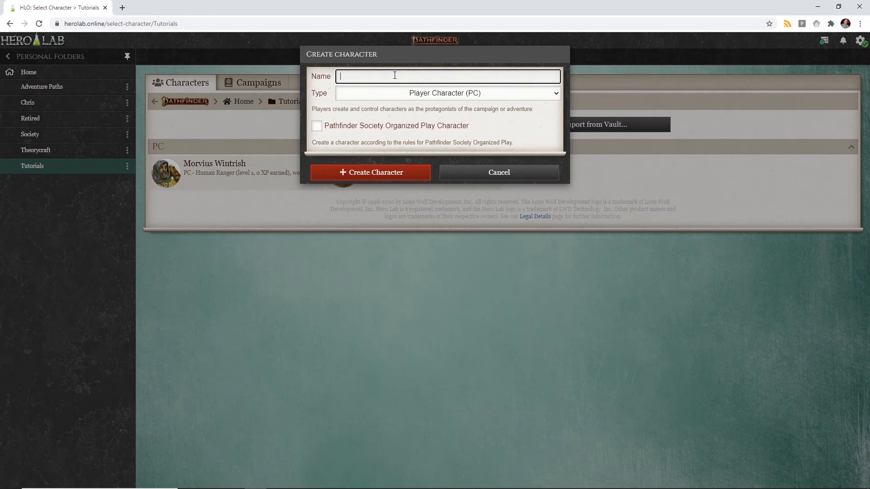
pyautogui.write('Harry the Wizard')
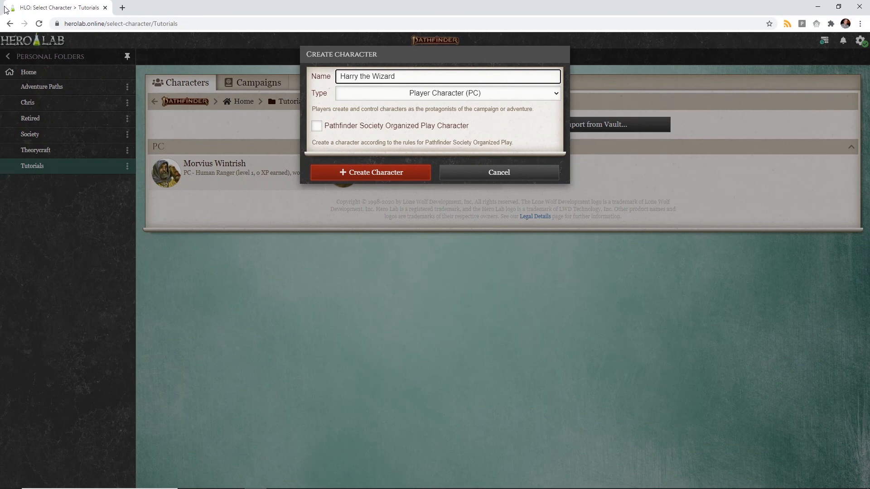
pyautogui.click(395, 173)
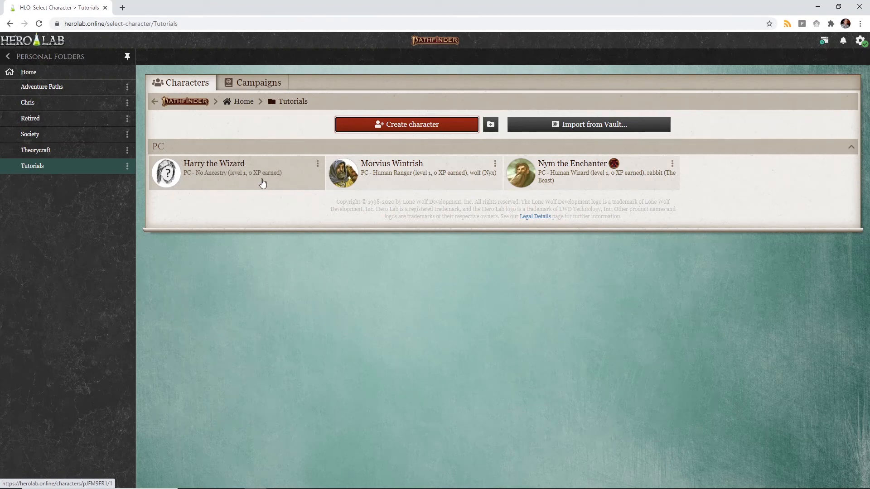
# Open Harry the Wizard for editing and look through the character's list of sections
pyautogui.click(260, 185)
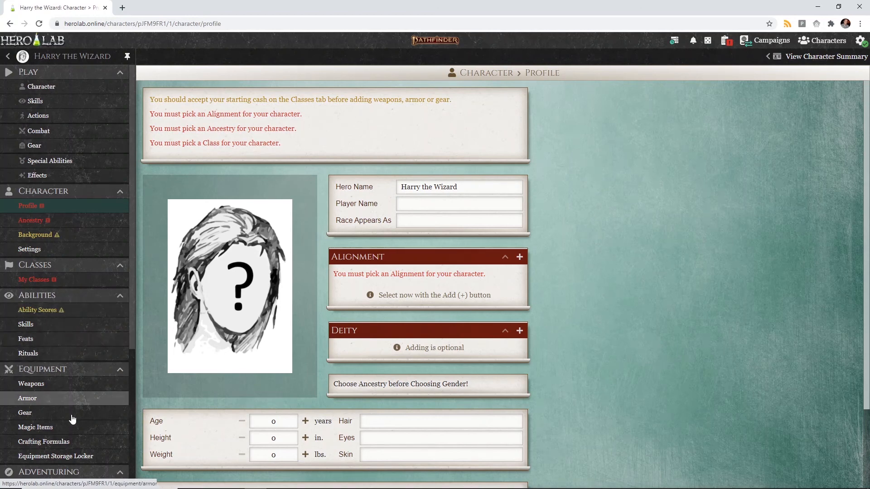
pyautogui.scroll(-3, 74, 408)
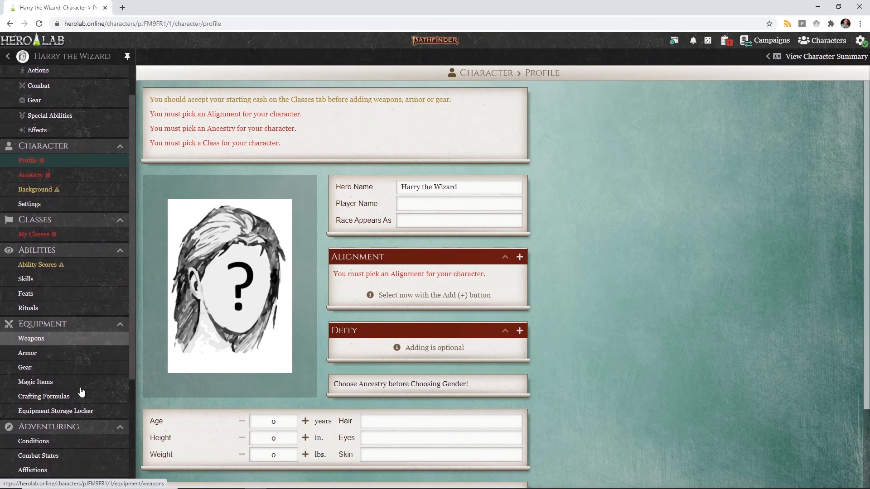
pyautogui.scroll(-1, 70, 344)
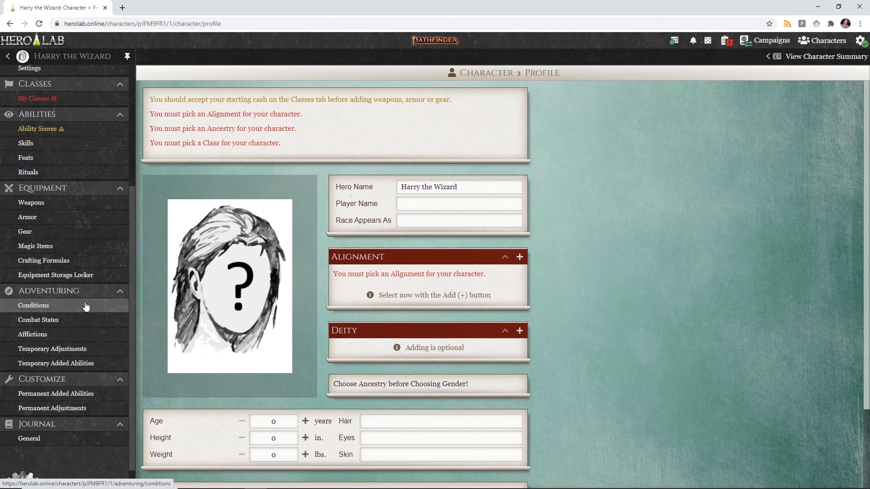
pyautogui.scroll(4, 111, 195)
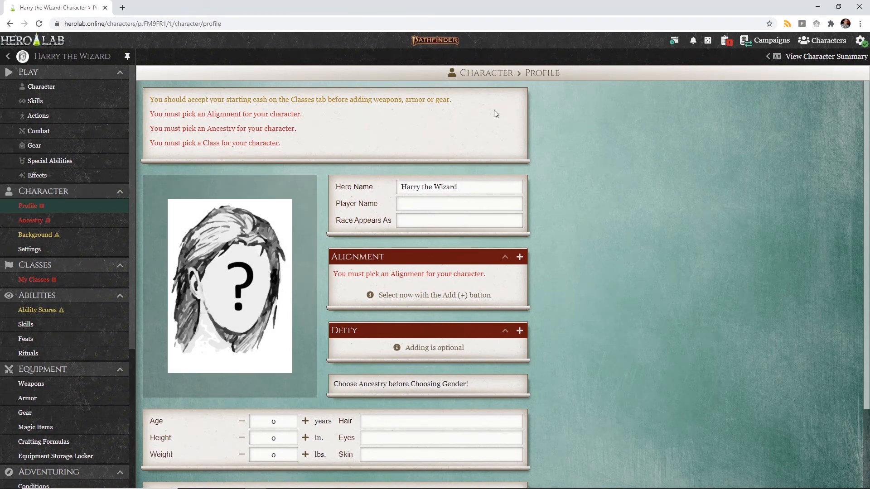
pyautogui.click(521, 257)
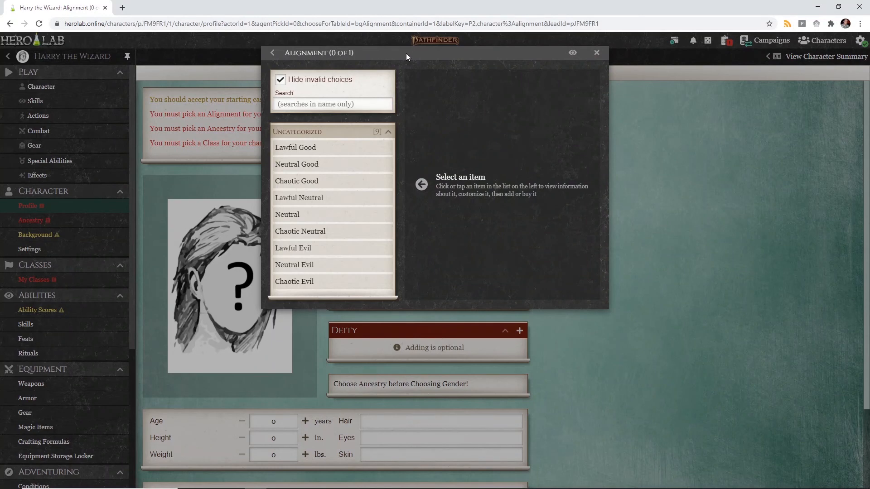
pyautogui.moveTo(406, 53); pyautogui.dragTo(610, 113)
pyautogui.click(597, 53)
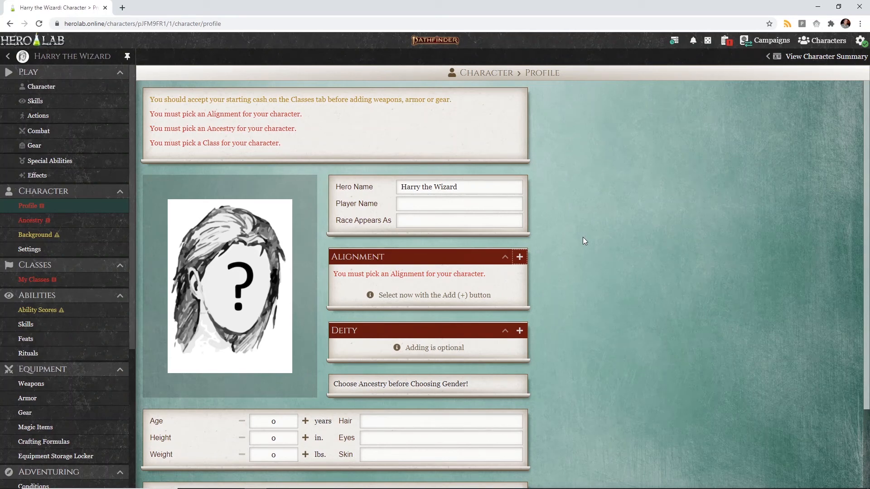
# Set the character's alignment to Neutral Good and view that alignment's description
pyautogui.click(520, 258)
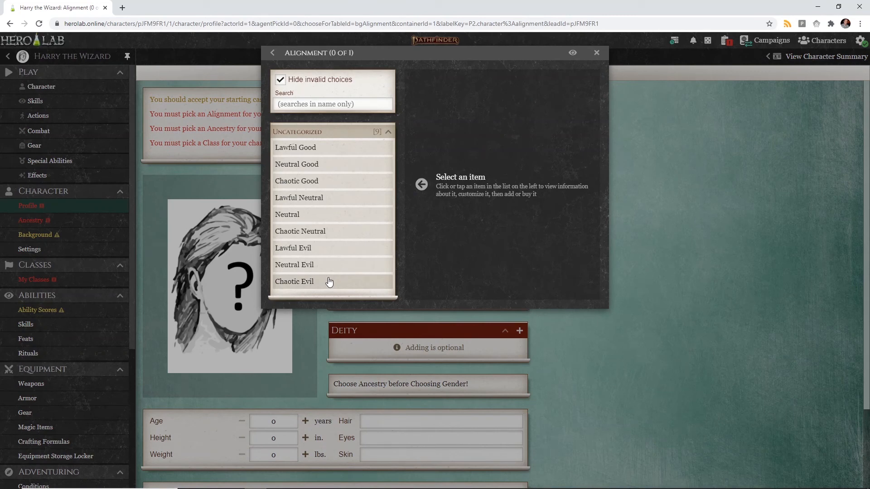
pyautogui.click(330, 166)
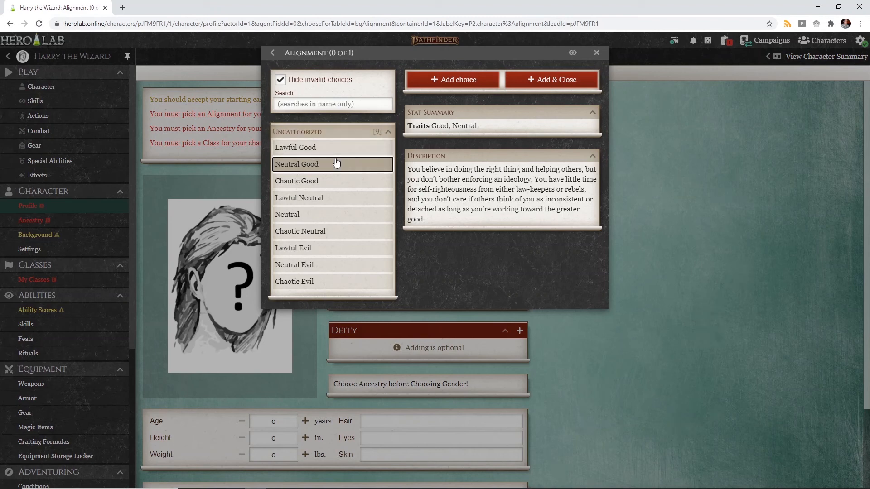
pyautogui.click(531, 81)
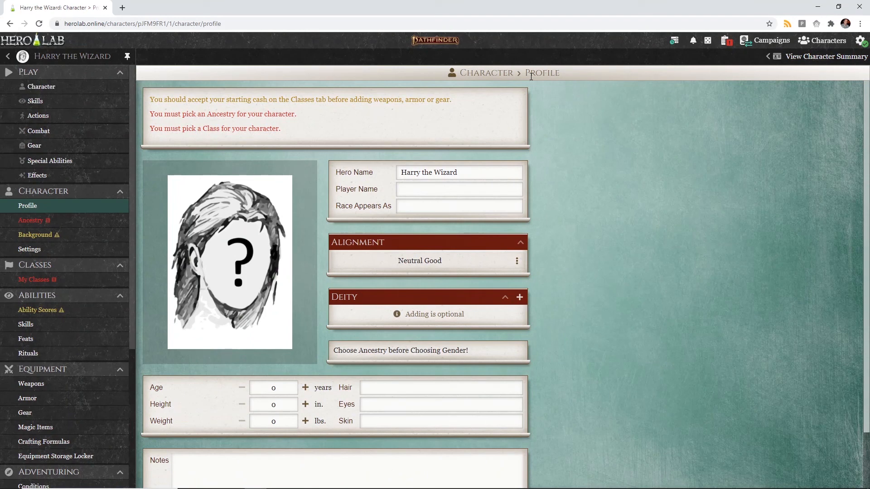
pyautogui.click(467, 264)
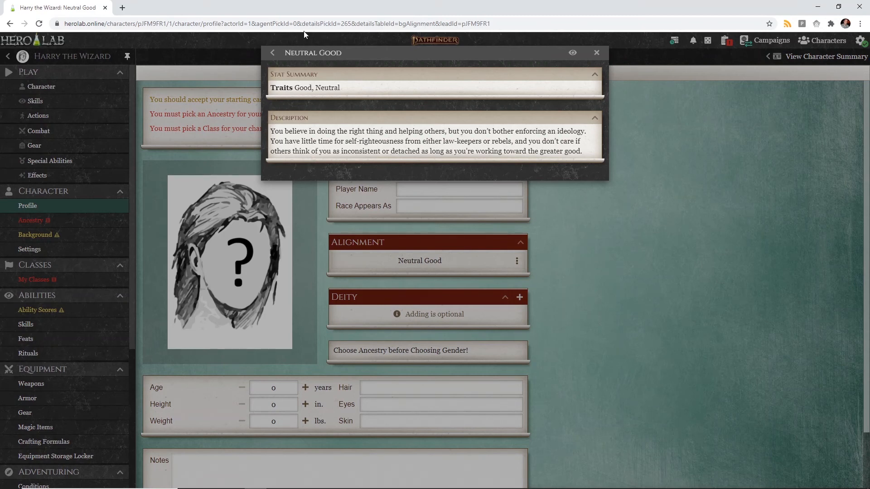
pyautogui.click(596, 53)
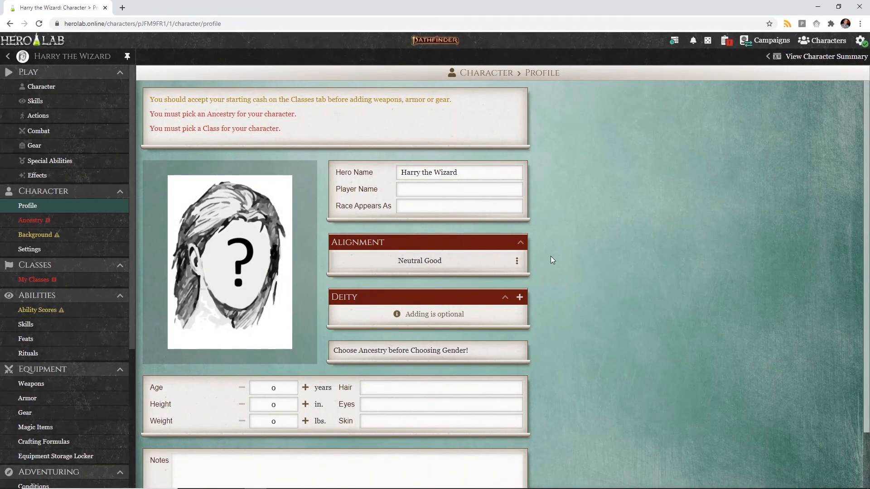
# Bring up the ancestry choices for the character and show the invalid ones briefly before hiding them again
pyautogui.scroll(-2, 547, 257)
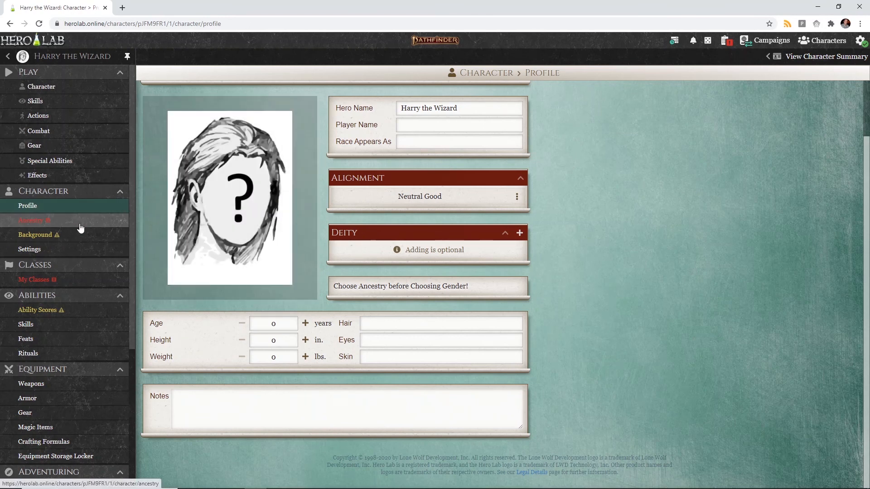
pyautogui.click(81, 225)
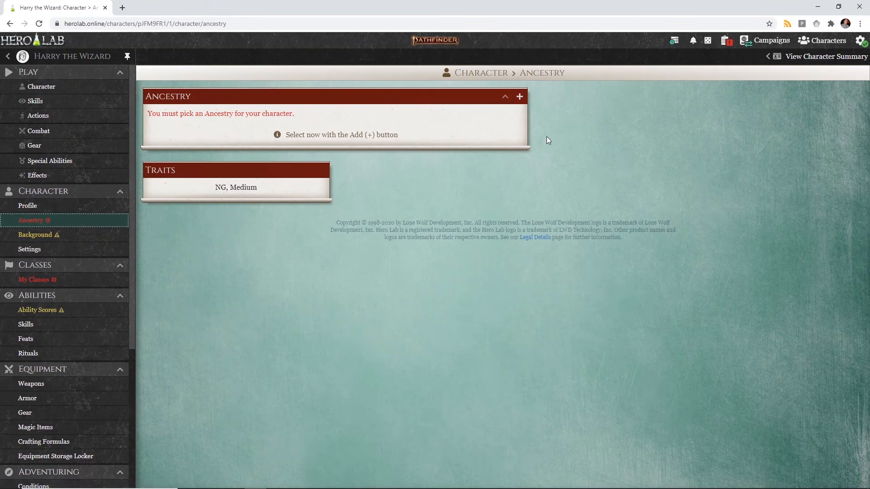
pyautogui.click(521, 98)
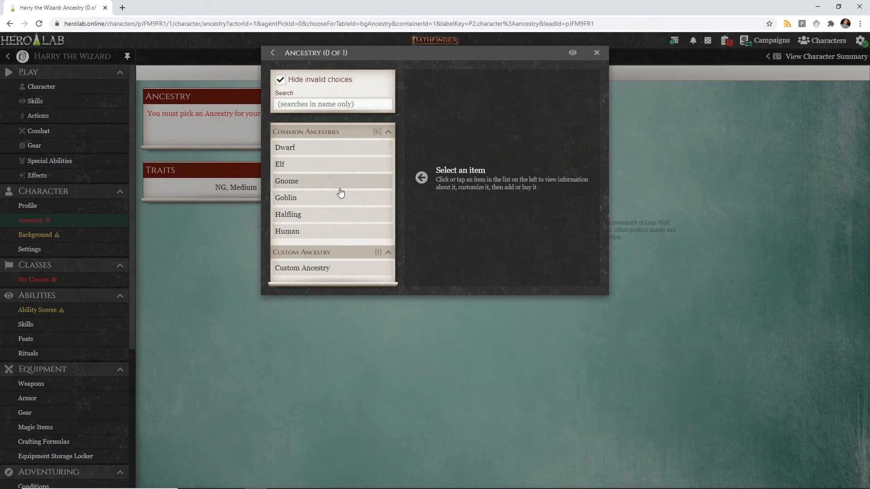
pyautogui.click(281, 82)
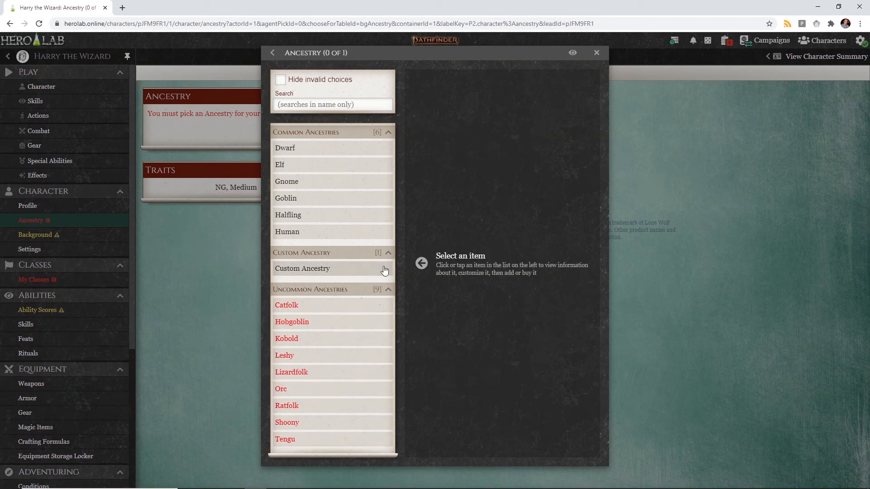
pyautogui.click(294, 84)
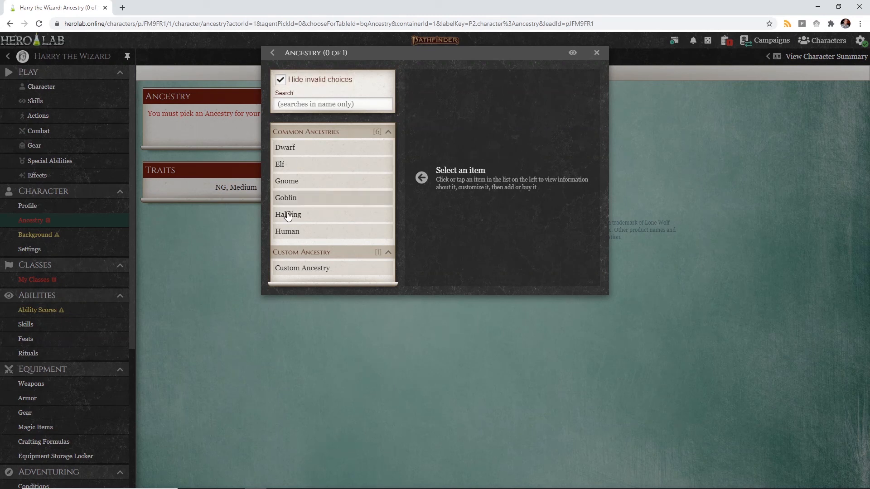
# Read through the Human ancestry's description and add Human as the character's ancestry
pyautogui.click(305, 233)
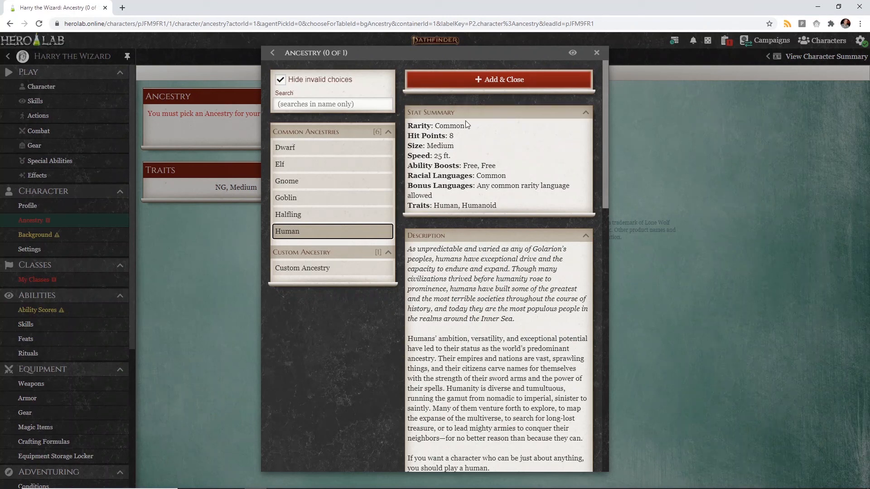
pyautogui.scroll(-9, 427, 257)
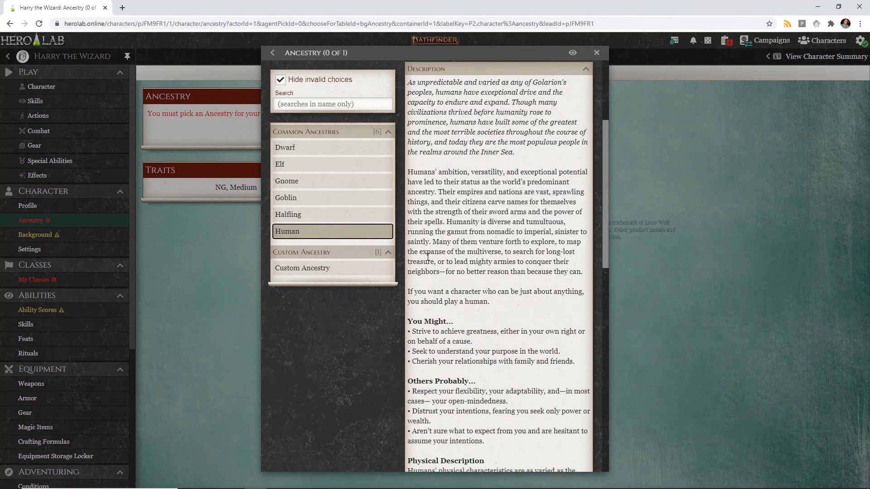
pyautogui.scroll(-6, 429, 245)
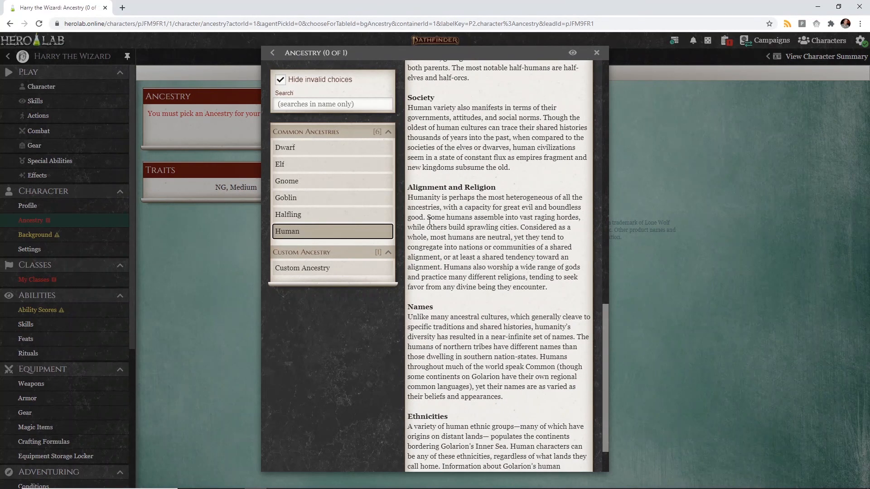
pyautogui.scroll(-2, 430, 221)
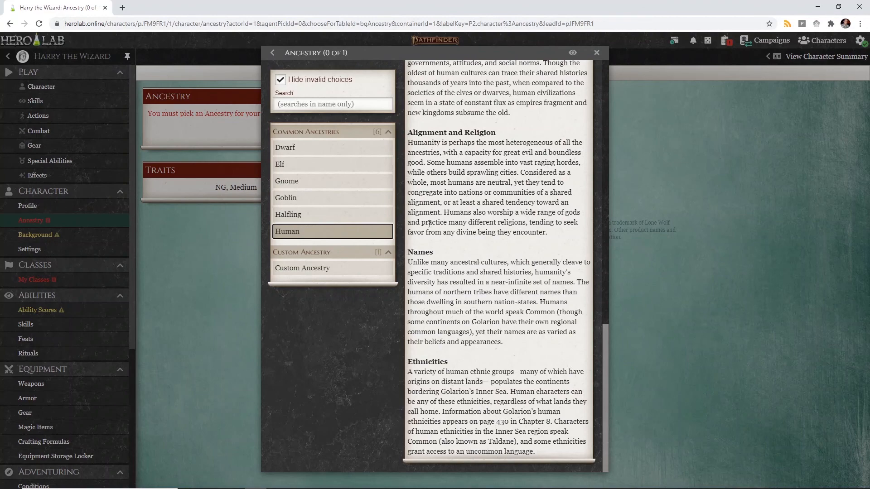
pyautogui.scroll(10, 429, 223)
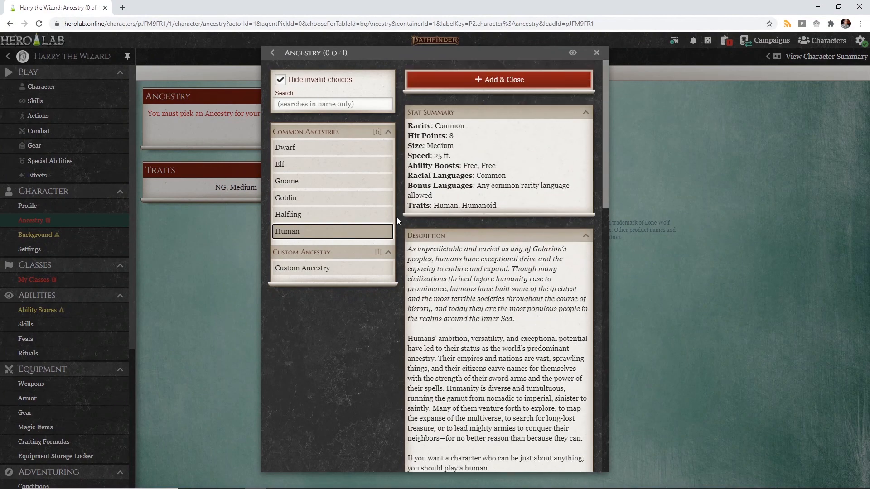
pyautogui.click(491, 81)
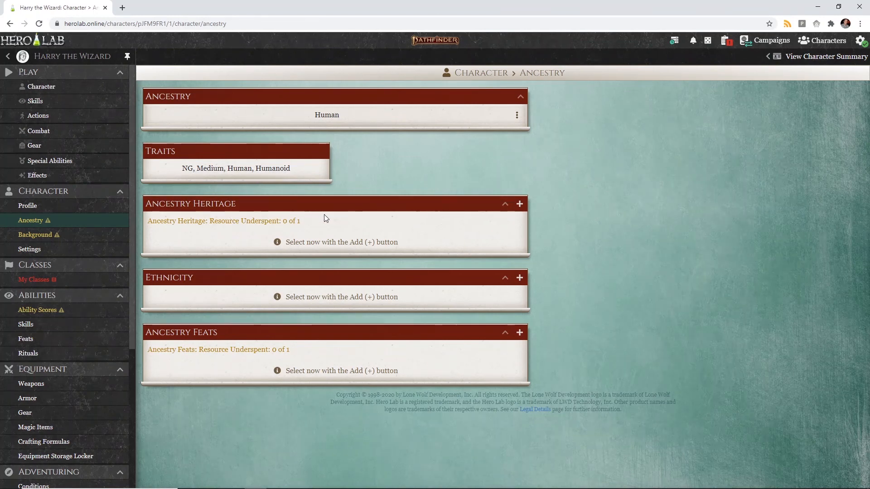
# Add Skilled Heritage as the character's ancestry heritage
pyautogui.click(521, 204)
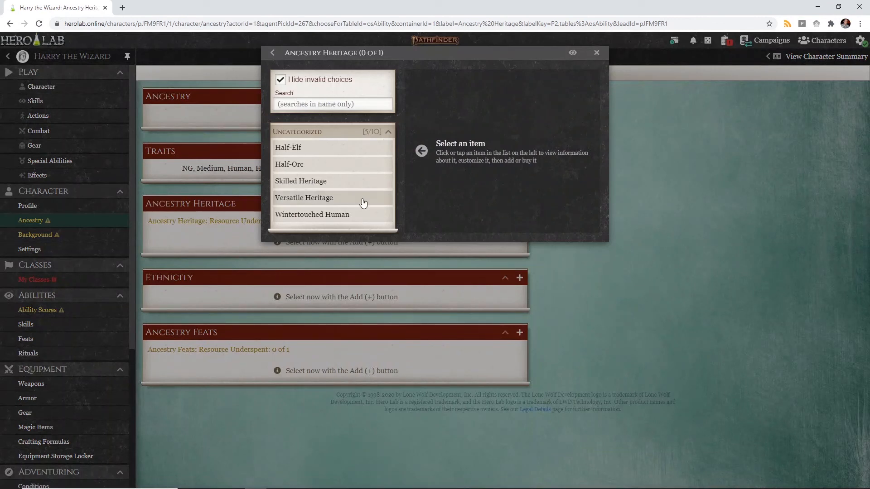
pyautogui.click(347, 181)
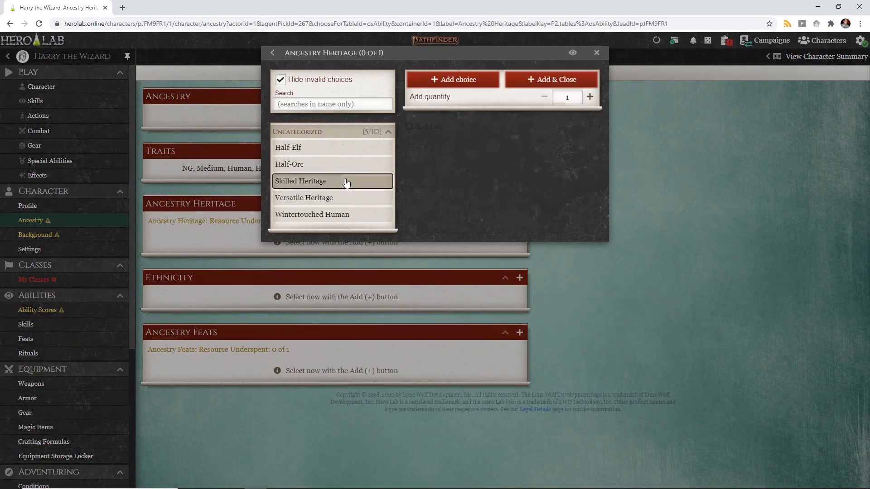
pyautogui.click(550, 81)
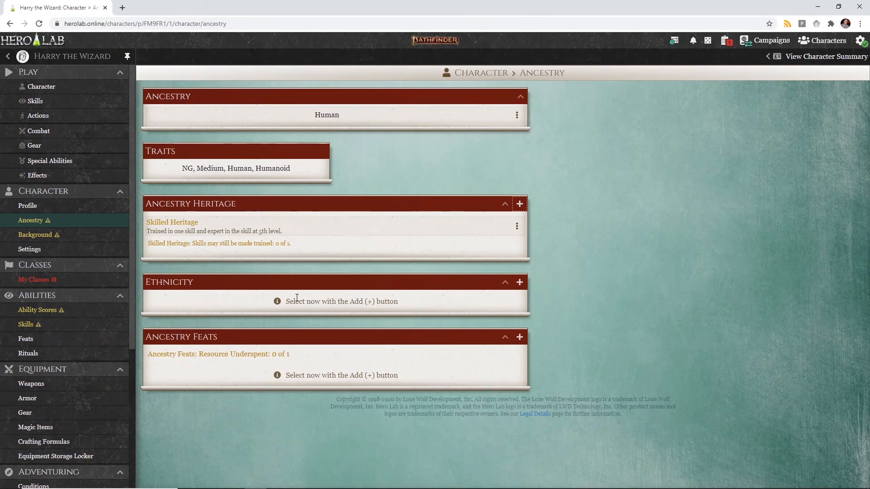
# Add Taldan as the character's ethnicity
pyautogui.click(521, 283)
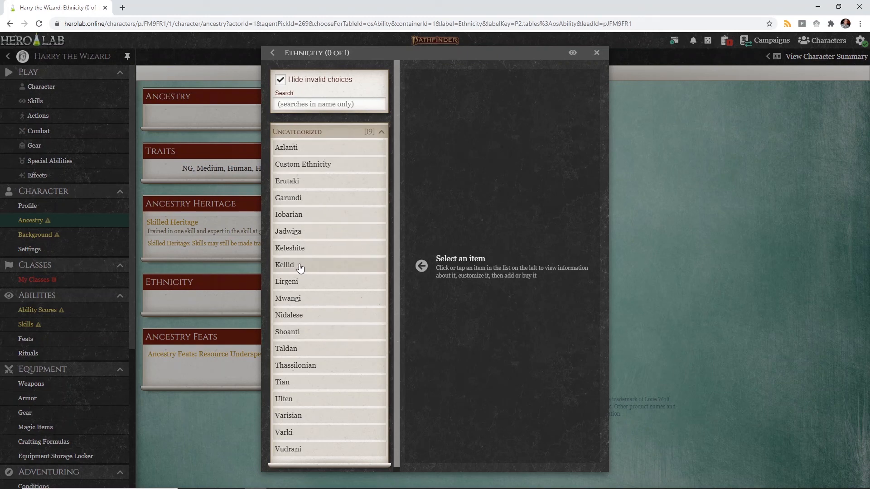
pyautogui.click(305, 348)
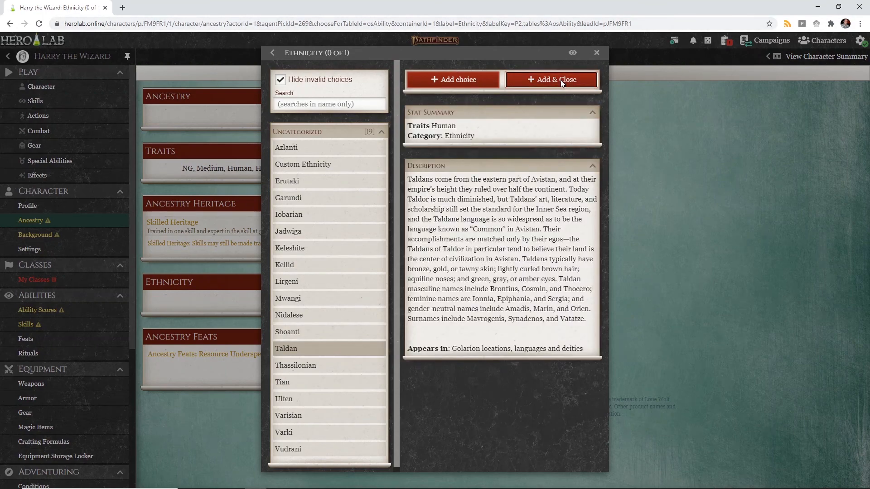
pyautogui.click(562, 83)
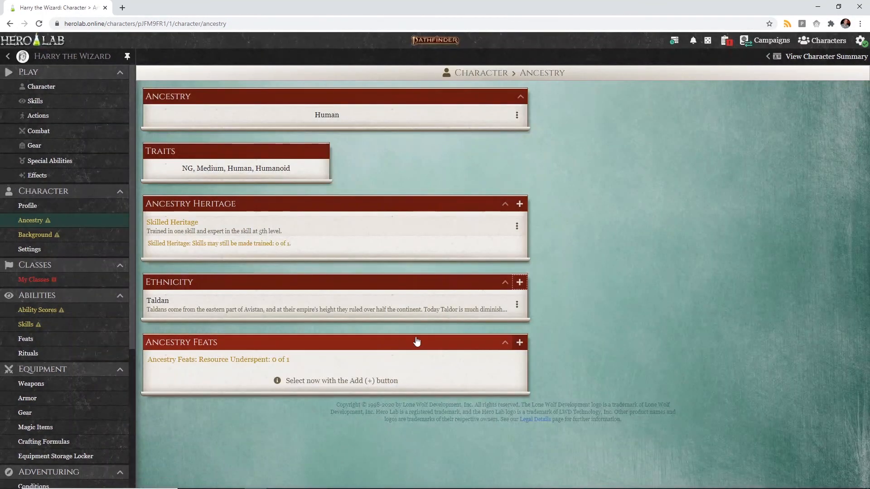
# Add the 1st-level feat Natural Ambition as the character's ancestry feat
pyautogui.click(520, 343)
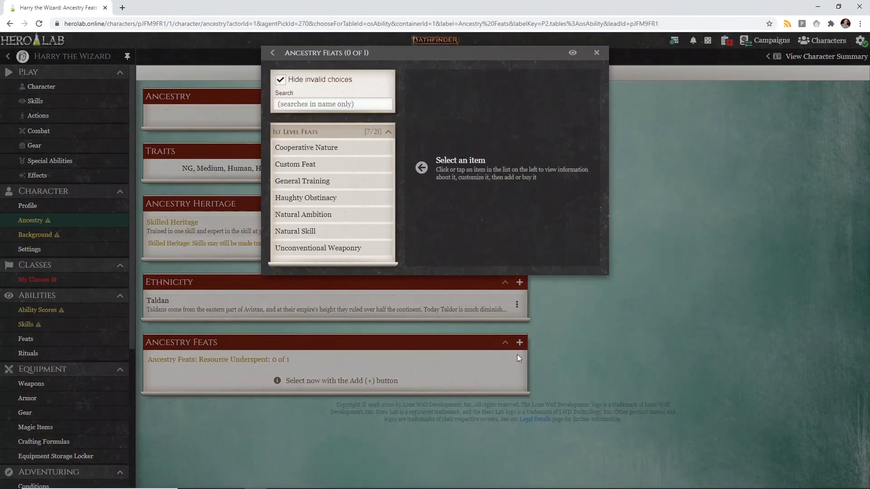
pyautogui.click(330, 216)
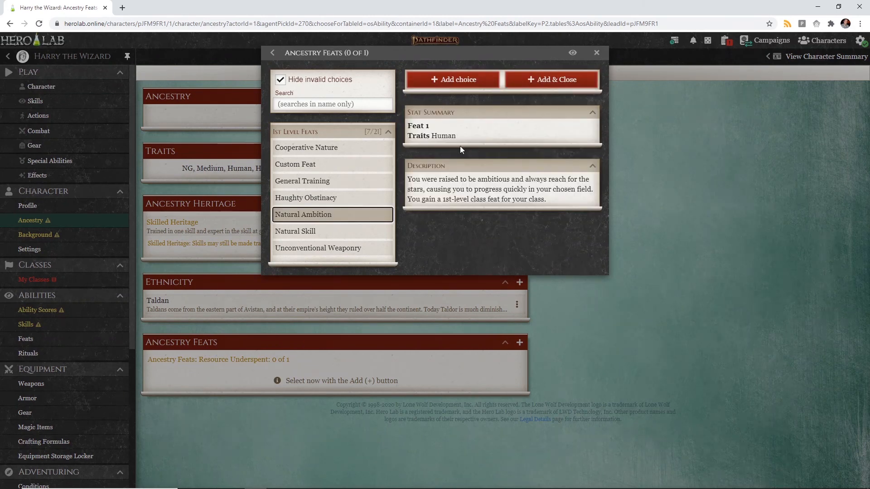
pyautogui.click(555, 81)
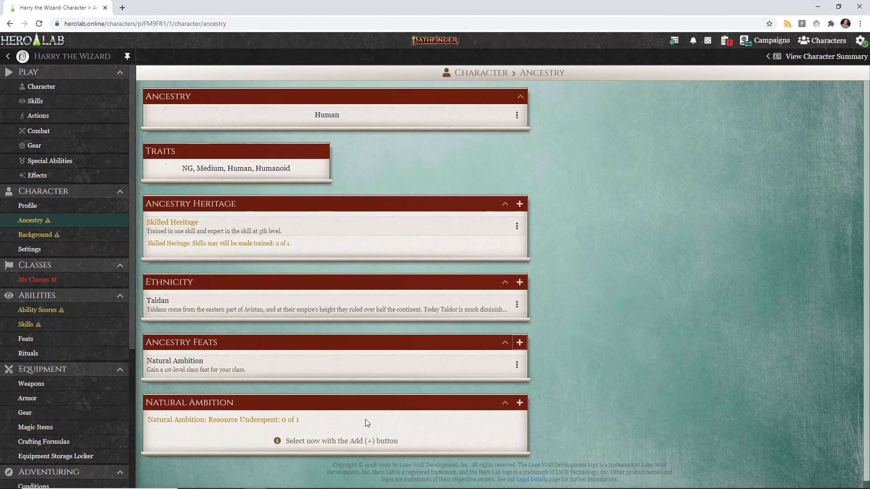
# Check which feats Natural Ambition offers, and read the details of Skilled Heritage
pyautogui.click(520, 404)
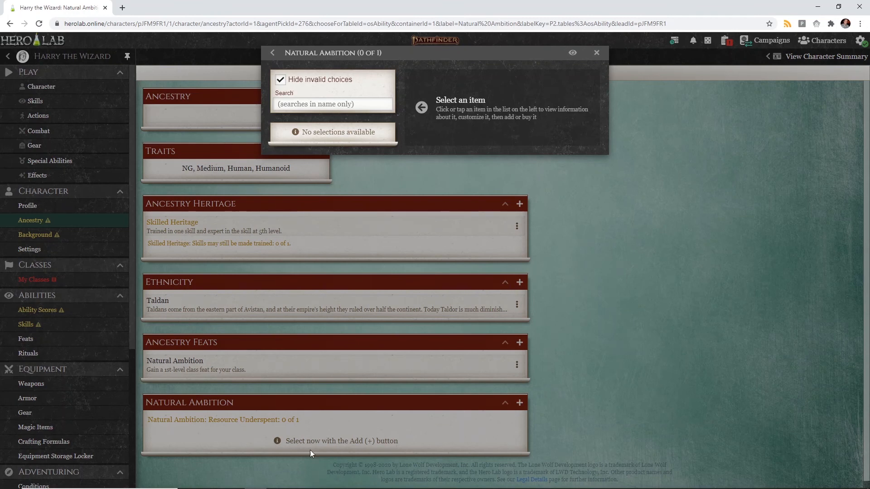
pyautogui.click(596, 53)
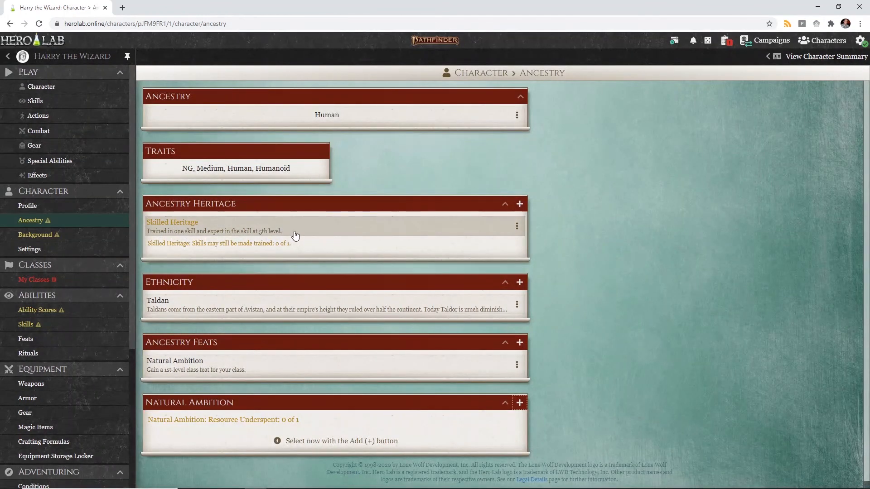
pyautogui.click(294, 232)
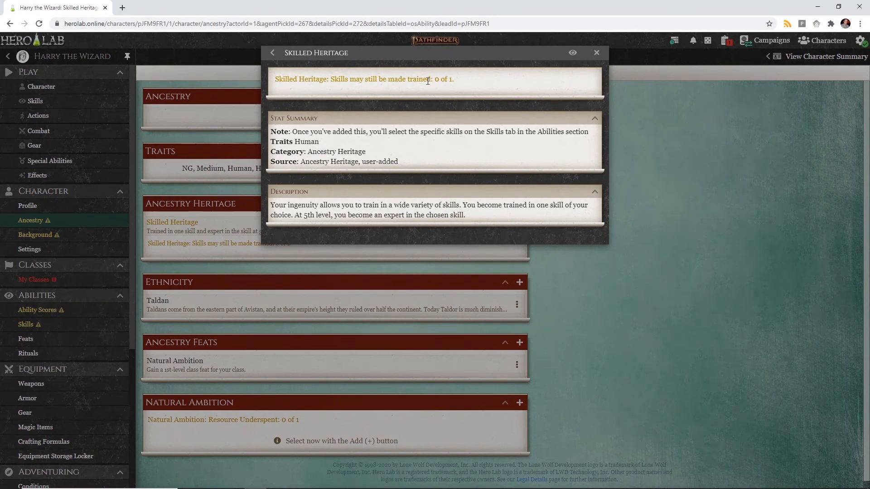
pyautogui.click(597, 53)
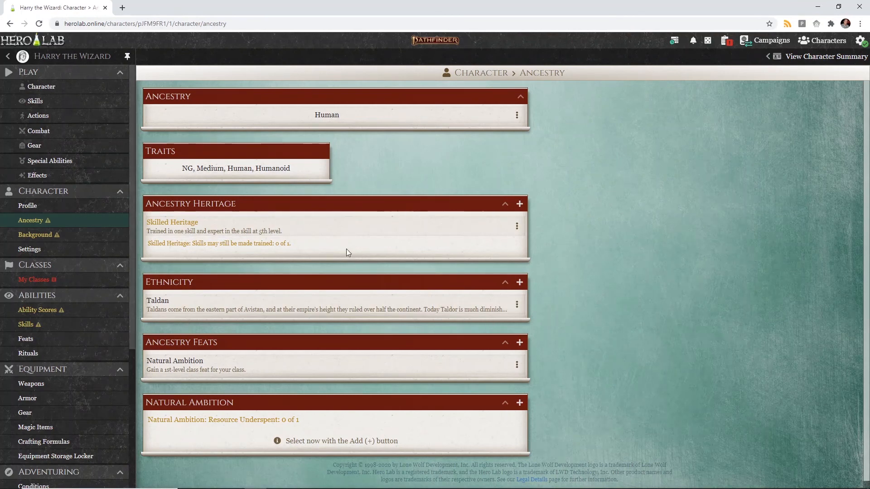
pyautogui.scroll(-1, 346, 249)
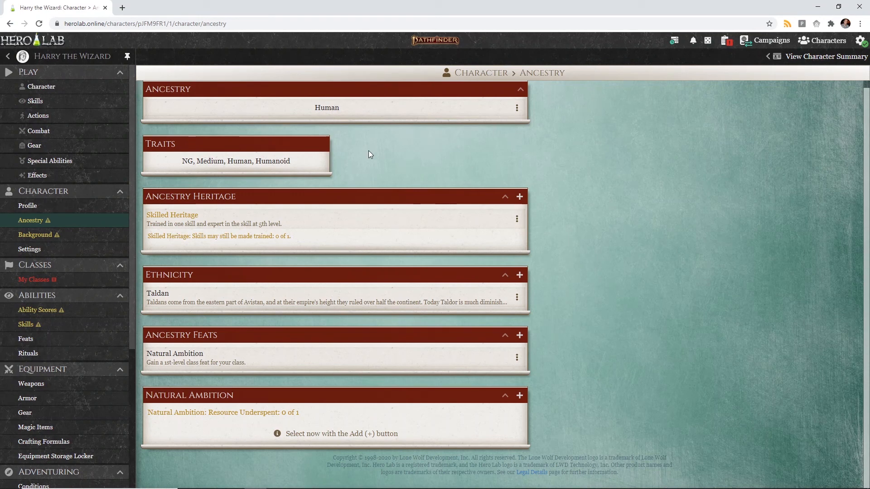
# Add Sylvan to the languages in the character's background section
pyautogui.click(86, 236)
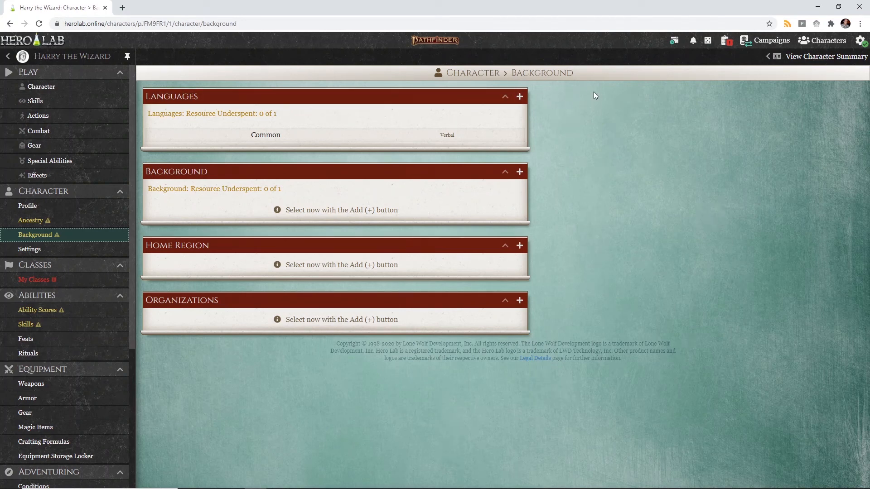
pyautogui.click(519, 97)
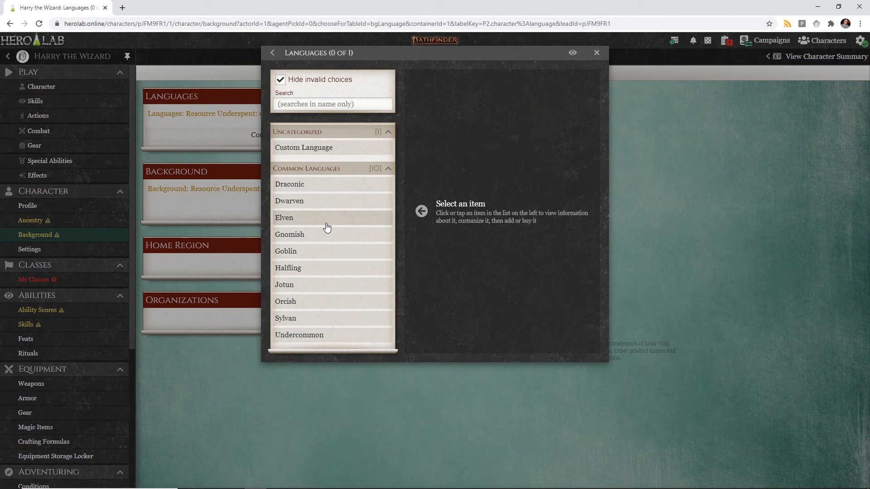
pyautogui.click(317, 318)
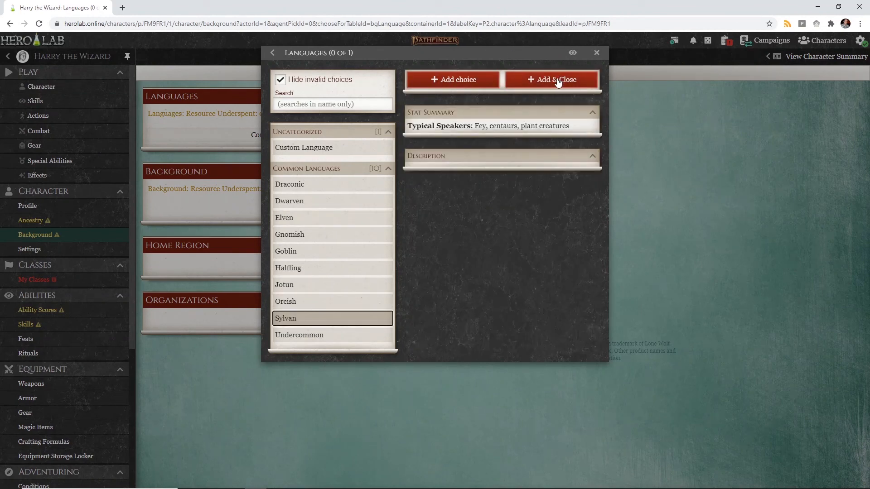
pyautogui.click(558, 82)
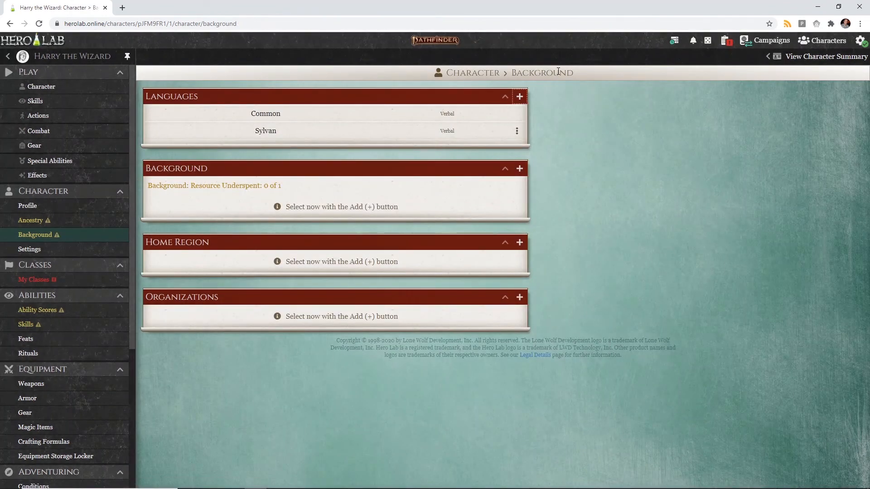
# Bring up the background choices with invalid ones shown, read the Aiudara Seeker and Amnesiac descriptions, and hide invalid choices again
pyautogui.click(519, 168)
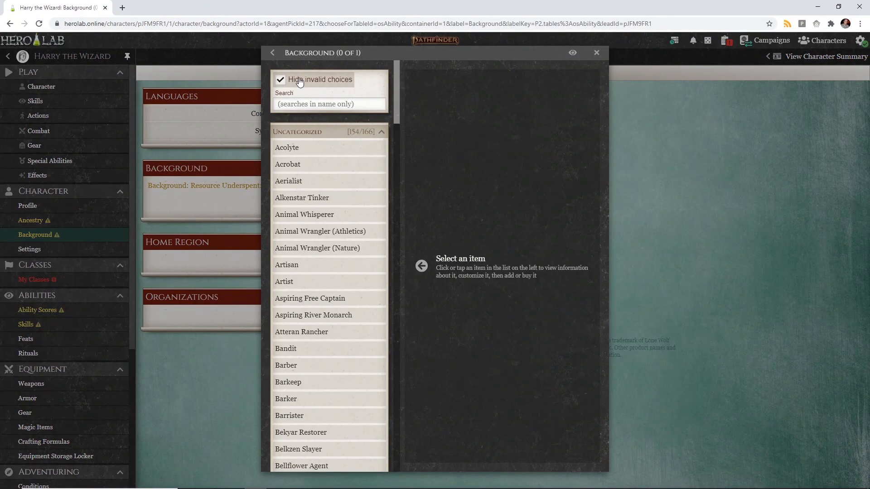
pyautogui.click(299, 80)
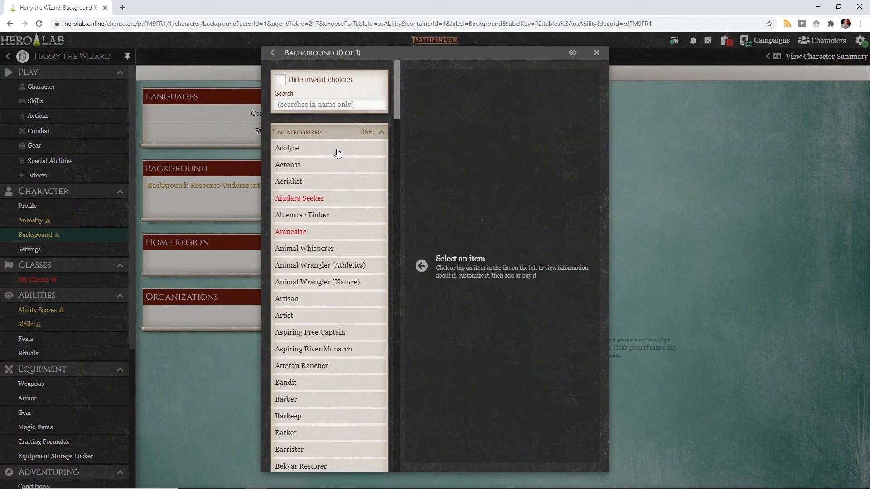
pyautogui.click(336, 200)
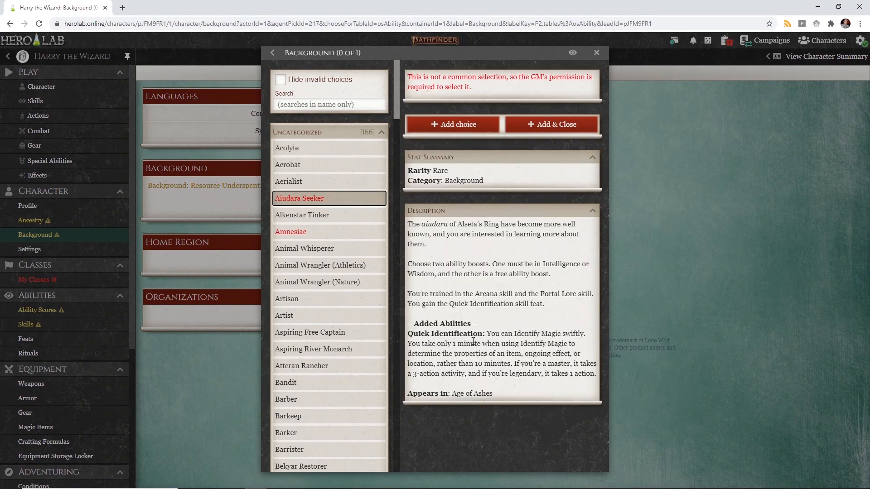
pyautogui.click(322, 239)
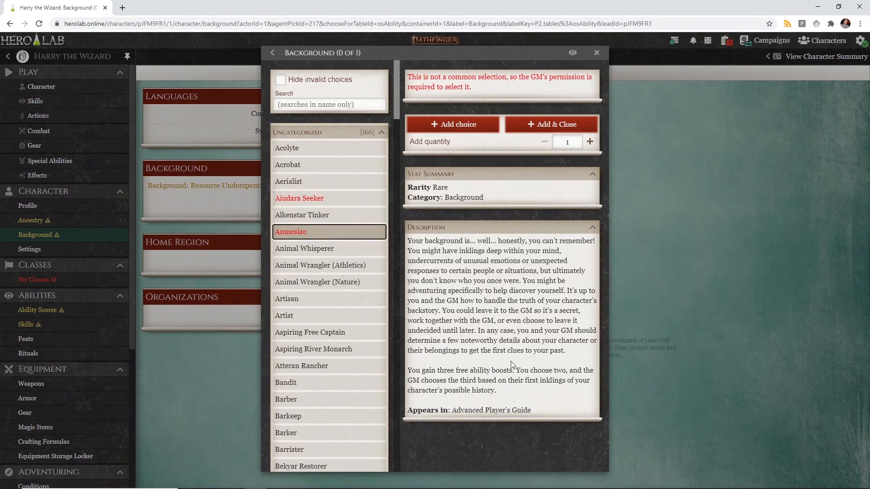
pyautogui.click(302, 203)
pyautogui.scroll(-4, 349, 383)
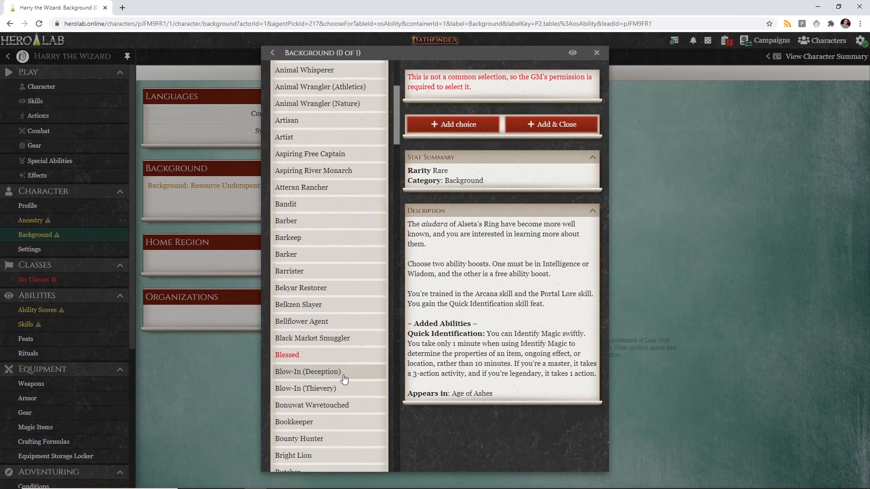
pyautogui.scroll(4, 283, 151)
pyautogui.click(281, 81)
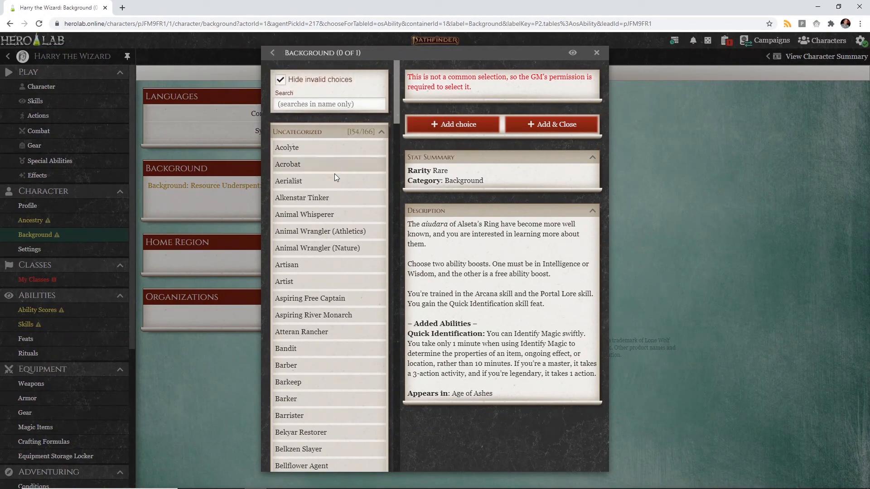
# Browse the valid backgrounds, search them for "sage", and clear the search
pyautogui.scroll(-2, 316, 225)
pyautogui.scroll(2, 316, 226)
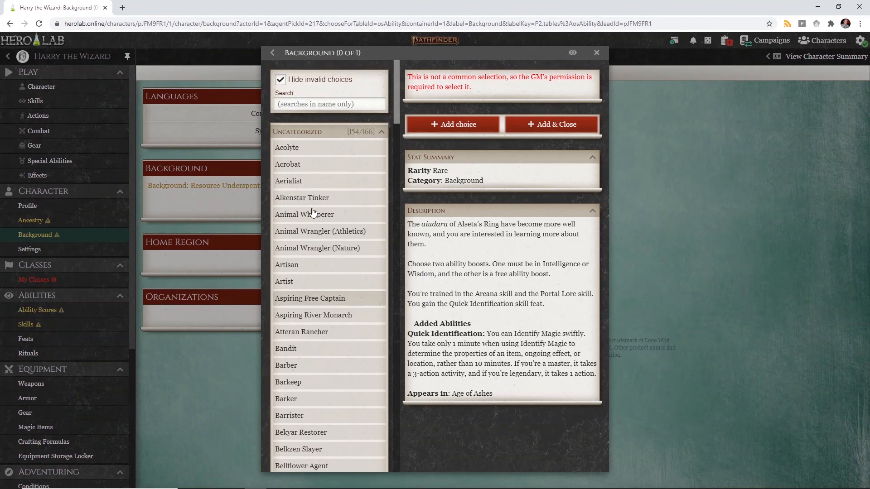
pyautogui.scroll(-7, 315, 220)
pyautogui.scroll(7, 314, 216)
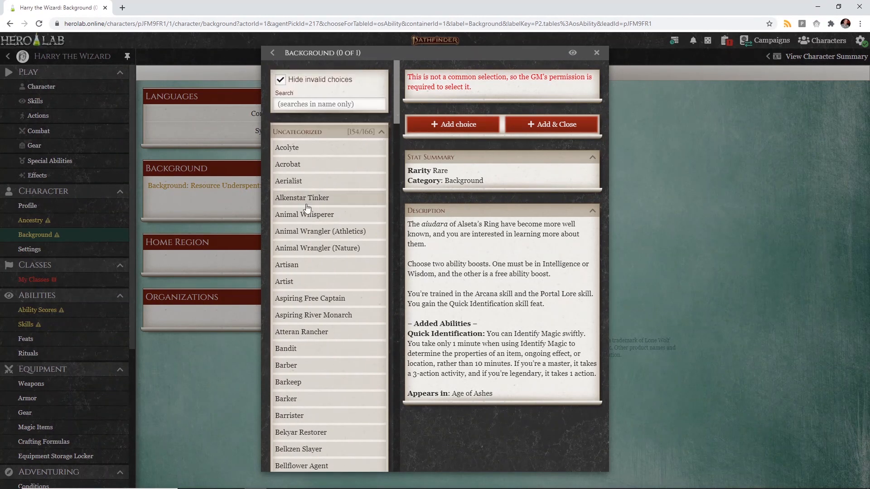
pyautogui.click(313, 104)
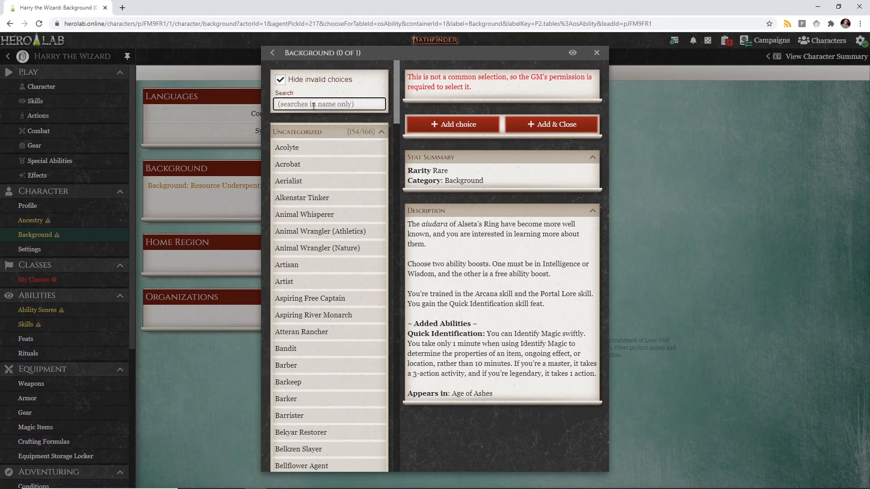
pyautogui.write('sage')
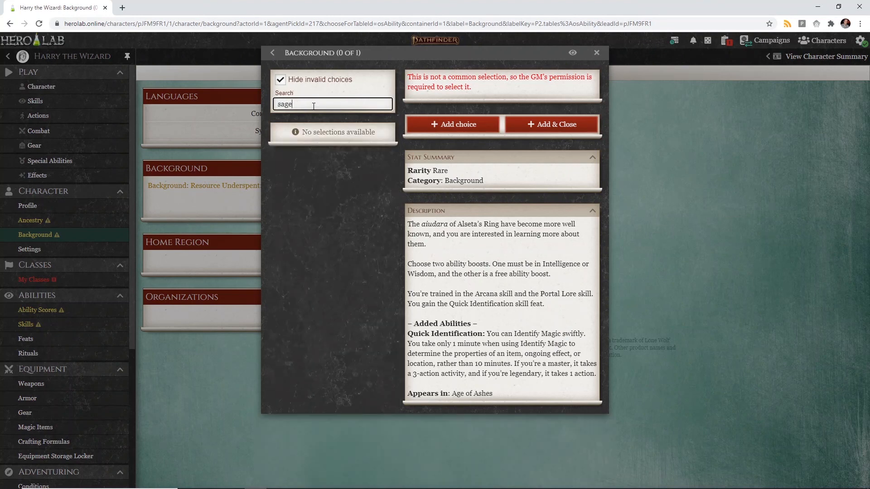
pyautogui.press('BackSpace')
pyautogui.press('BackSpace')
pyautogui.press('BackSpace')
pyautogui.press('BackSpace')
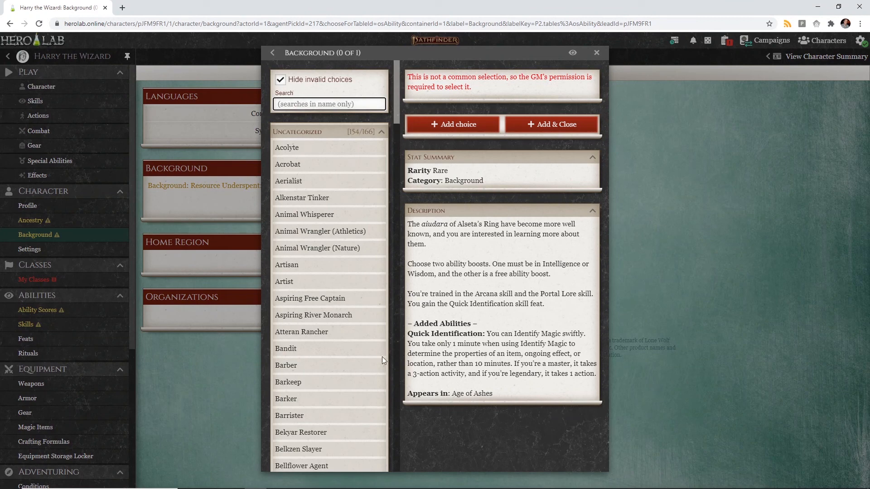
# Search the backgrounds for "sch" and compare the descriptions of Dragon Scholar, Scholar and Taldan Schemer
pyautogui.scroll(-12, 352, 346)
pyautogui.scroll(-18, 353, 346)
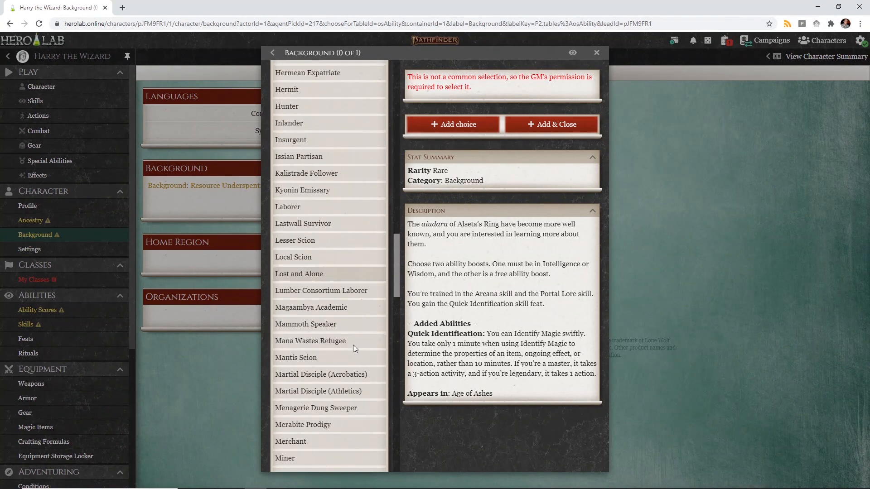
pyautogui.scroll(-3, 354, 349)
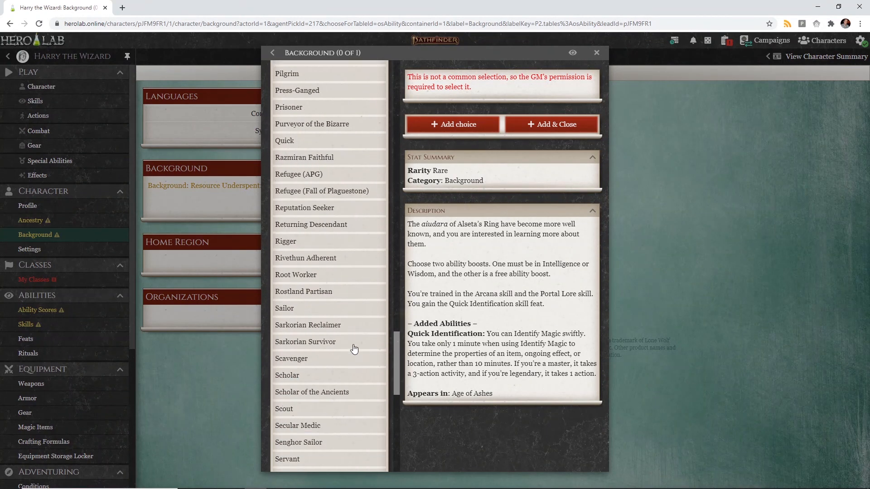
pyautogui.scroll(12, 317, 136)
pyautogui.scroll(20, 315, 130)
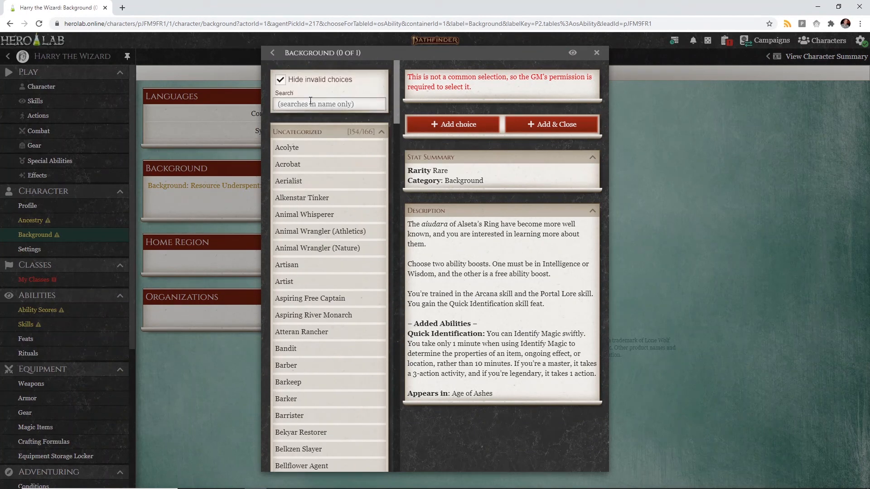
pyautogui.click(310, 102)
pyautogui.write('sch')
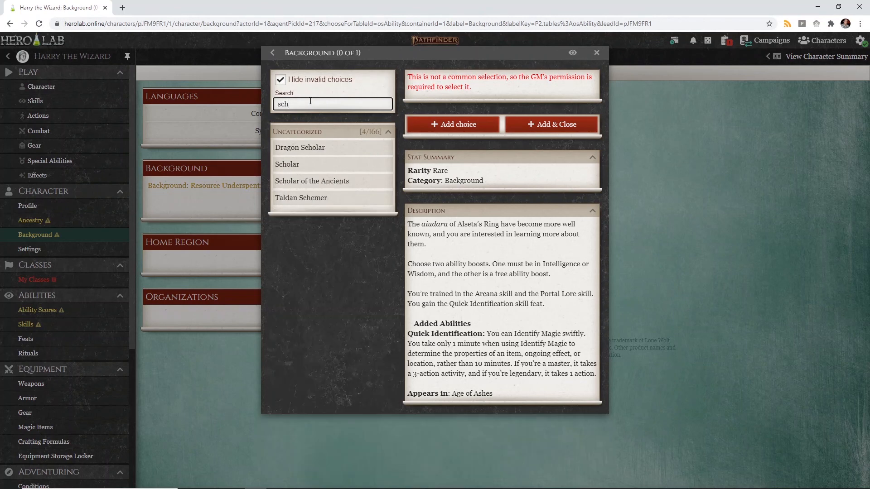
pyautogui.click(332, 150)
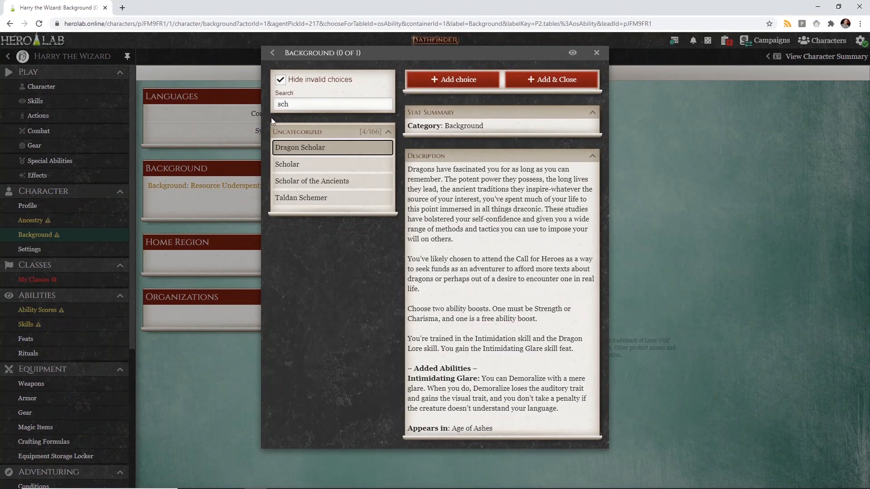
pyautogui.click(313, 166)
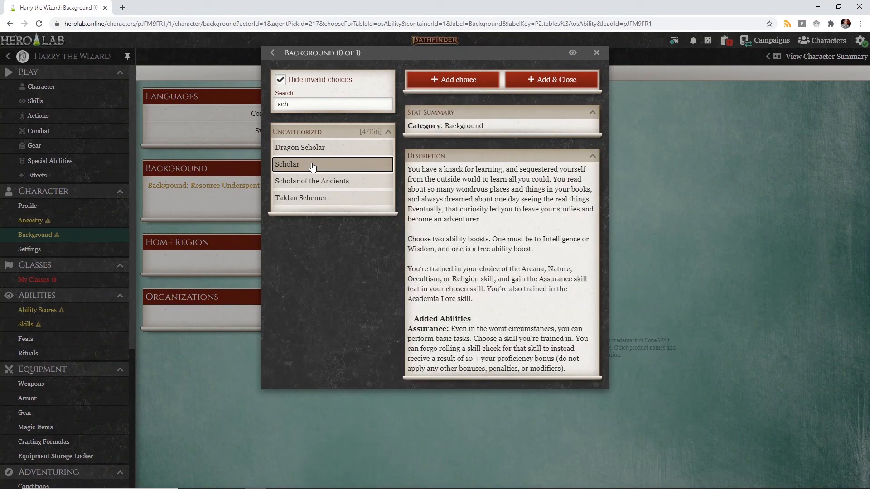
pyautogui.click(322, 202)
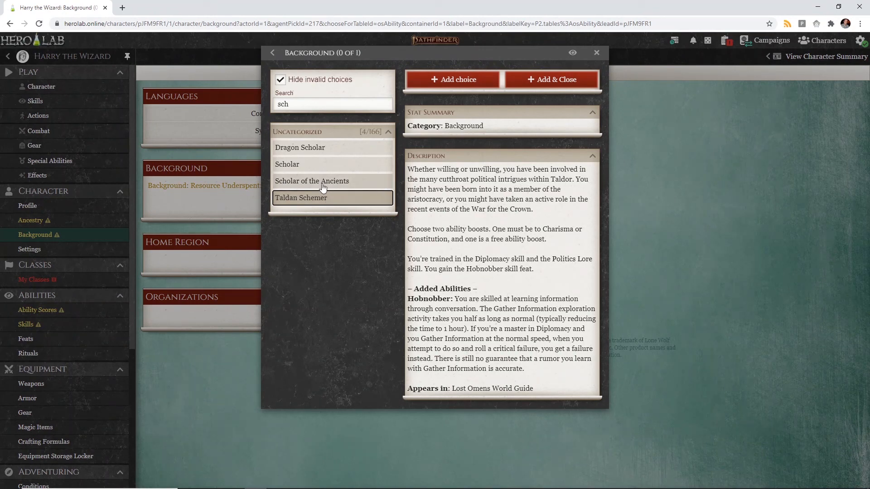
# Search the backgrounds for "sch" again and add Scholar as the character's background
pyautogui.click(306, 104)
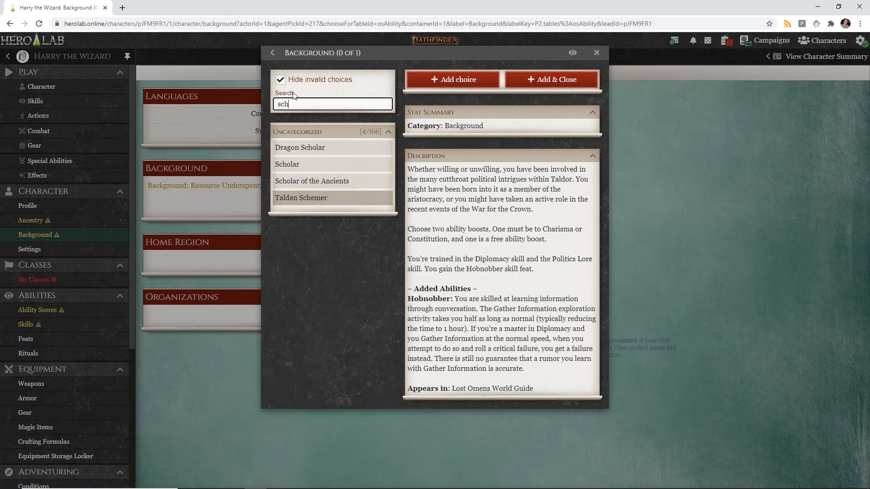
pyautogui.write('o')
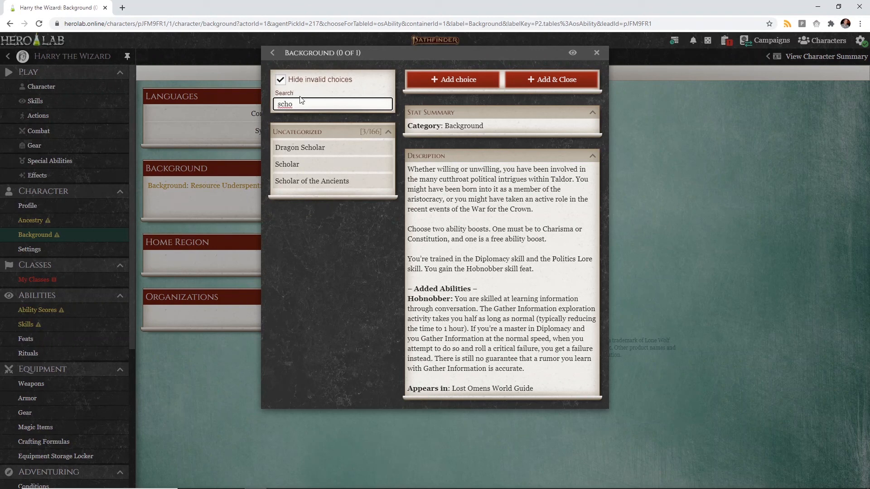
pyautogui.press('BackSpace')
pyautogui.press('BackSpace')
pyautogui.press('BackSpace')
pyautogui.press('BackSpace')
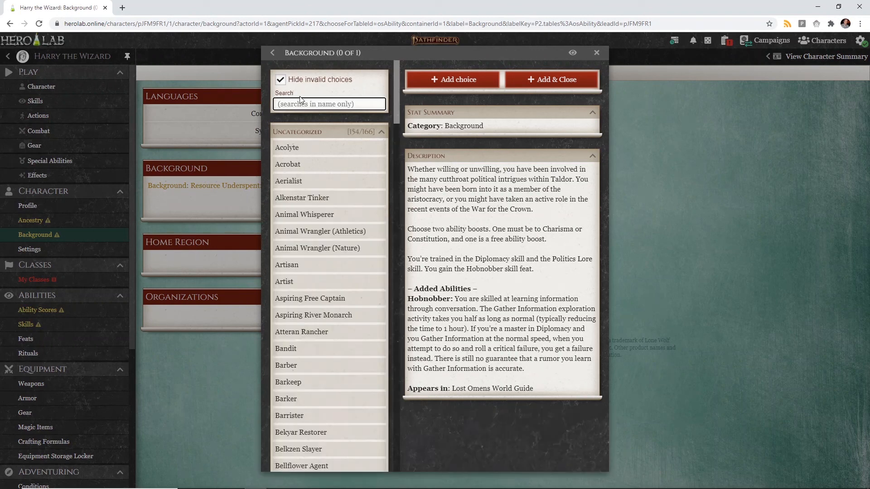
pyautogui.write('sch')
pyautogui.click(322, 167)
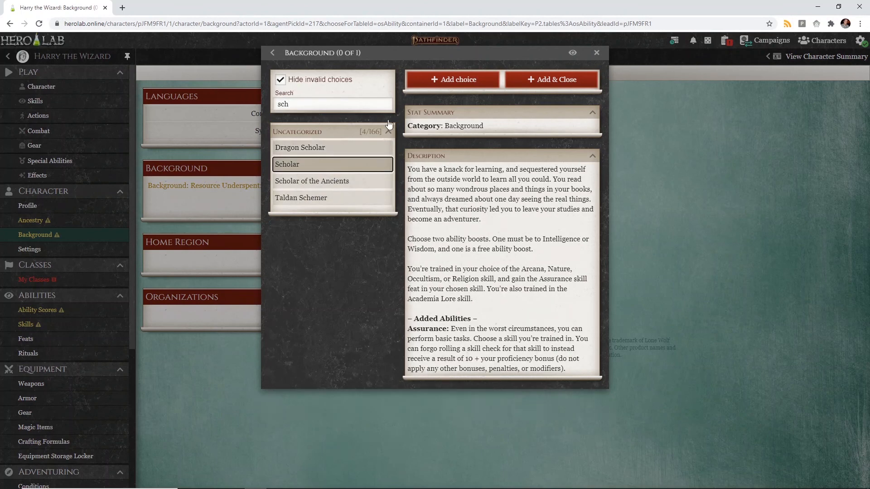
pyautogui.click(577, 79)
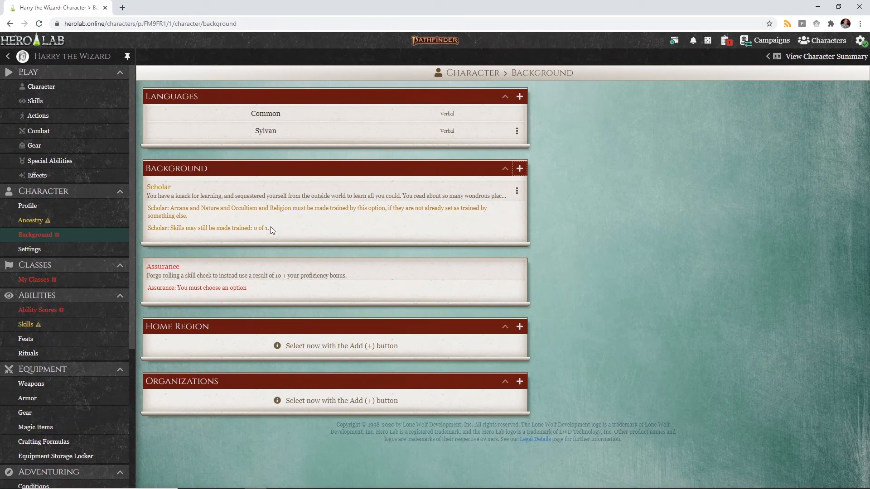
# Read the Assurance feat's details and check its configuration options, leaving it unspecified
pyautogui.click(290, 271)
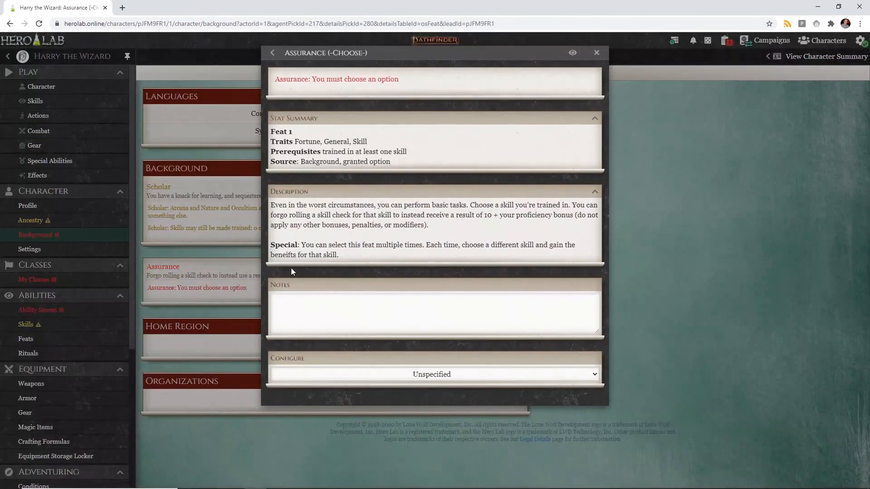
pyautogui.click(395, 377)
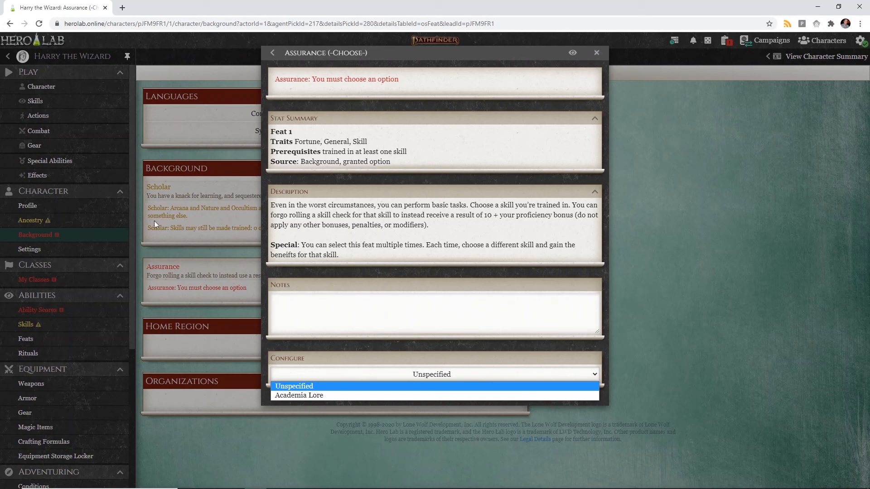
pyautogui.click(600, 56)
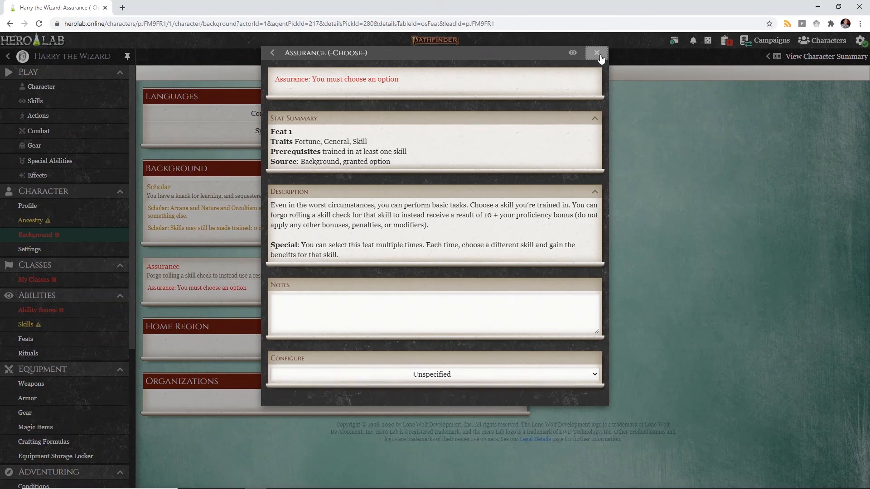
pyautogui.click(600, 57)
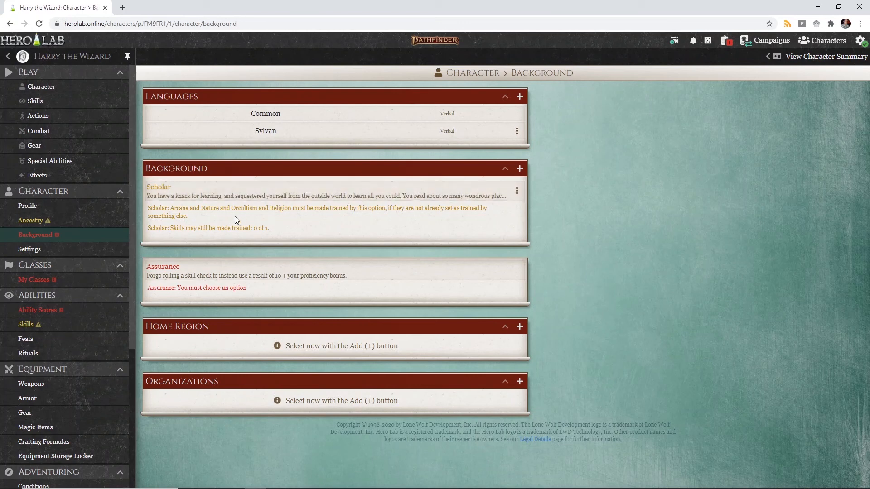
# Add Wizard as the character's class
pyautogui.click(50, 281)
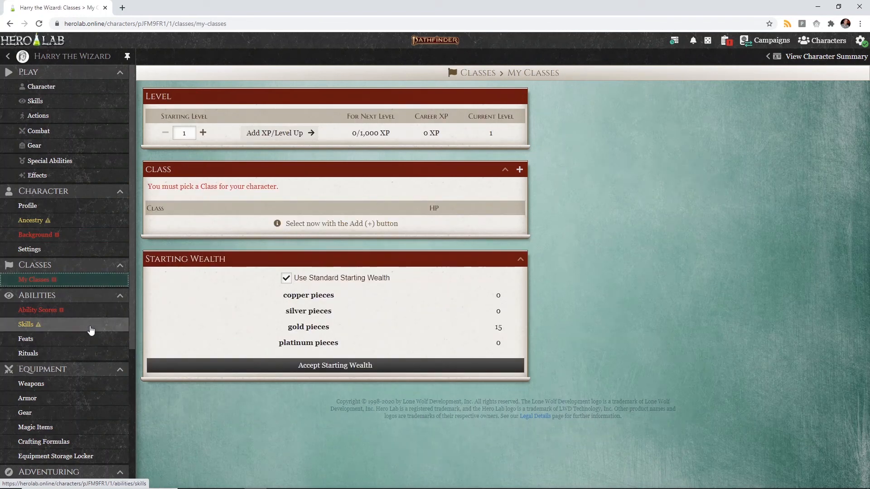
pyautogui.click(520, 170)
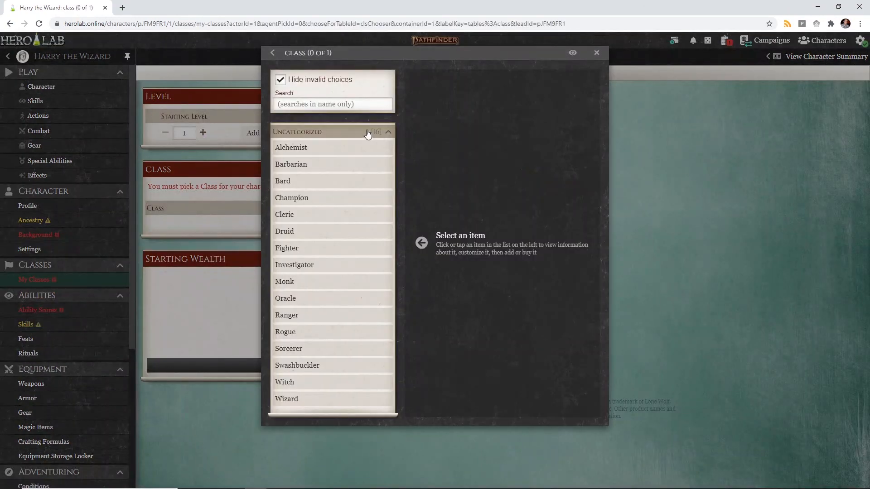
pyautogui.click(302, 401)
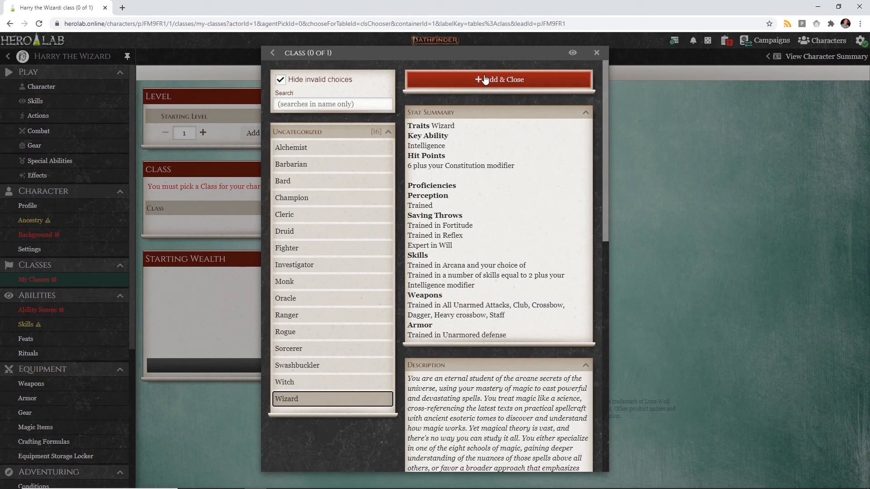
pyautogui.click(487, 82)
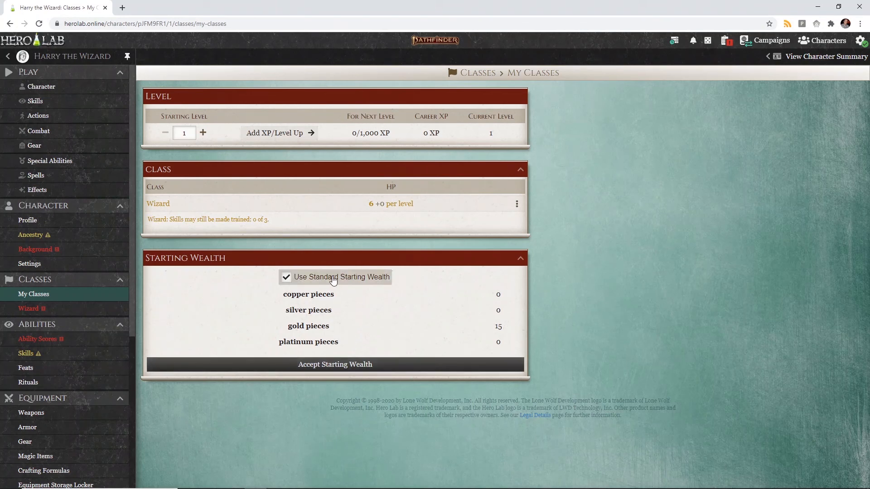
# Look at the custom starting wealth amounts, restore the standard starting wealth, and accept it
pyautogui.click(286, 279)
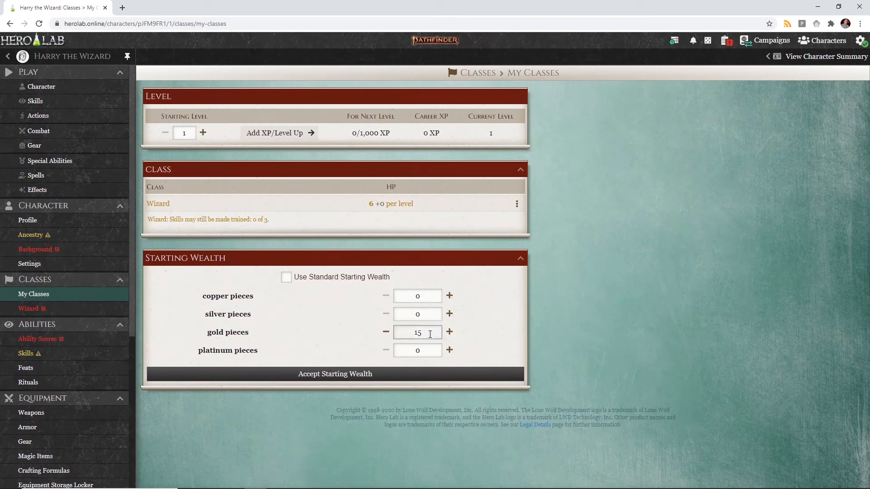
pyautogui.click(286, 278)
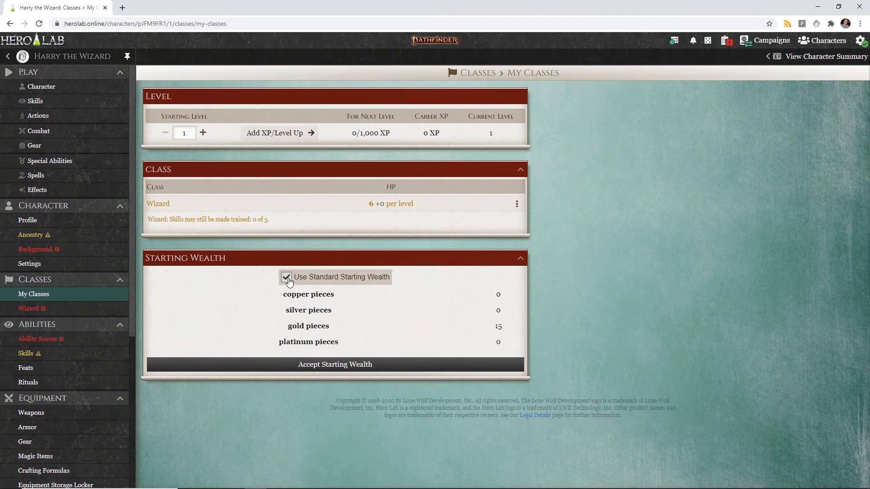
pyautogui.click(342, 368)
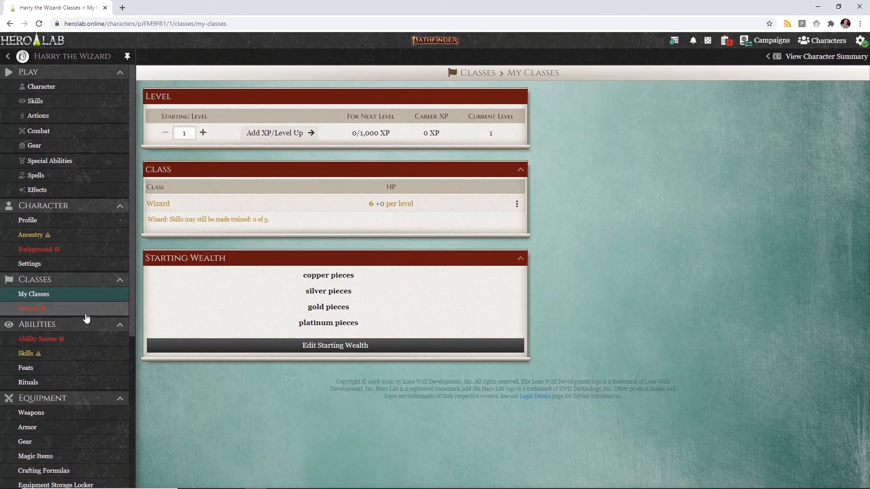
# Review the wizard's class features and read the Arcane Thesis description
pyautogui.click(56, 313)
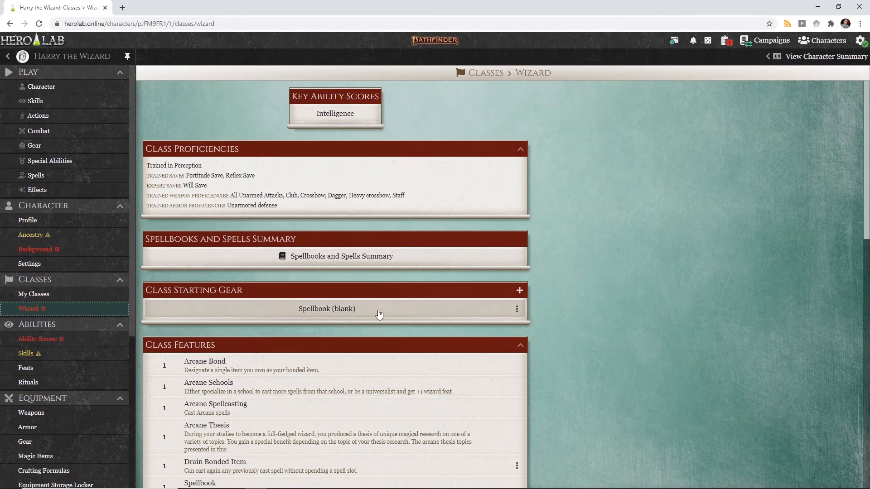
pyautogui.scroll(-1, 589, 259)
pyautogui.scroll(-4, 589, 259)
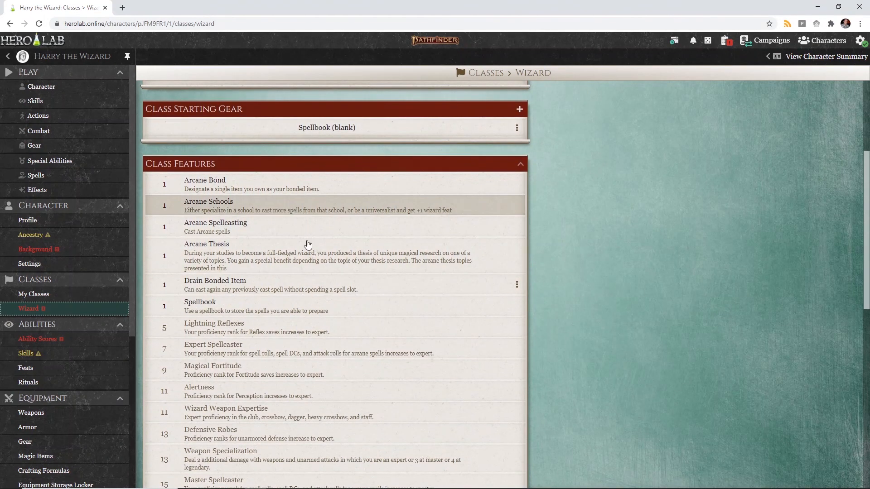
pyautogui.click(260, 248)
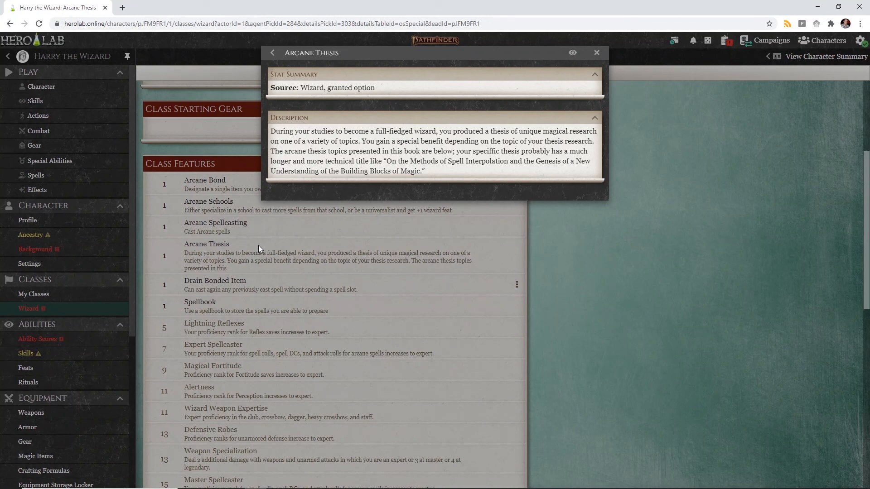
pyautogui.click(596, 54)
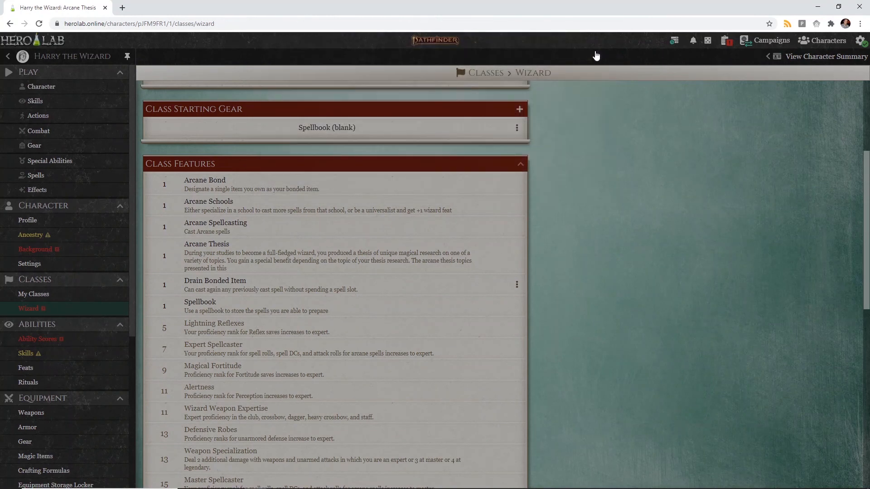
# Look through the Abjuration and Conjuration arcane schools and add Universalist as the wizard's school
pyautogui.scroll(-7, 569, 210)
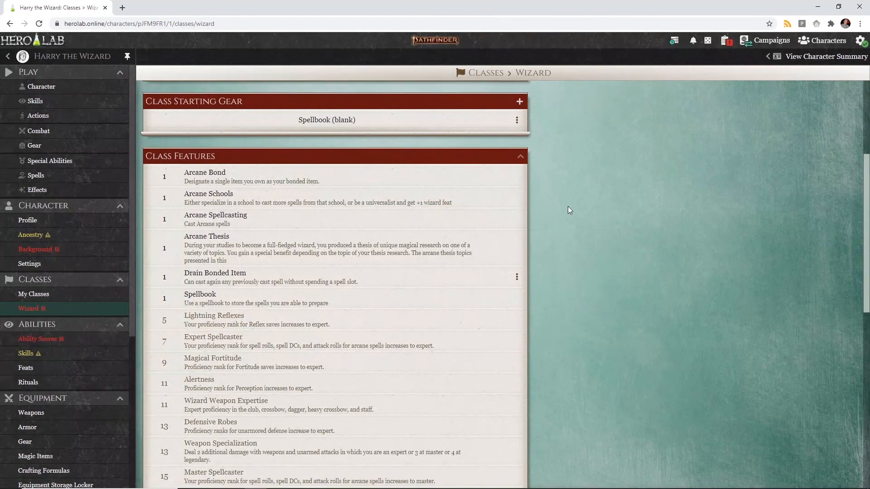
pyautogui.scroll(-1, 570, 210)
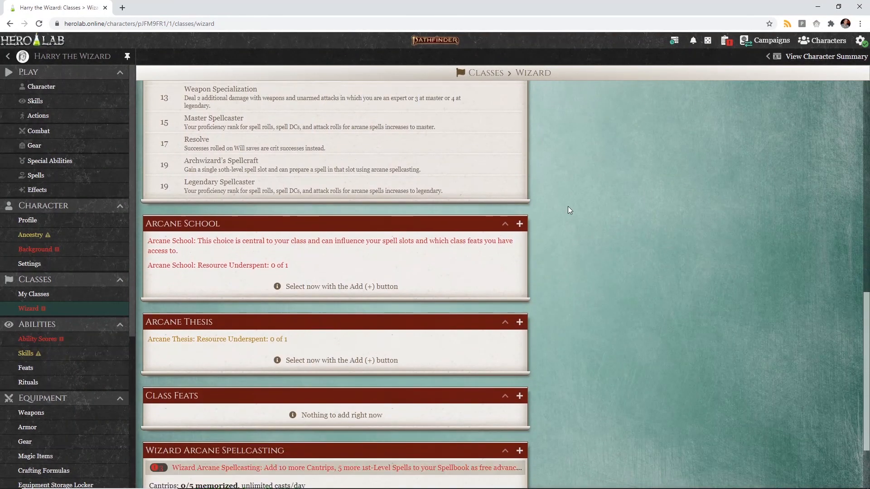
pyautogui.scroll(-1, 570, 210)
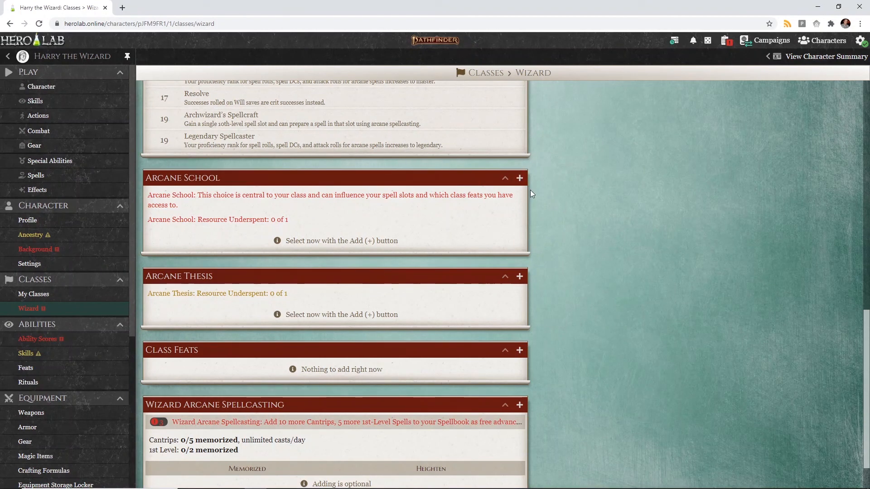
pyautogui.click(520, 178)
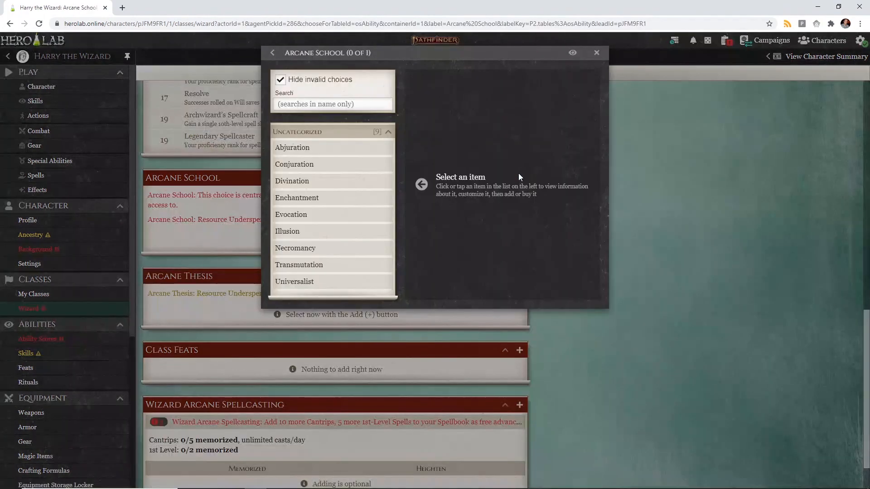
pyautogui.click(302, 151)
pyautogui.click(303, 167)
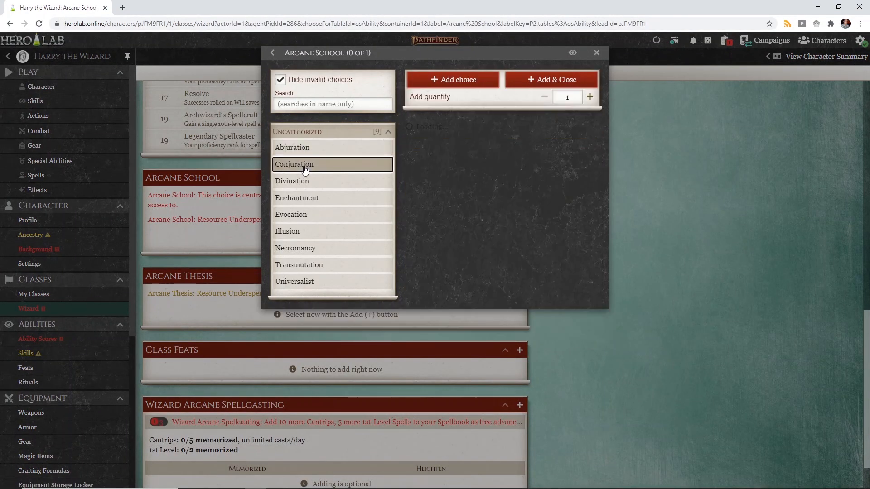
pyautogui.click(323, 284)
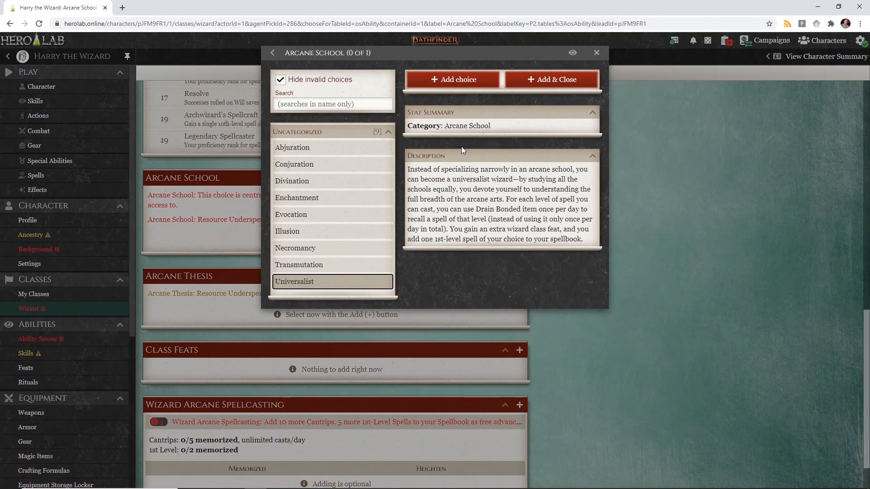
pyautogui.click(534, 80)
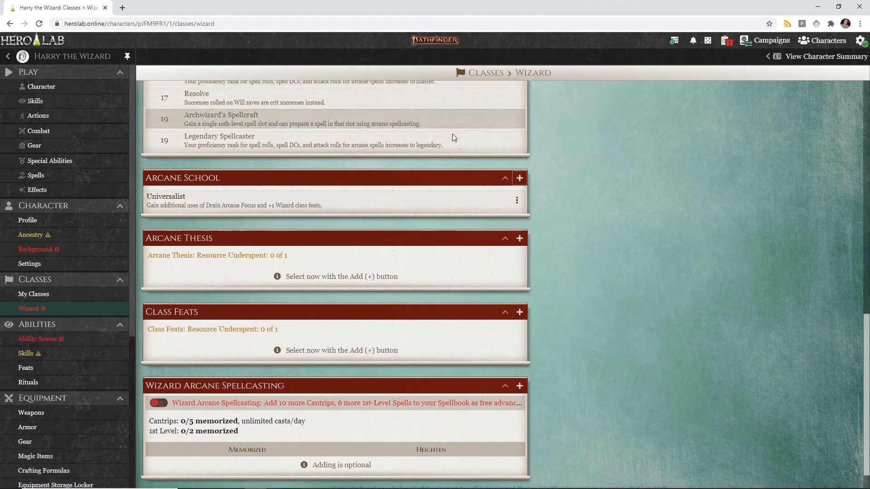
# Read the Spell Substitution thesis and add Improved Familiar Attunement as the wizard's arcane thesis
pyautogui.click(521, 241)
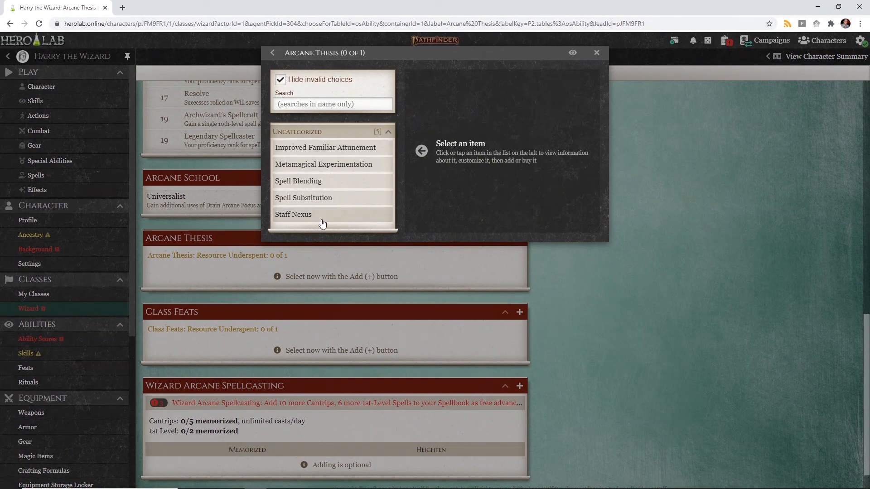
pyautogui.click(323, 200)
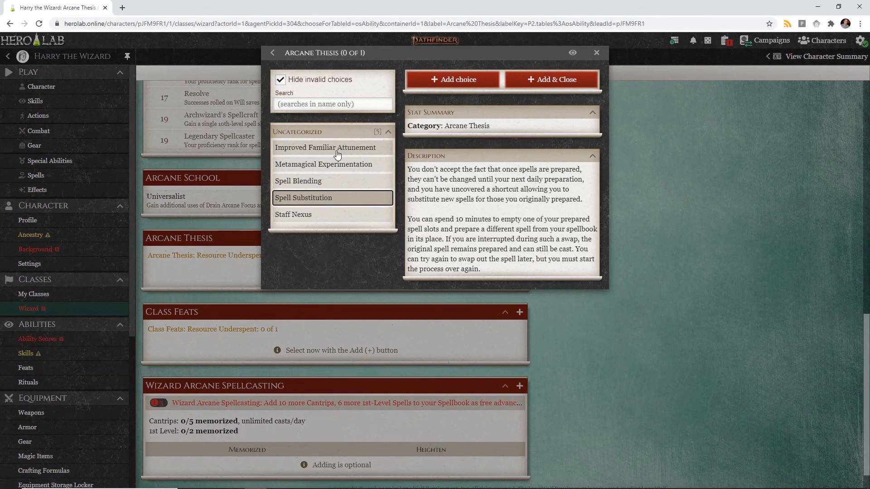
pyautogui.click(337, 150)
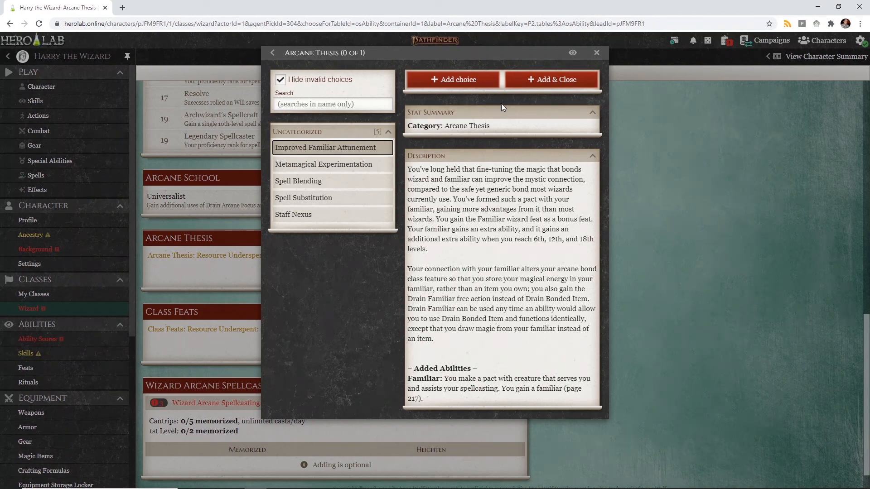
pyautogui.click(546, 84)
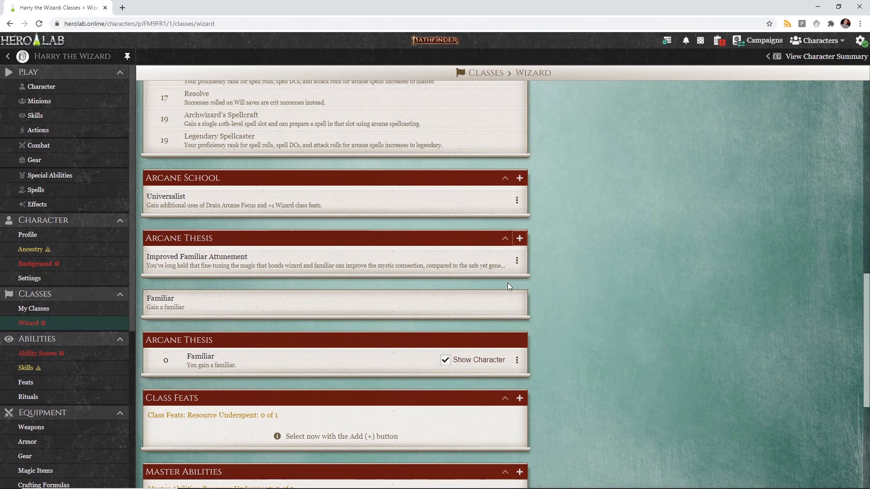
# Add the 1st-level class feat Hand of the Apprentice to the wizard
pyautogui.scroll(-3, 507, 276)
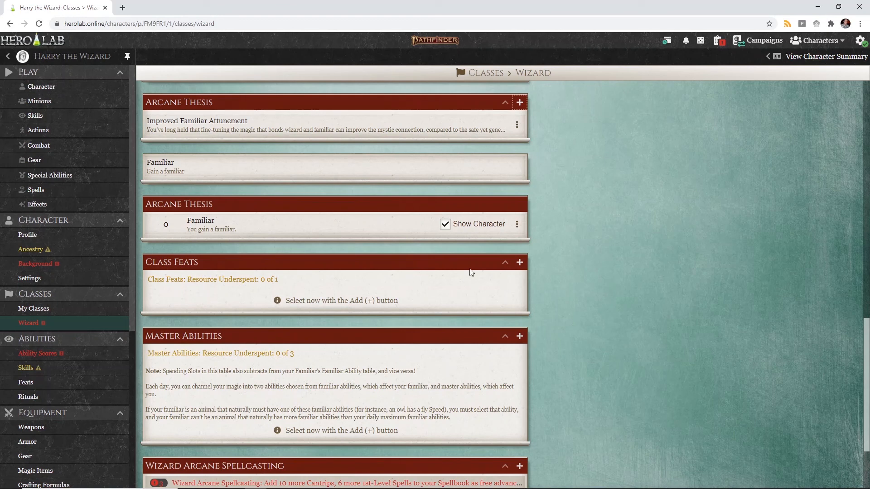
pyautogui.click(519, 263)
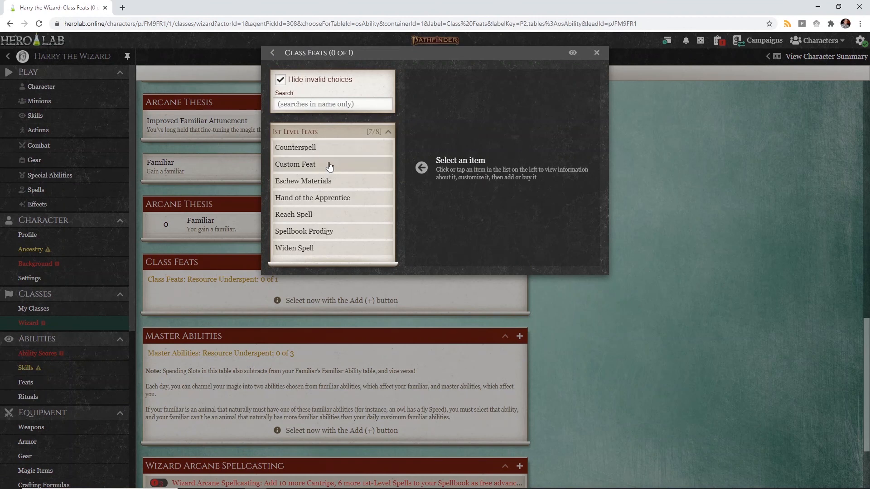
pyautogui.click(336, 200)
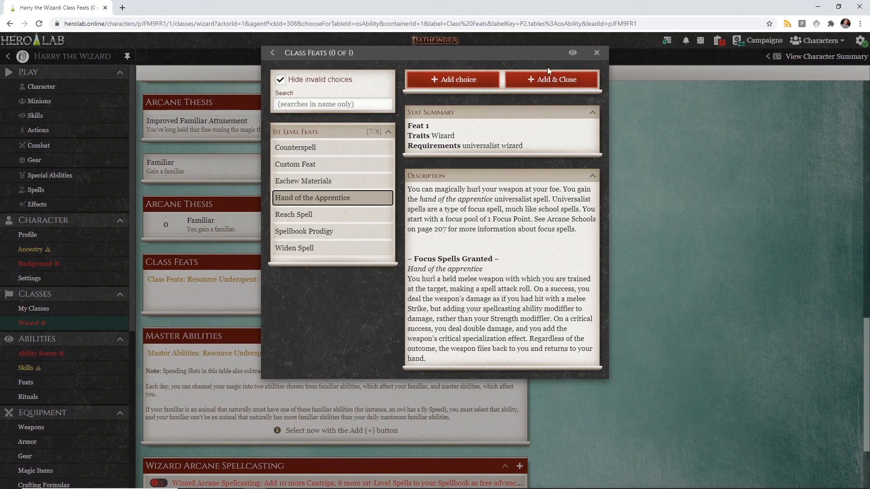
pyautogui.click(571, 80)
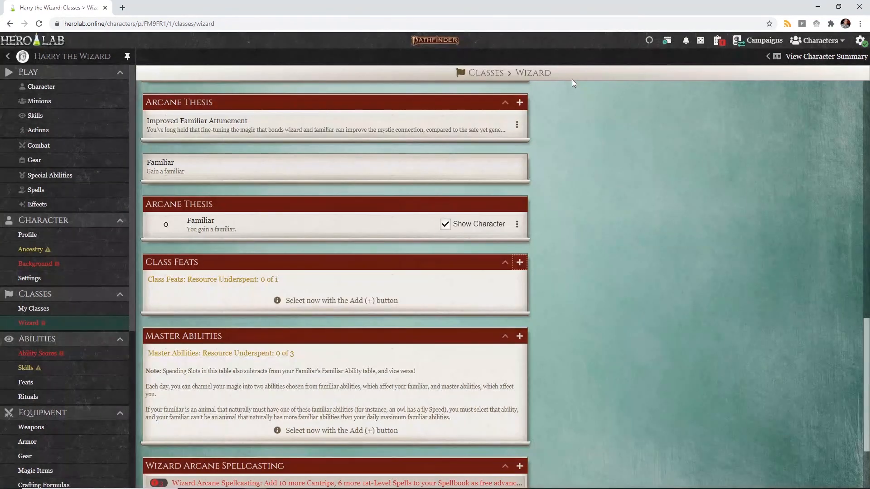
# Open the blank Spellbook from the class starting gear and set its additional spells source to Wizard Arcane Spellcasting
pyautogui.scroll(-2, 346, 306)
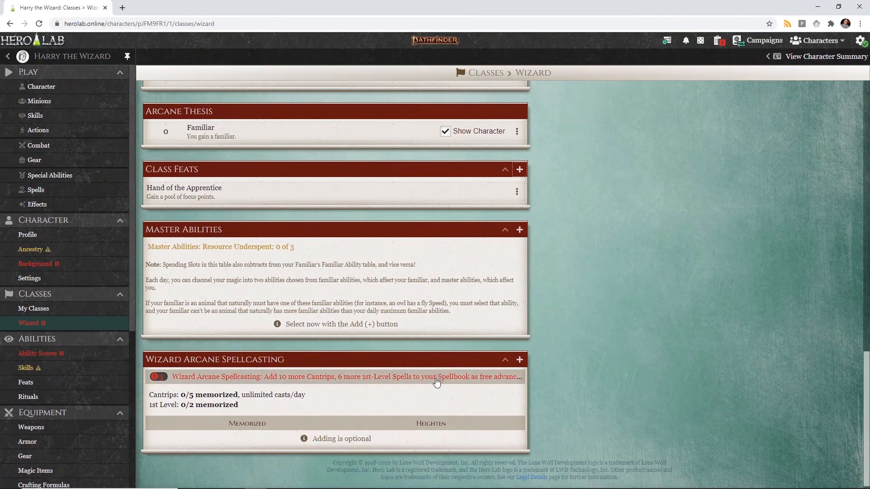
pyautogui.scroll(-1, 438, 381)
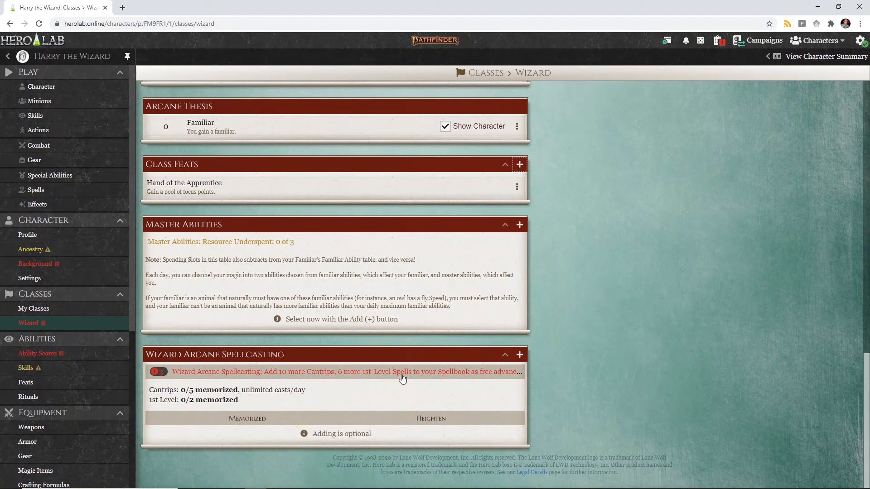
pyautogui.scroll(7, 395, 360)
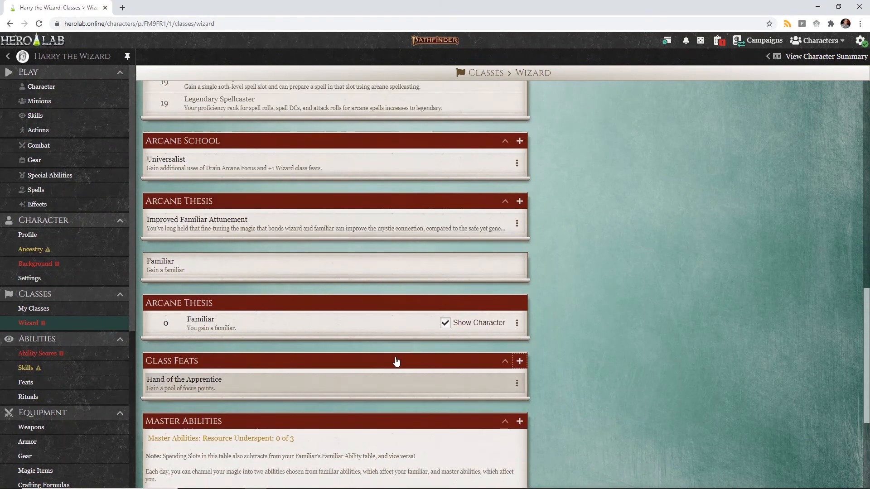
pyautogui.scroll(13, 395, 357)
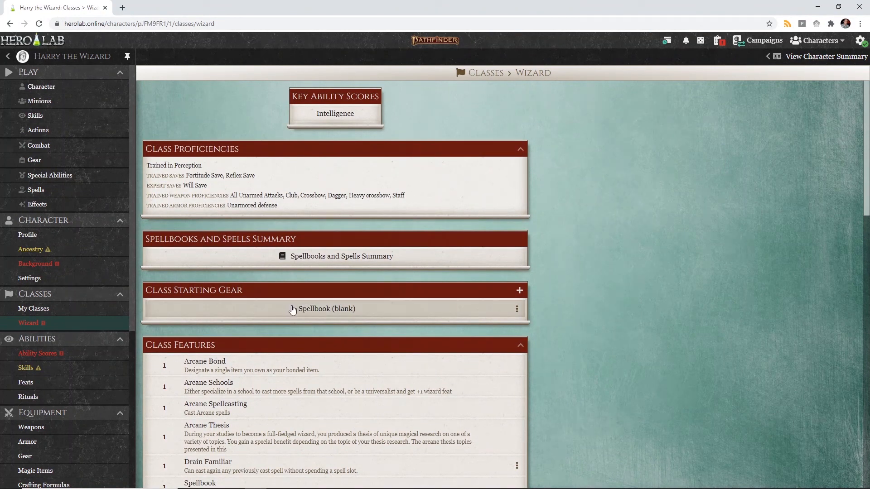
pyautogui.click(292, 309)
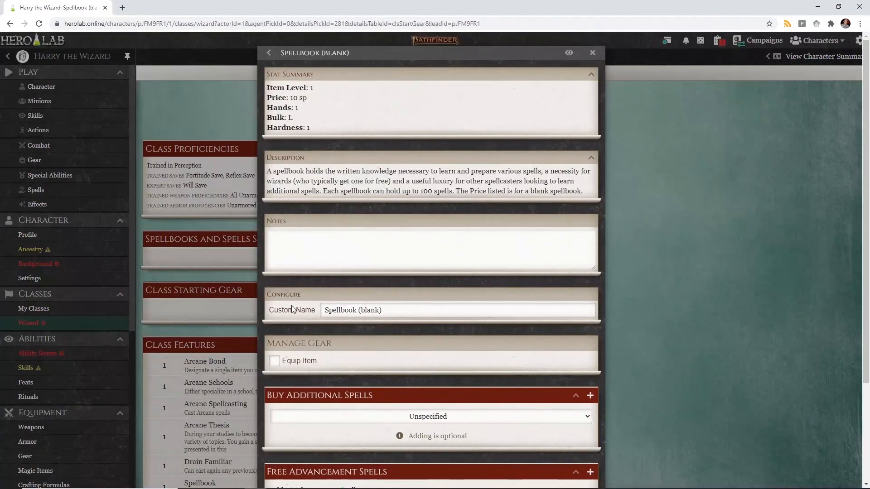
pyautogui.click(389, 262)
pyautogui.scroll(-3, 396, 251)
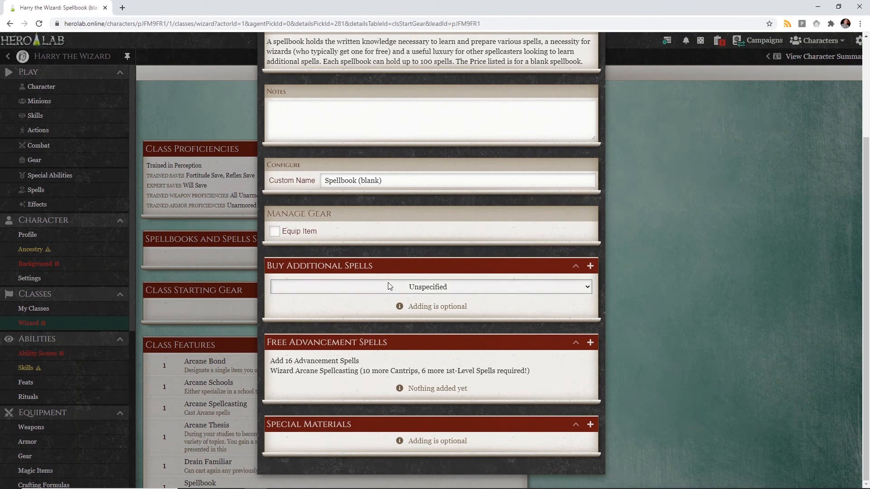
pyautogui.click(436, 290)
pyautogui.click(374, 308)
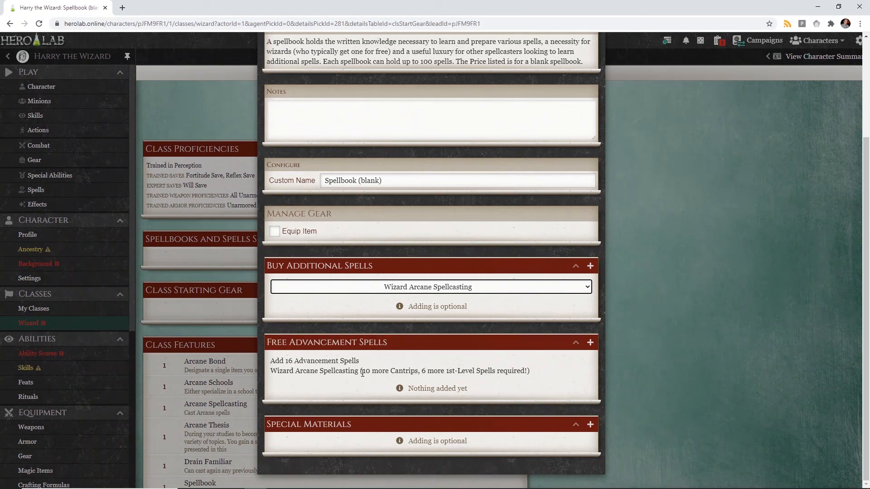
# Add the cantrips Light, Detect Magic and Ghost Sound to the spellbook as free advancement spells
pyautogui.click(593, 344)
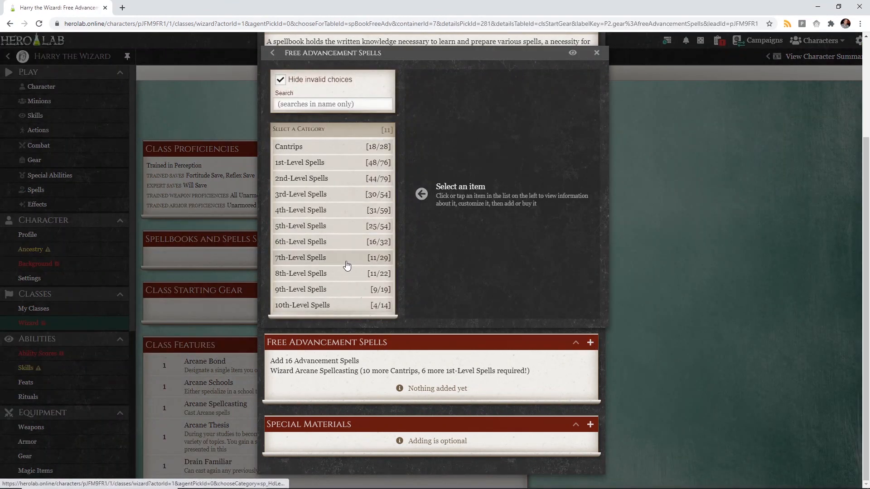
pyautogui.click(319, 149)
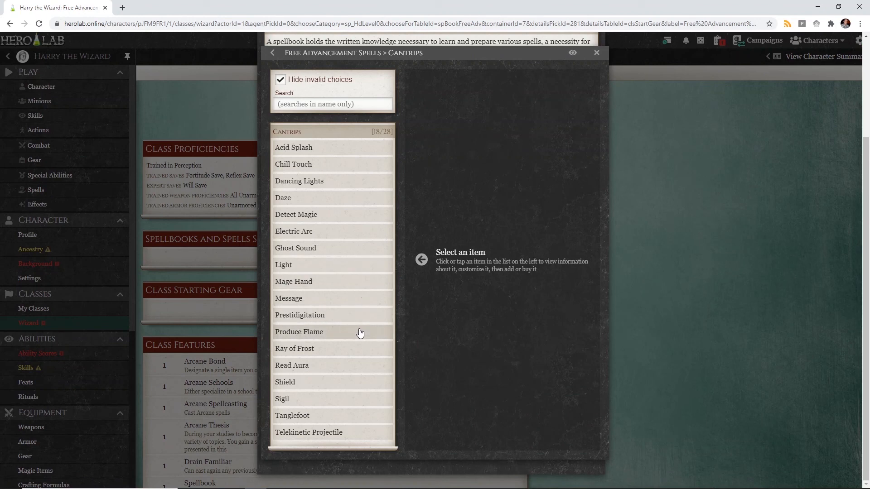
pyautogui.click(344, 148)
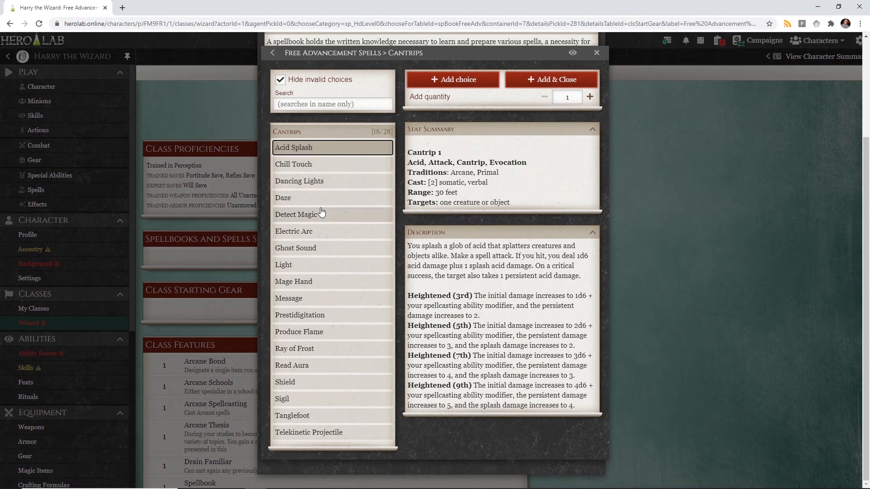
pyautogui.click(311, 269)
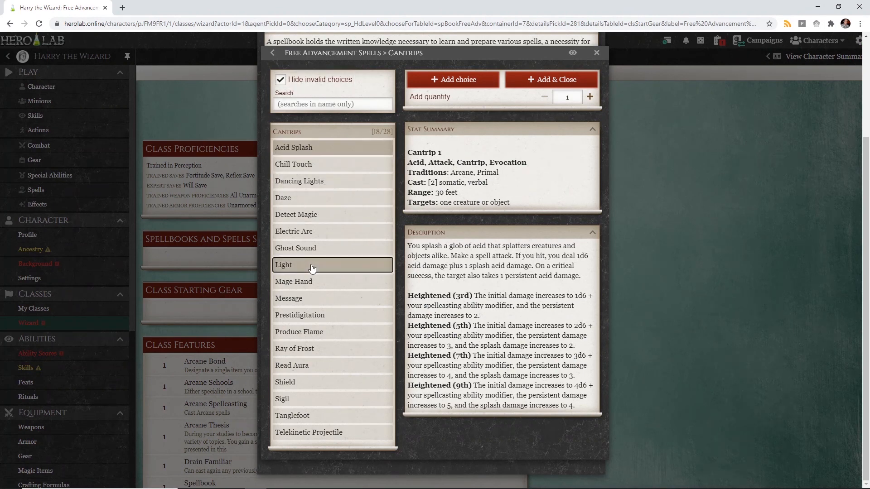
pyautogui.click(451, 80)
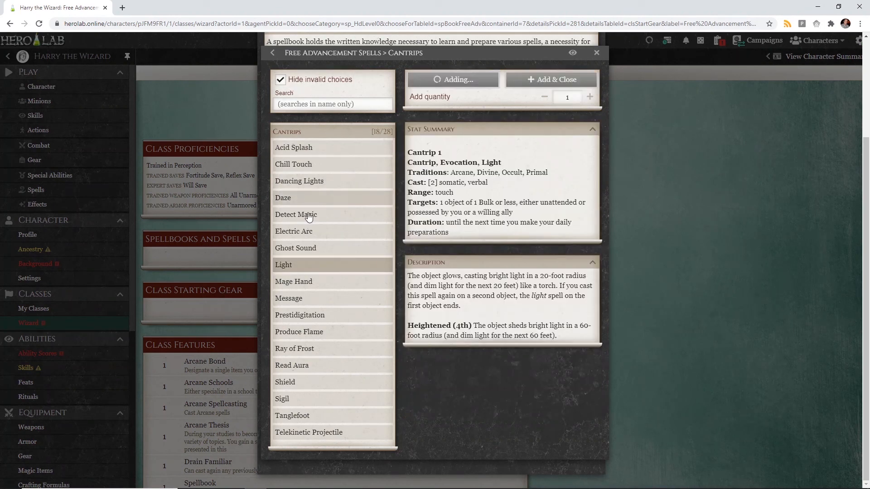
pyautogui.click(308, 215)
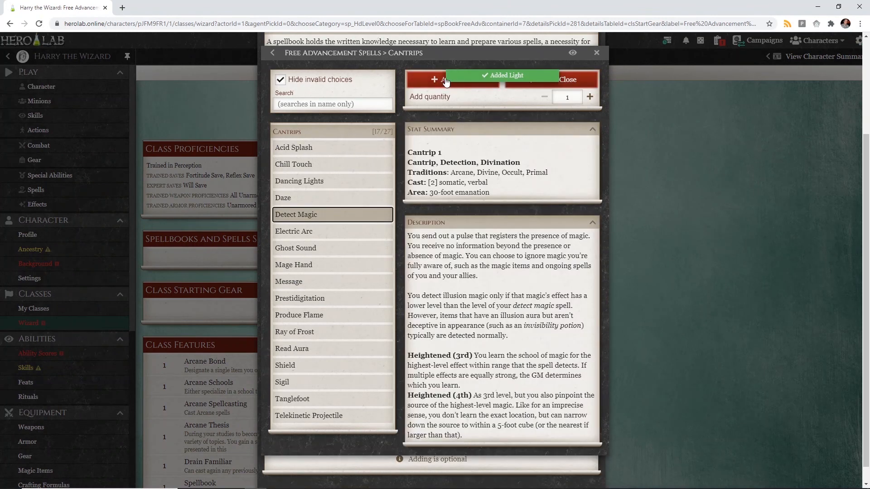
pyautogui.click(430, 80)
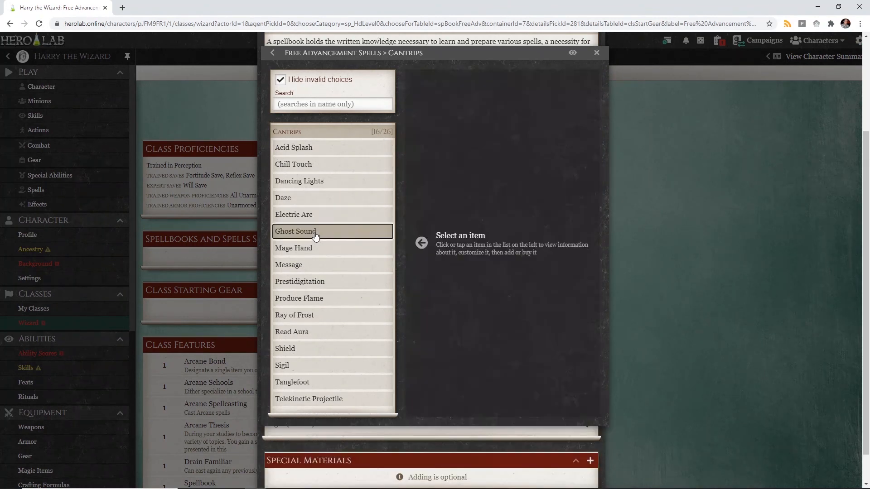
pyautogui.click(317, 232)
pyautogui.click(433, 80)
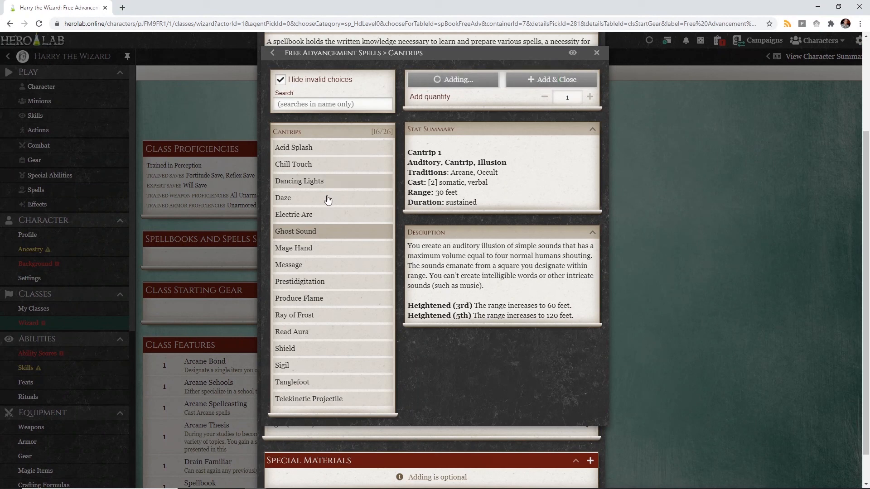
# Add the cantrips Electric Arc, Shield, Read Aura and Mage Hand to the spellbook's free advancement spells
pyautogui.click(312, 219)
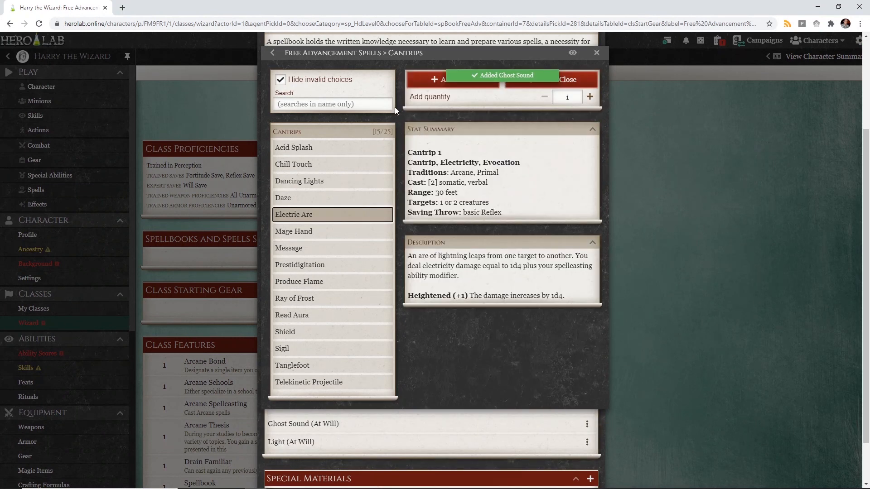
pyautogui.click(430, 80)
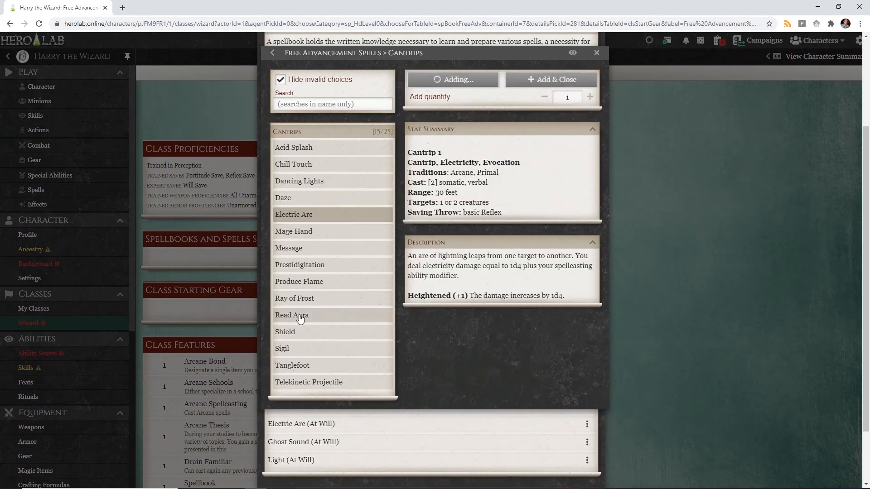
pyautogui.click(300, 316)
pyautogui.click(433, 82)
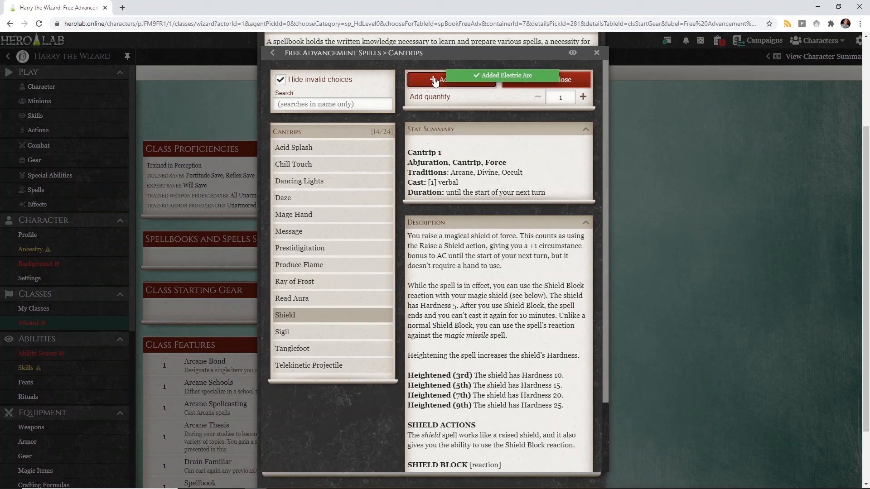
pyautogui.click(308, 302)
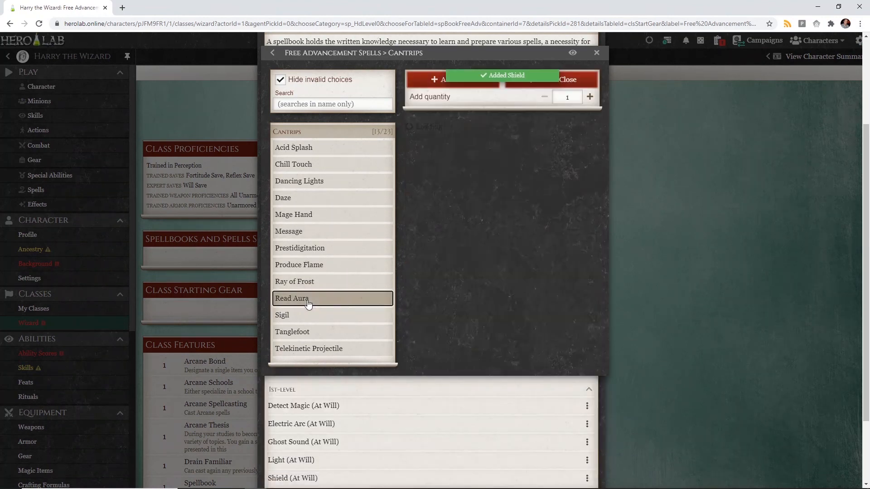
pyautogui.click(427, 76)
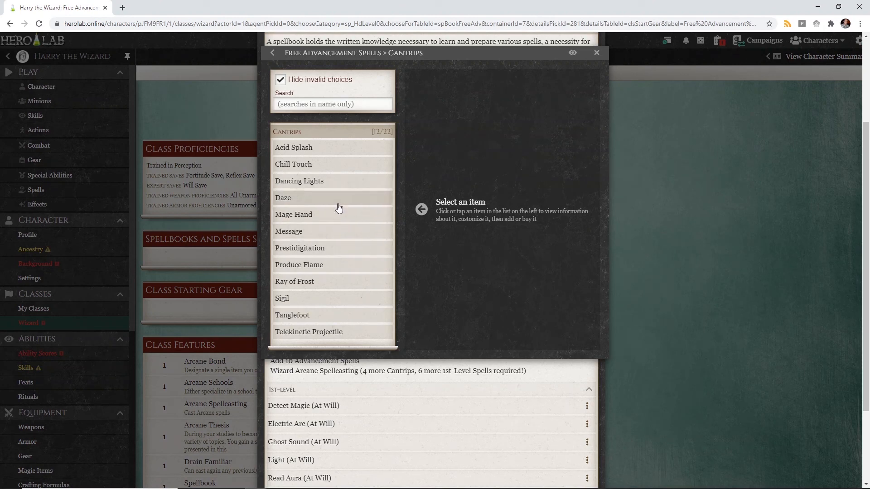
pyautogui.click(321, 216)
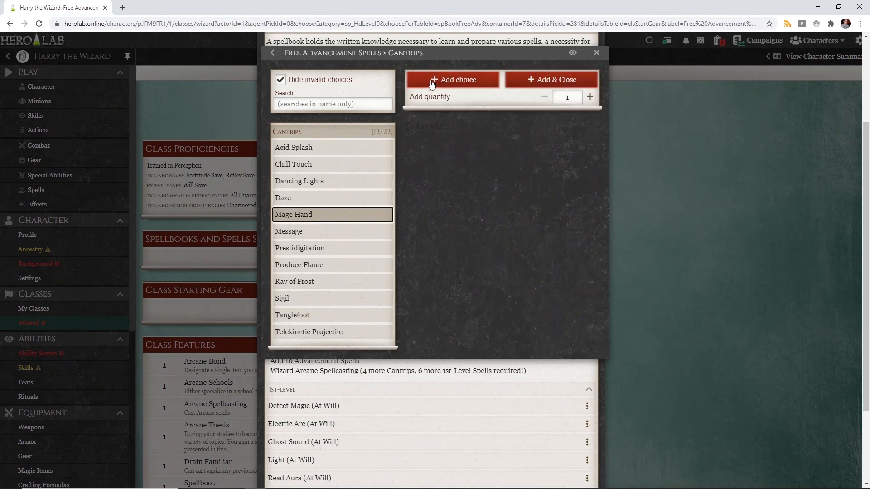
pyautogui.click(453, 81)
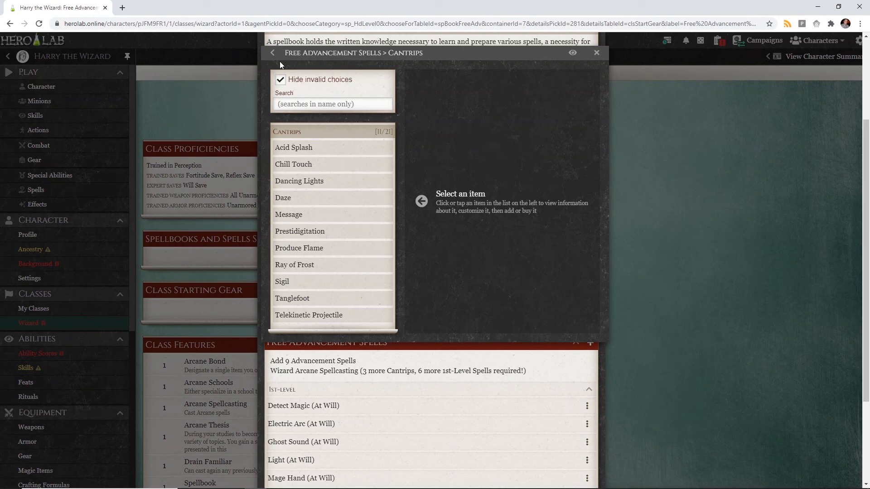
# Check how many free cantrips remain and add Ray of Frost, Produce Flame and Message to the spellbook
pyautogui.click(574, 55)
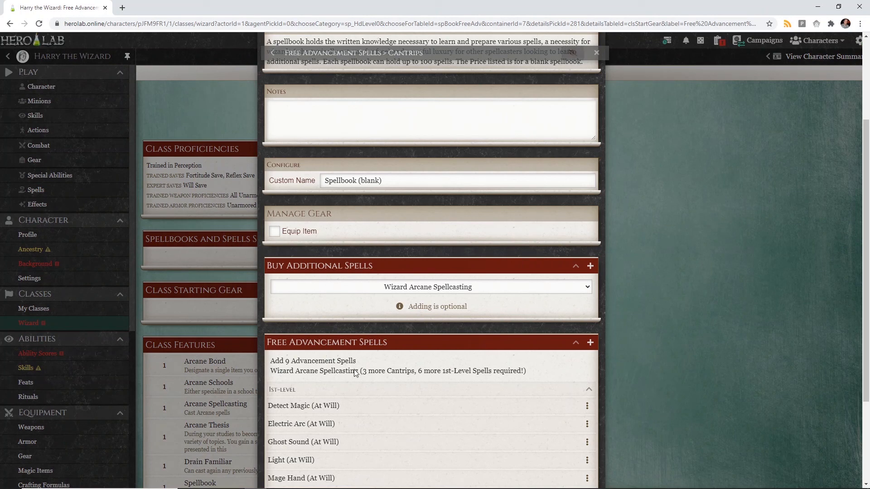
pyautogui.click(573, 54)
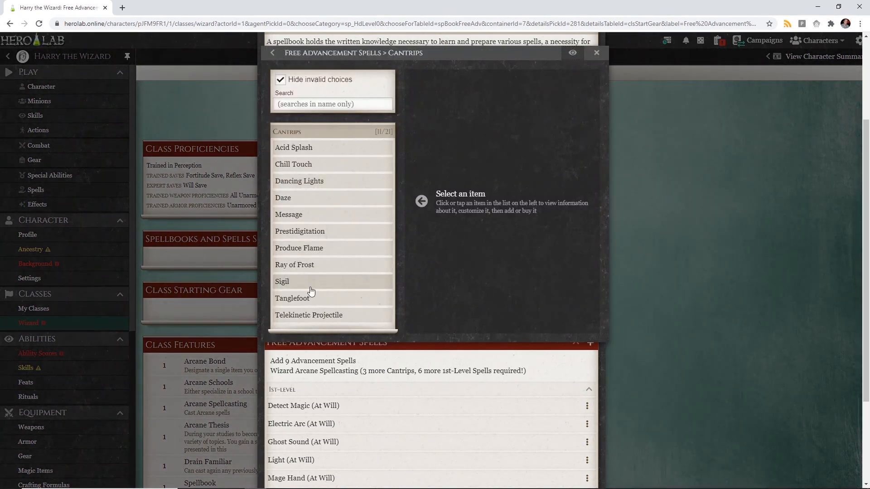
pyautogui.click(311, 265)
pyautogui.click(477, 81)
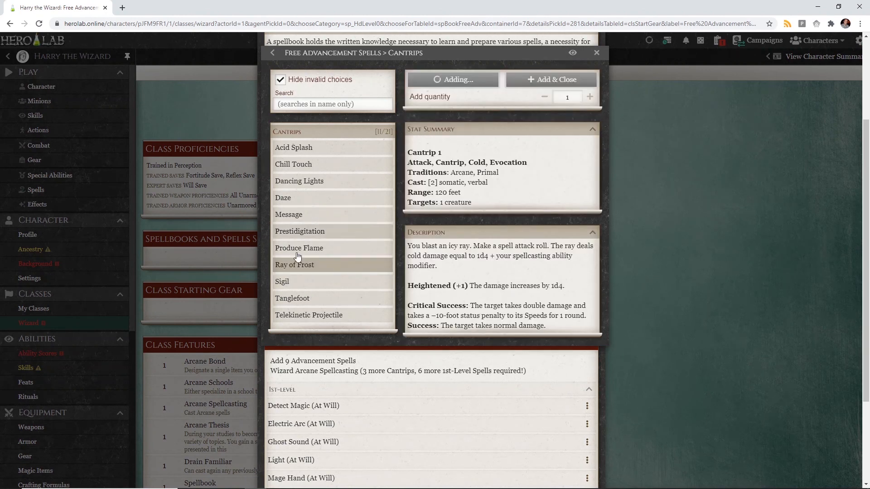
pyautogui.click(298, 250)
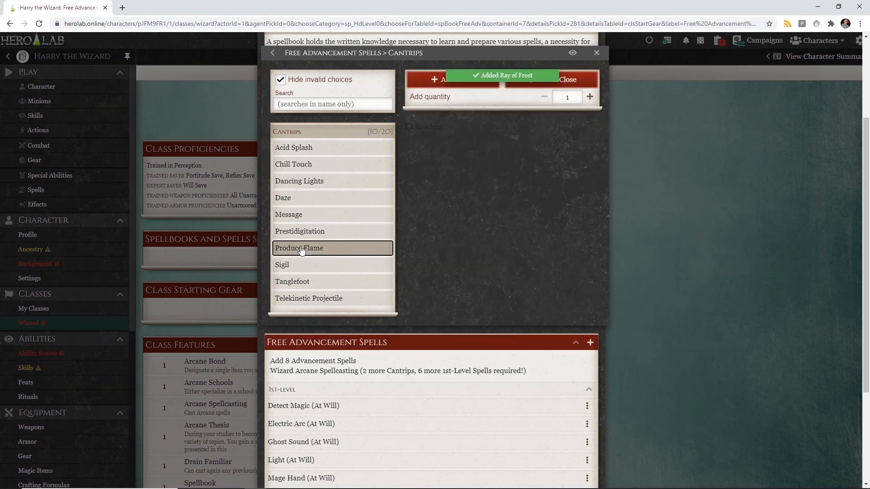
pyautogui.click(437, 81)
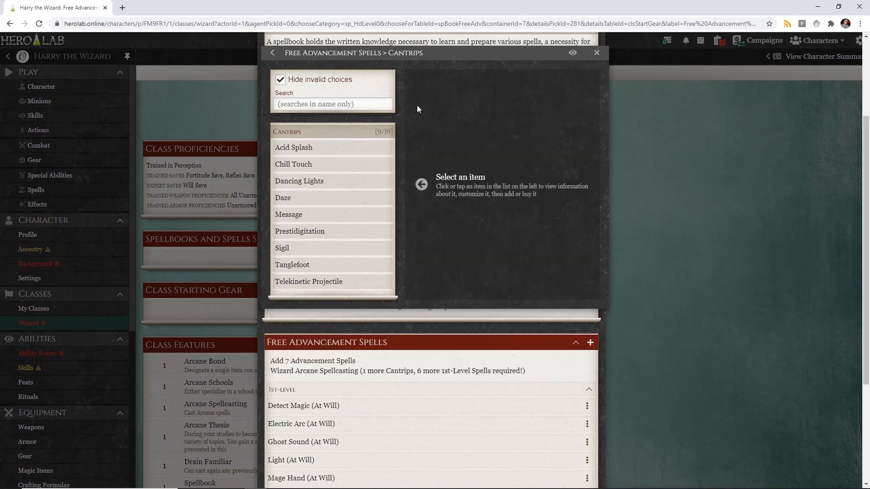
pyautogui.click(299, 215)
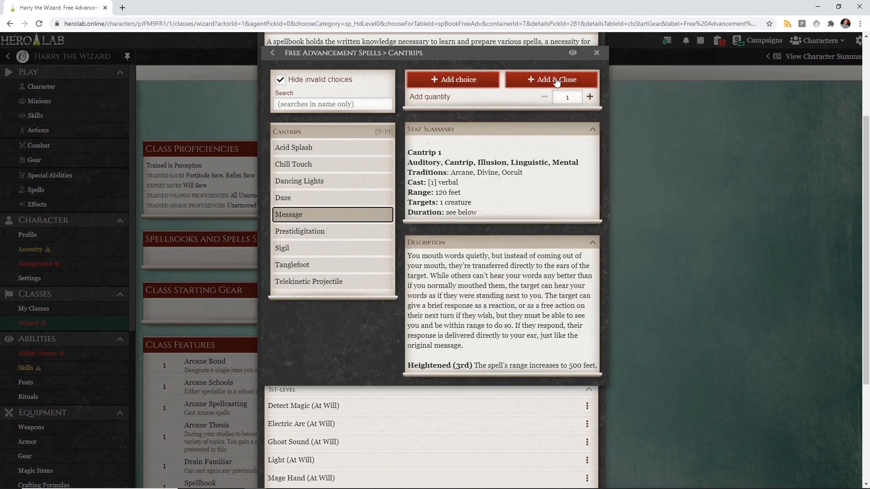
pyautogui.click(464, 78)
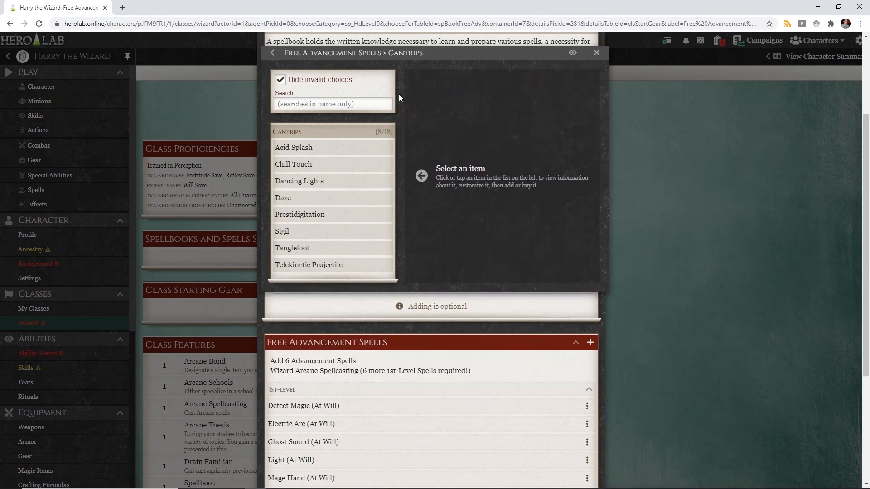
# Switch to the 1st-level spells and add Grease to the spellbook as a free advancement spell
pyautogui.click(272, 55)
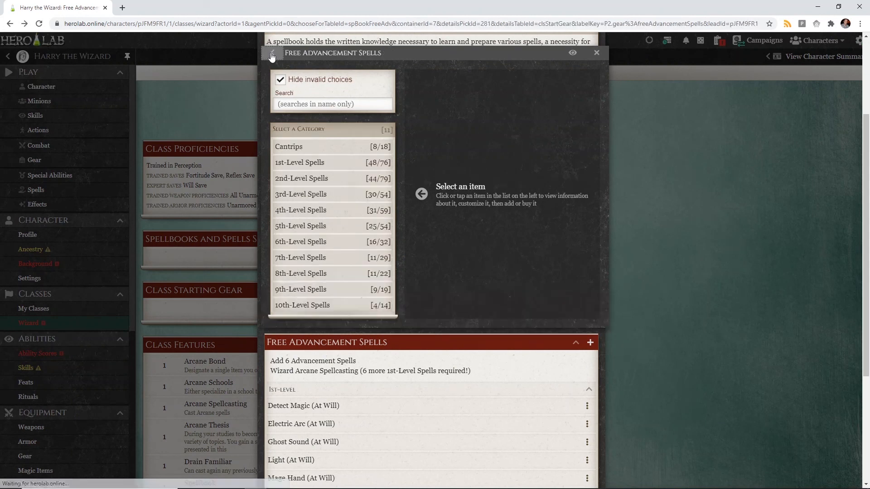
pyautogui.click(310, 163)
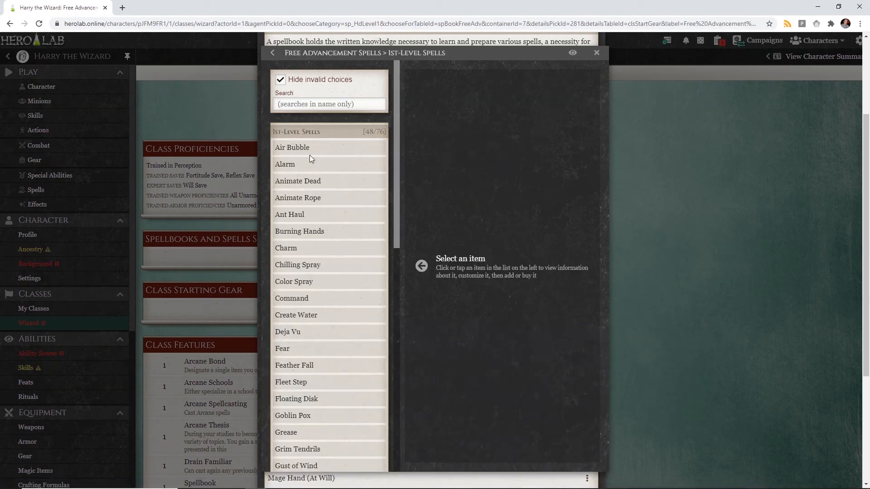
pyautogui.scroll(-1, 306, 153)
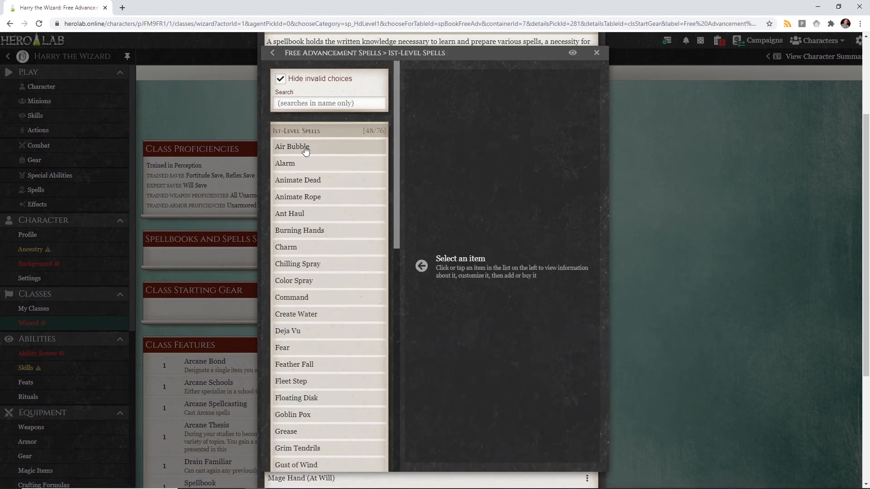
pyautogui.scroll(-3, 306, 152)
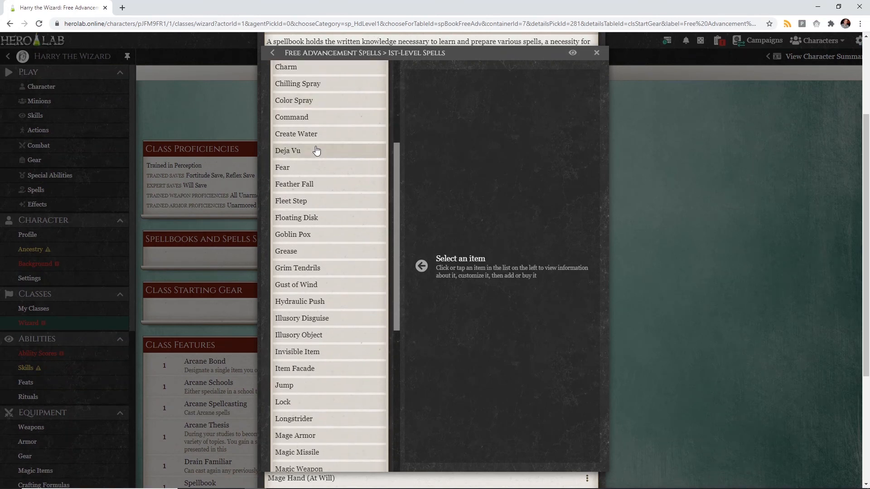
pyautogui.scroll(-2, 319, 145)
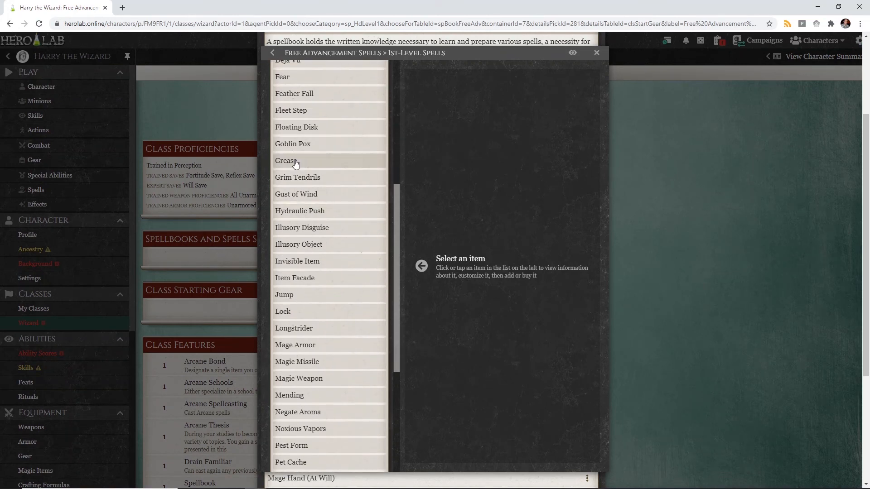
pyautogui.click(297, 160)
pyautogui.click(471, 80)
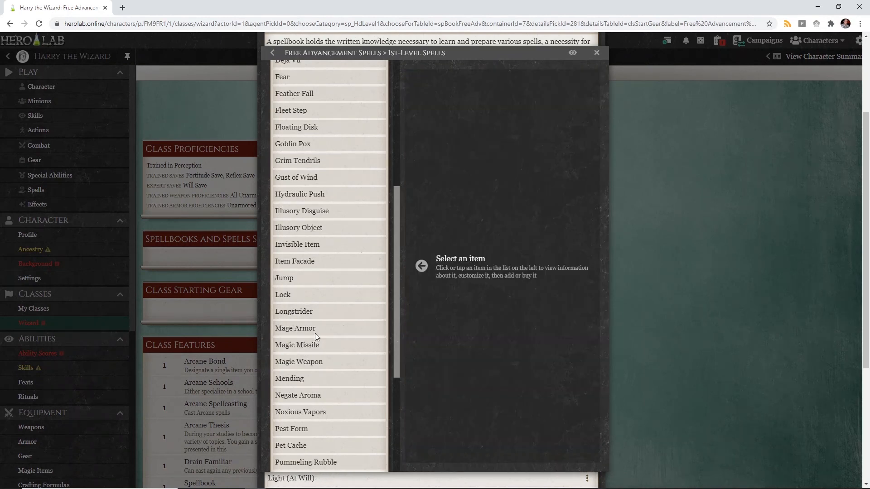
# Add Magic Missile and Summon Animal to the spellbook as free 1st-level advancement spells
pyautogui.click(310, 343)
pyautogui.click(441, 77)
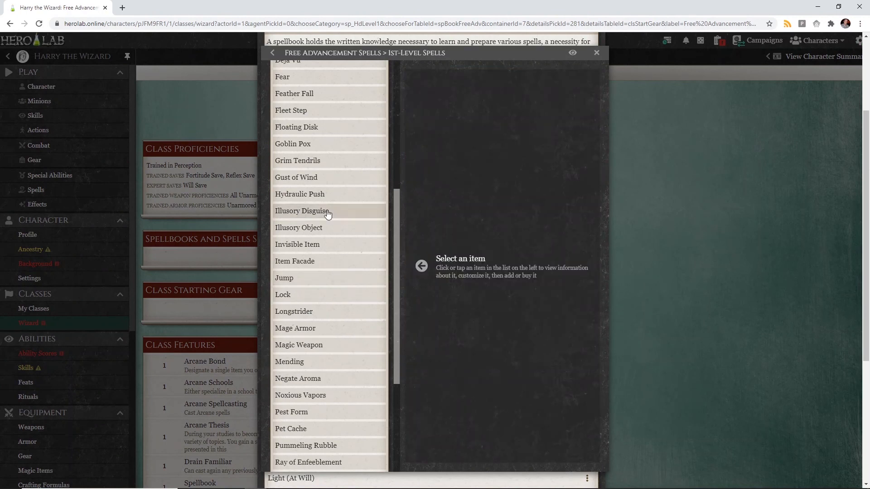
pyautogui.scroll(-1, 327, 217)
pyautogui.scroll(-3, 329, 228)
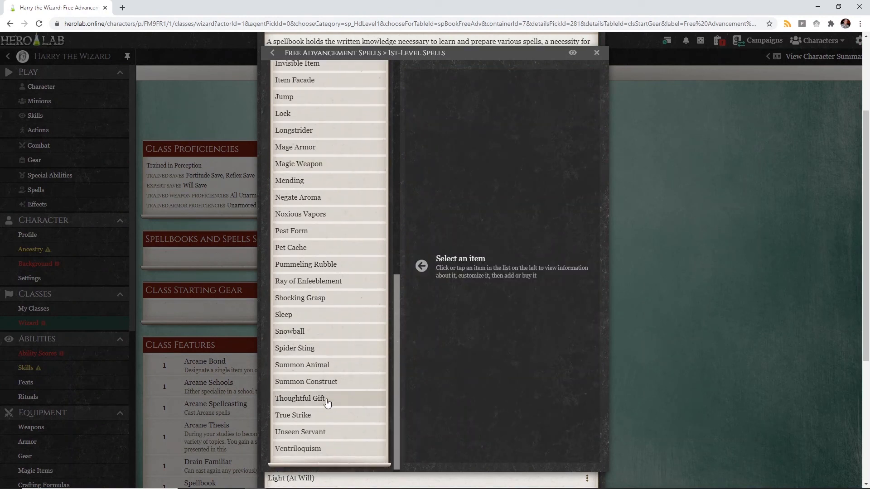
pyautogui.click(316, 366)
pyautogui.click(466, 80)
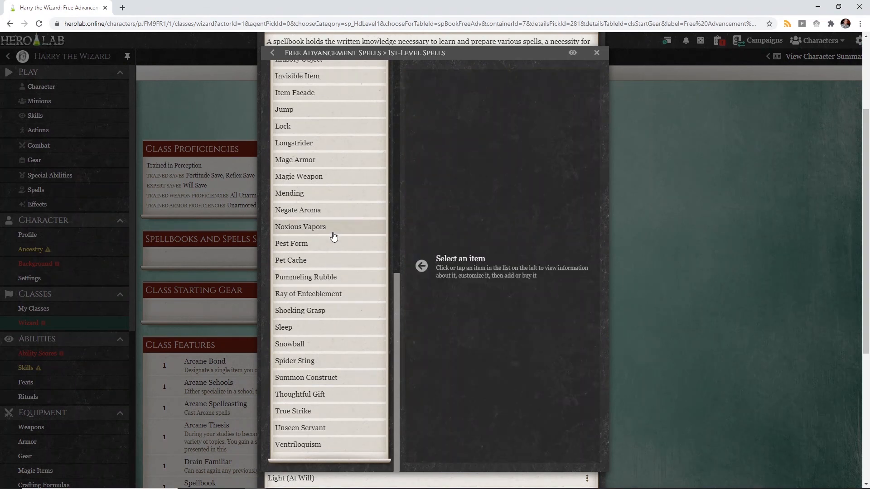
# Add Alarm and Feather Fall to the spellbook's free 1st-level advancement spells
pyautogui.scroll(5, 332, 237)
pyautogui.scroll(5, 333, 235)
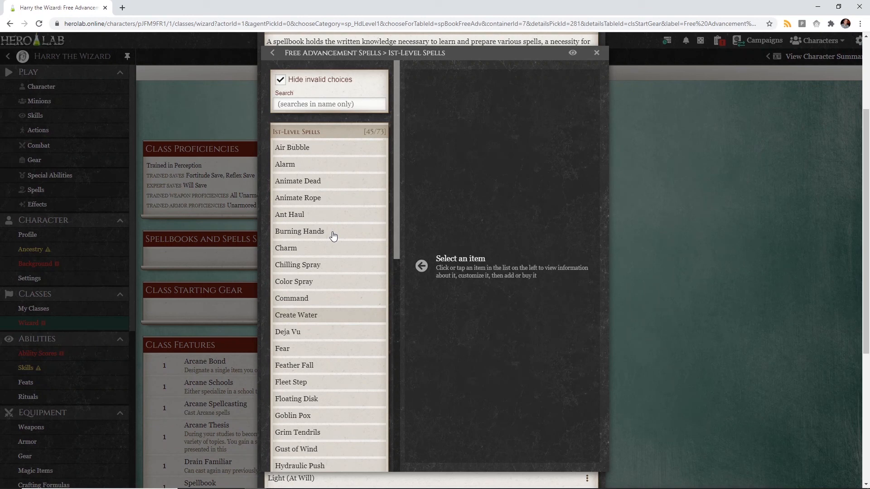
pyautogui.scroll(-1, 333, 235)
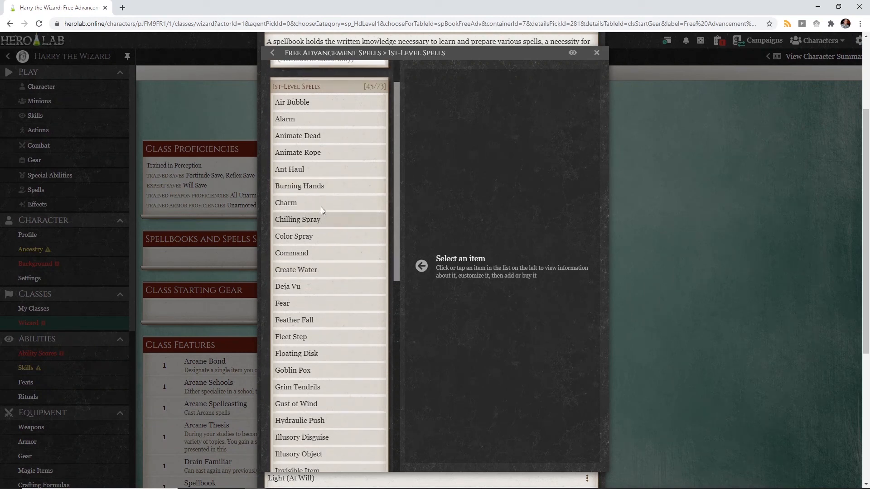
pyautogui.click(299, 121)
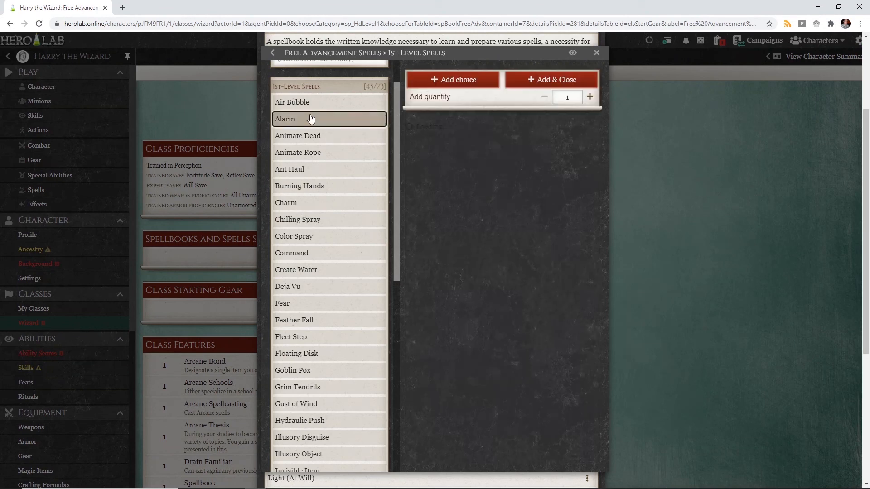
pyautogui.click(456, 80)
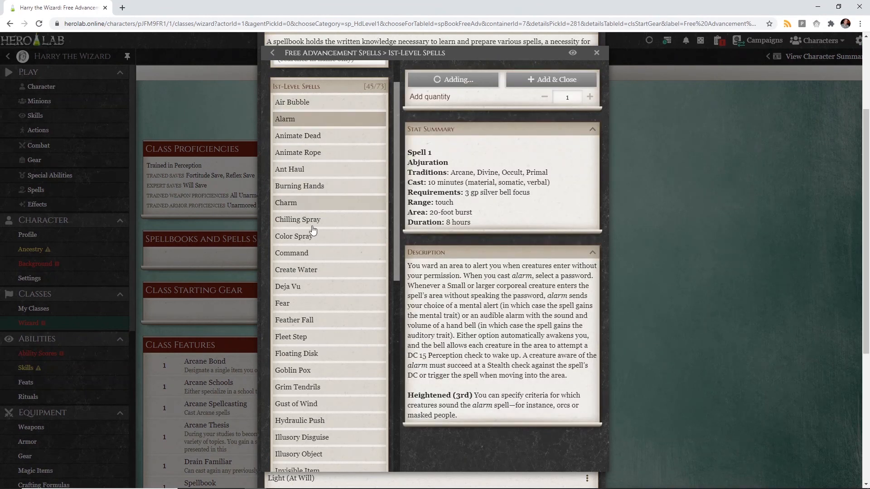
pyautogui.click(301, 304)
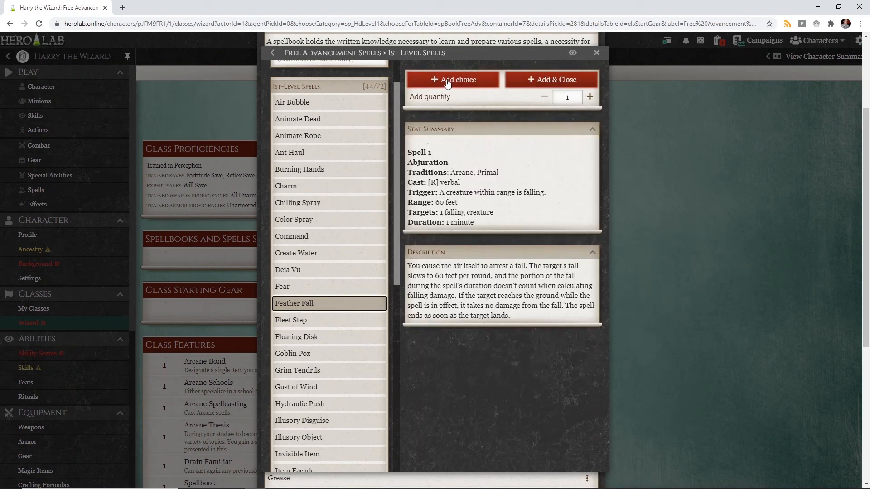
pyautogui.click(450, 84)
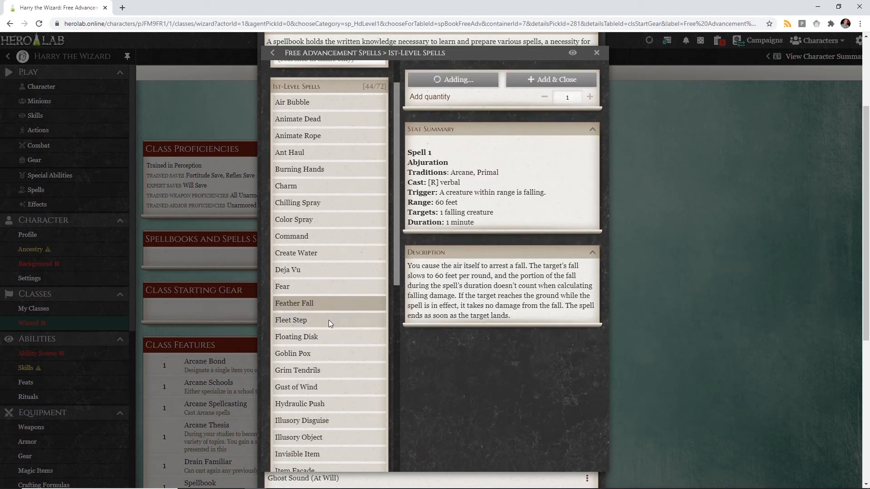
# Add Unseen Servant as the last free 1st-level advancement spell and close the spell selection
pyautogui.scroll(-4, 330, 323)
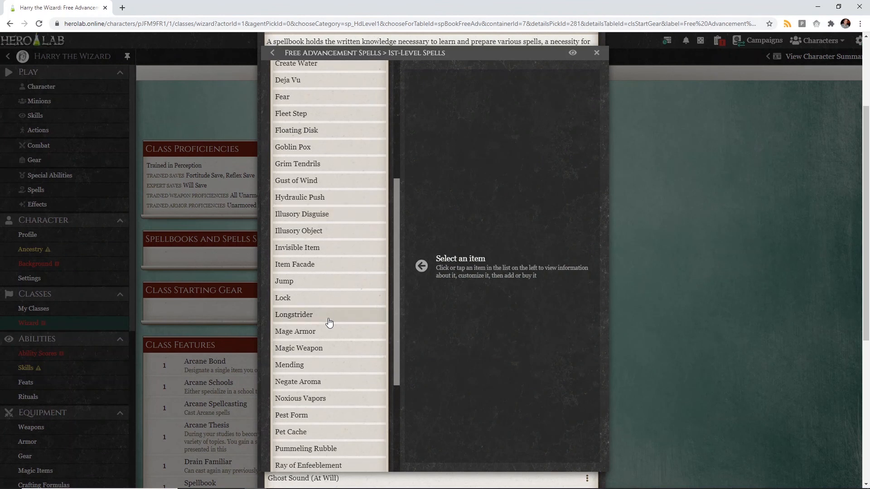
pyautogui.scroll(-4, 330, 323)
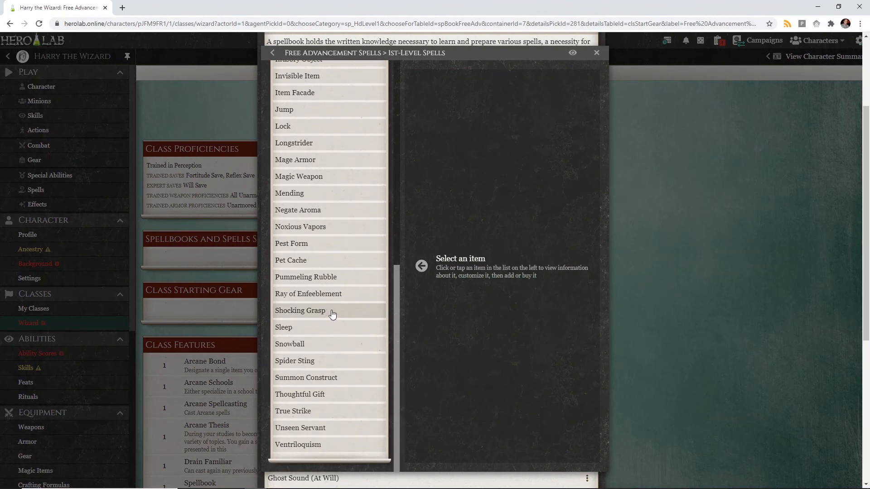
pyautogui.click(343, 437)
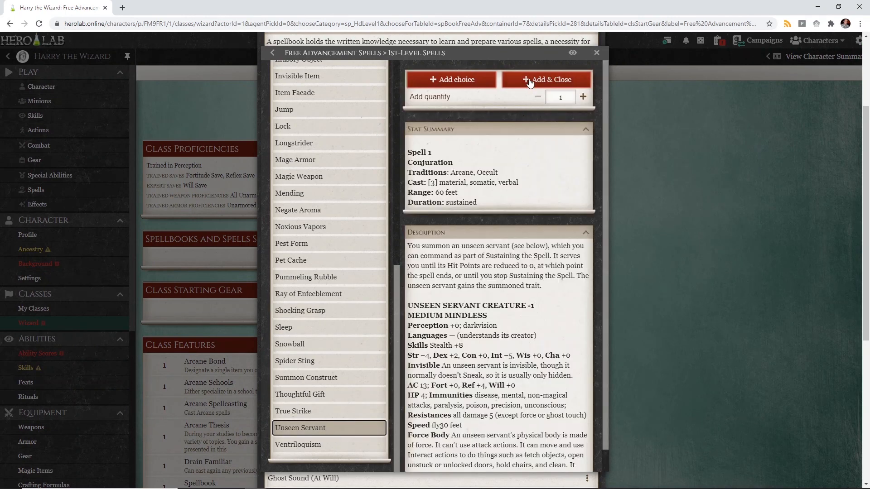
pyautogui.click(530, 81)
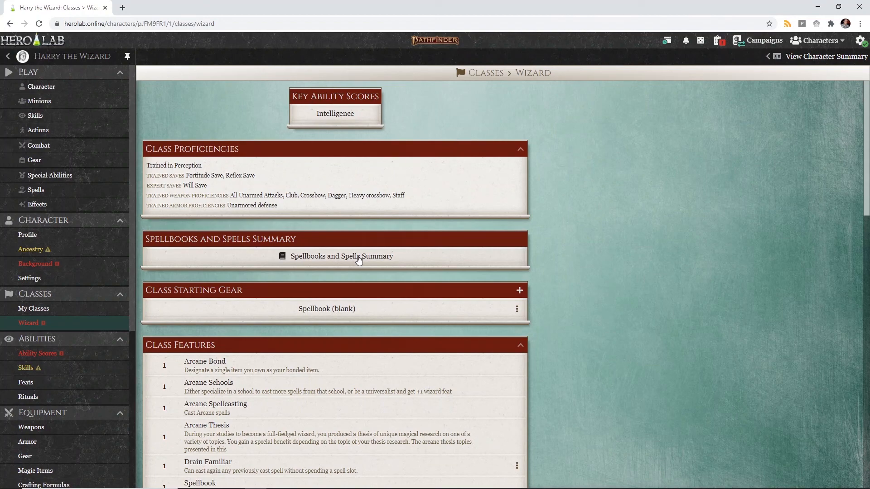
# Memorize the cantrips Detect Magic, Read Aura and Light under Wizard Arcane Spellcasting
pyautogui.scroll(-1, 380, 184)
pyautogui.scroll(-8, 462, 186)
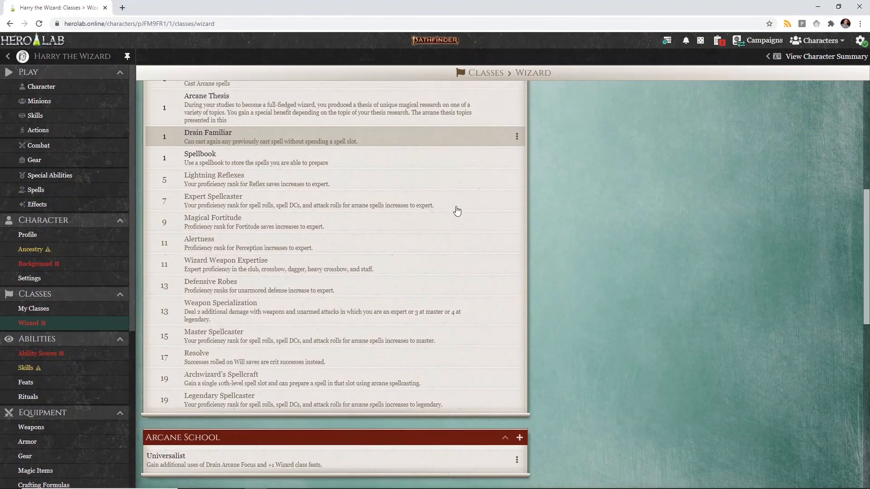
pyautogui.scroll(-6, 410, 283)
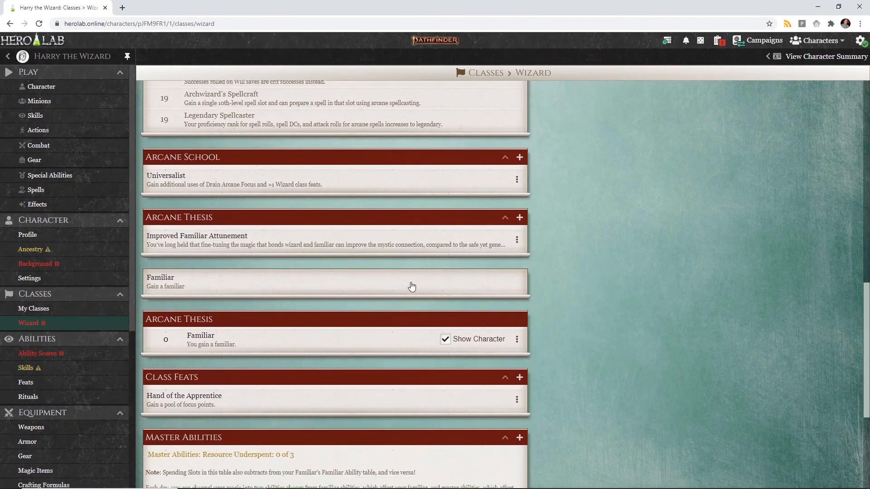
pyautogui.scroll(-4, 407, 276)
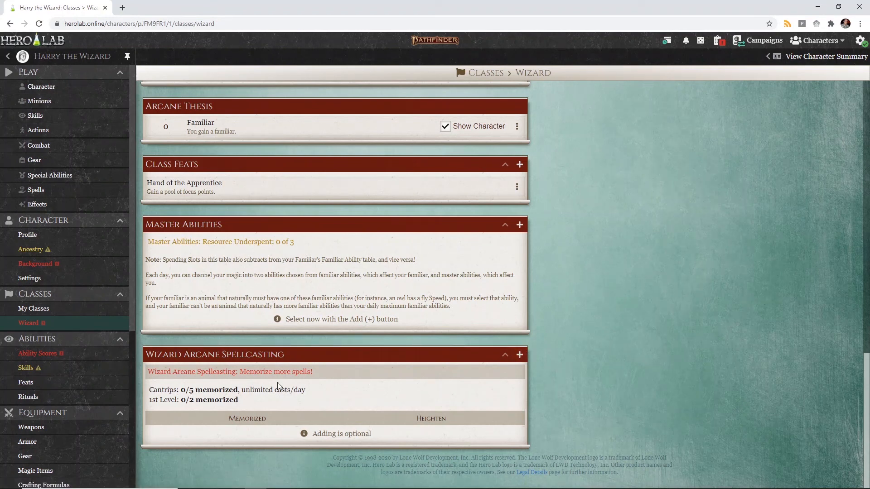
pyautogui.click(519, 355)
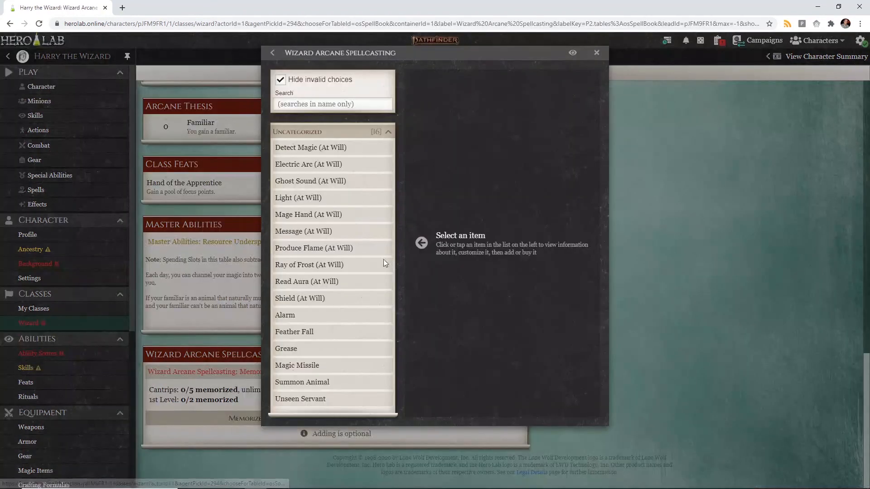
pyautogui.click(323, 148)
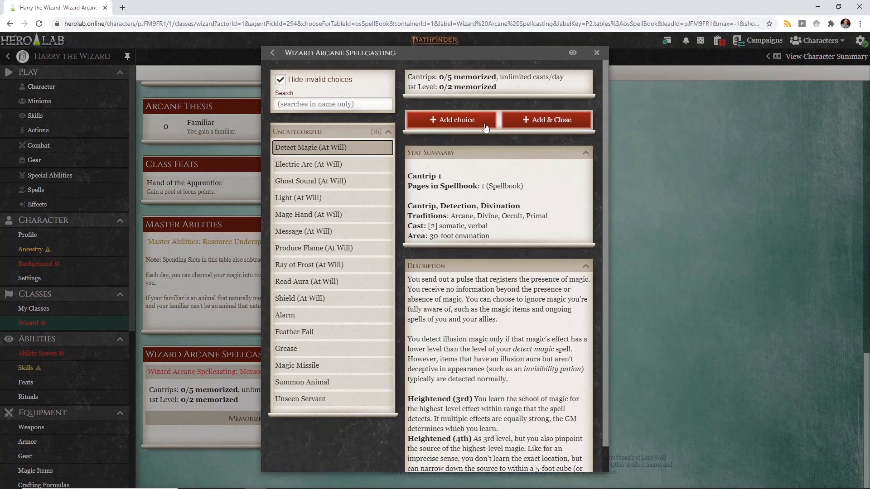
pyautogui.click(475, 120)
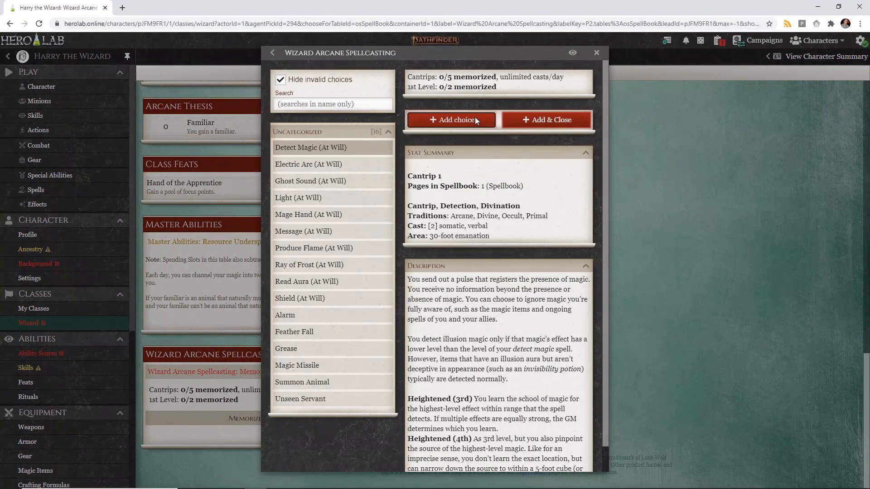
pyautogui.click(287, 282)
pyautogui.click(433, 122)
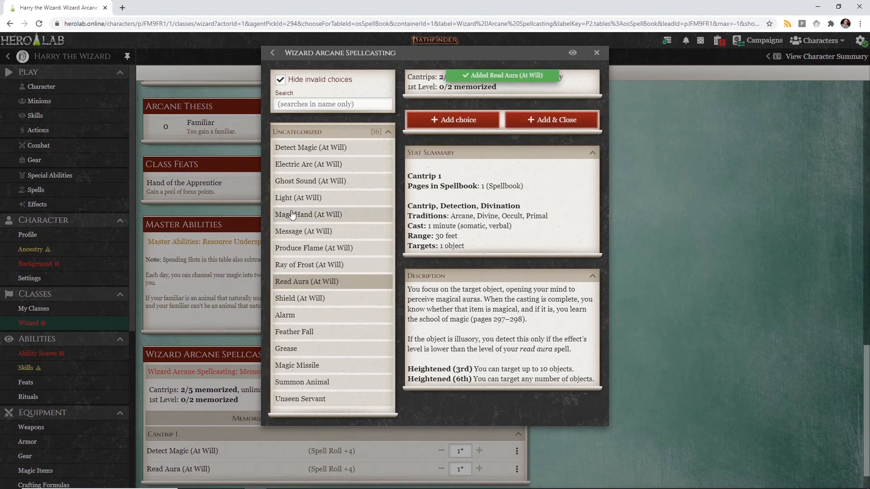
pyautogui.click(296, 198)
pyautogui.click(457, 122)
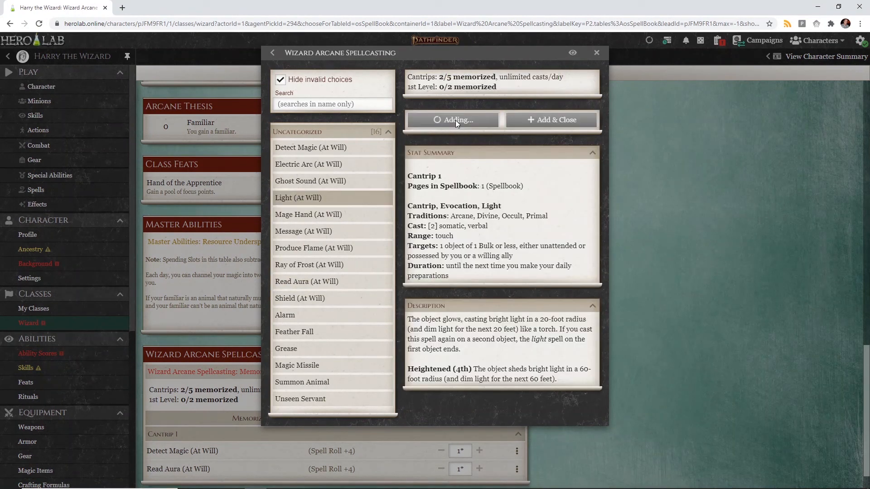
# Memorize the cantrips Ray of Frost and Electric Arc
pyautogui.click(333, 265)
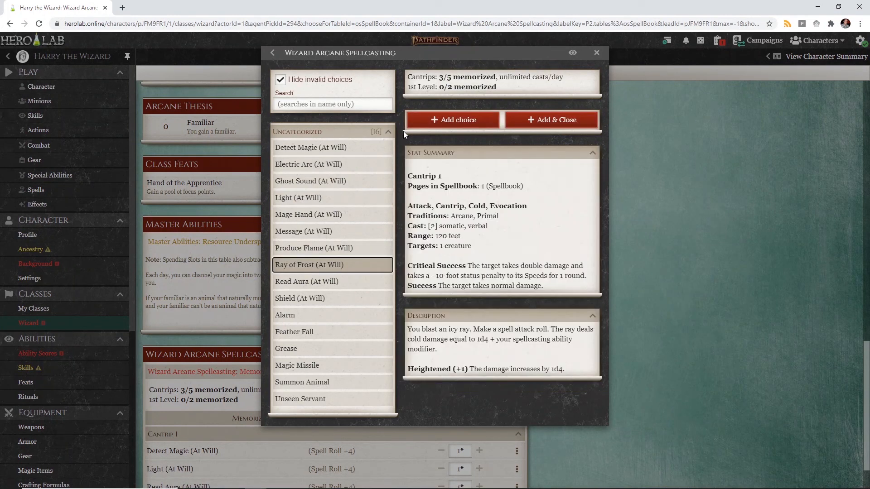
pyautogui.click(425, 118)
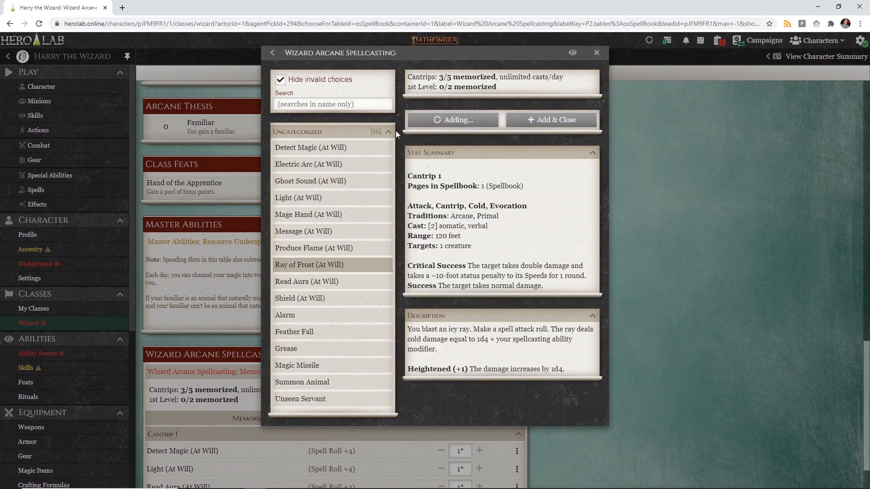
pyautogui.click(337, 164)
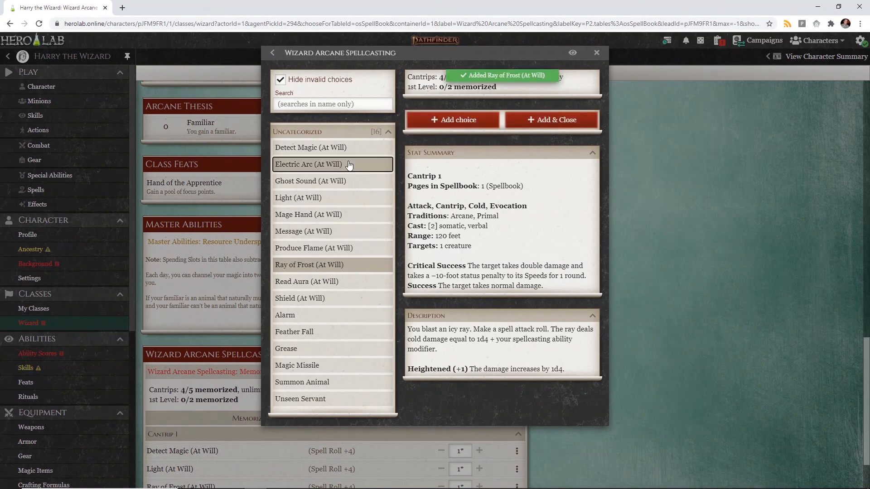
pyautogui.click(476, 123)
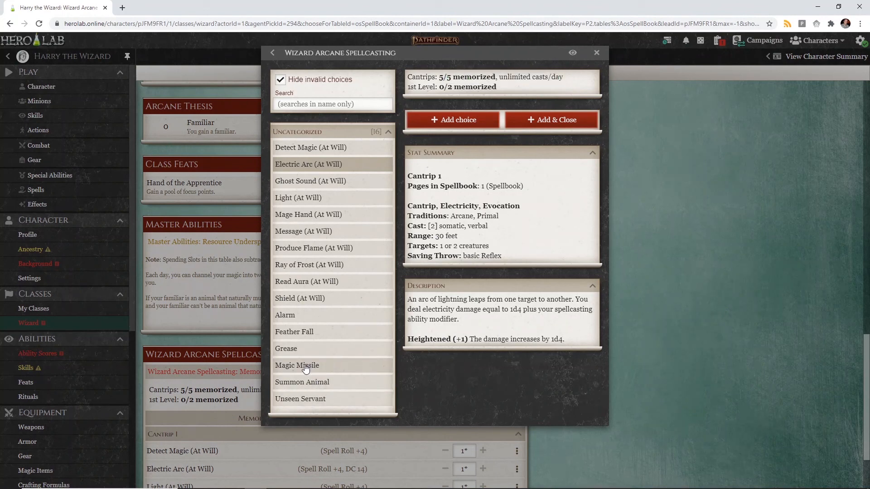
# Memorize the 1st-level spells Grease and Summon Animal, then close the selection and review the memorized spells
pyautogui.click(286, 349)
pyautogui.click(412, 120)
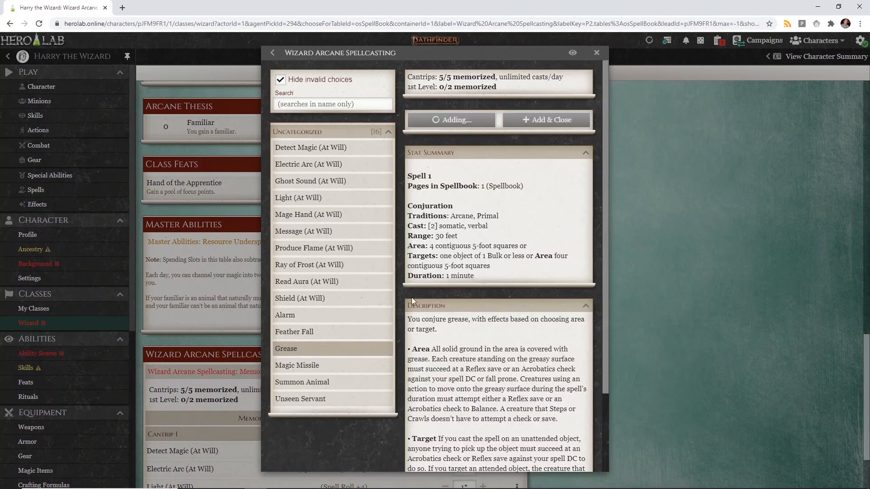
pyautogui.click(293, 383)
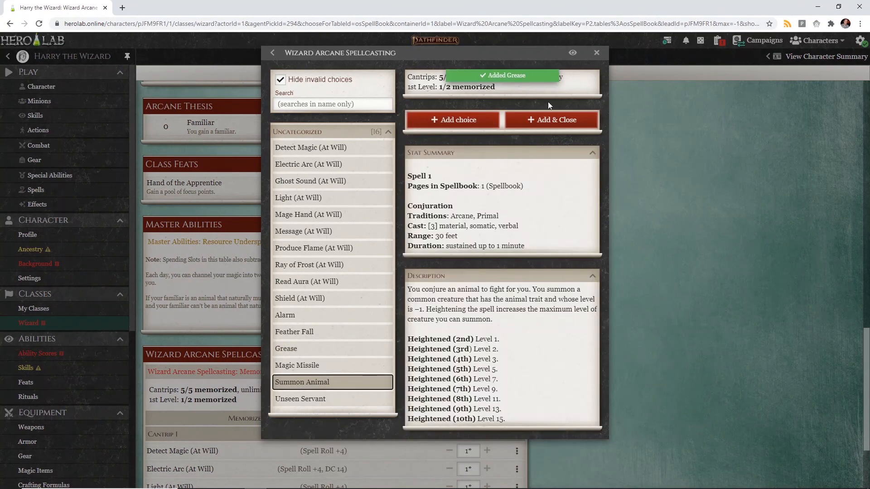
pyautogui.click(558, 120)
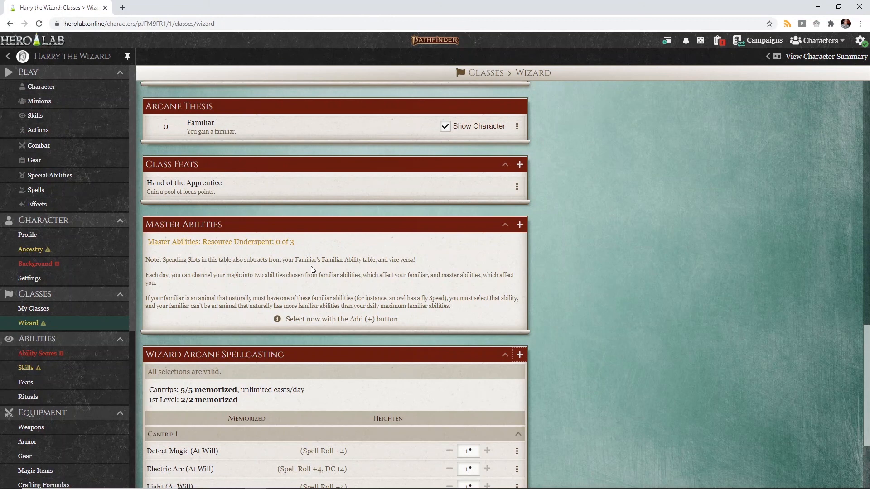
pyautogui.scroll(-3, 325, 257)
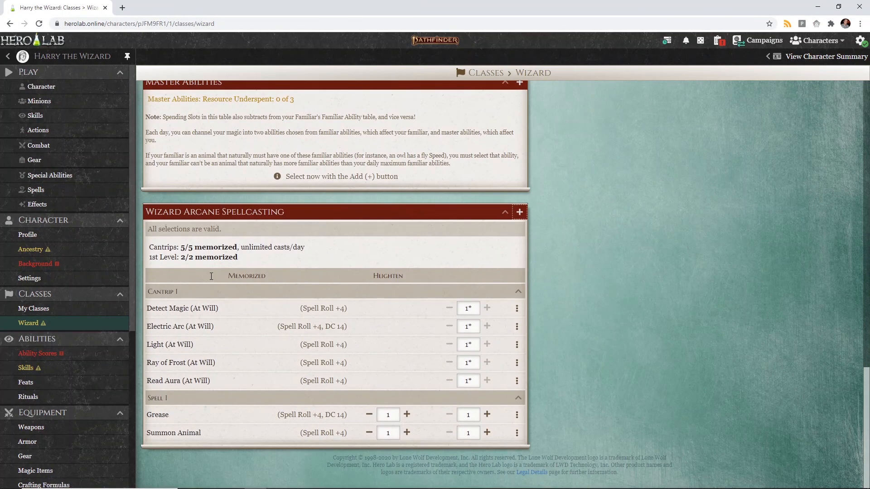
# Open the ability scores and assign the 1st-level, ancestry and background boosts to Intelligence
pyautogui.click(64, 358)
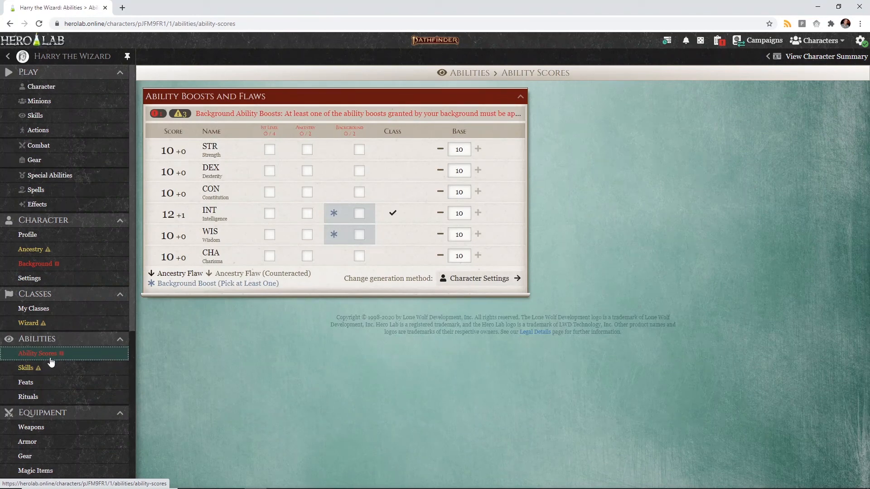
pyautogui.click(270, 217)
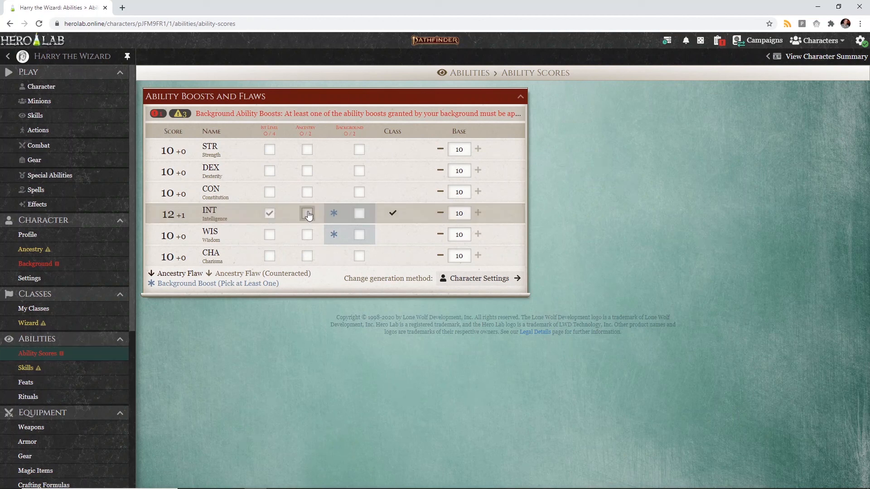
pyautogui.click(308, 214)
pyautogui.click(360, 214)
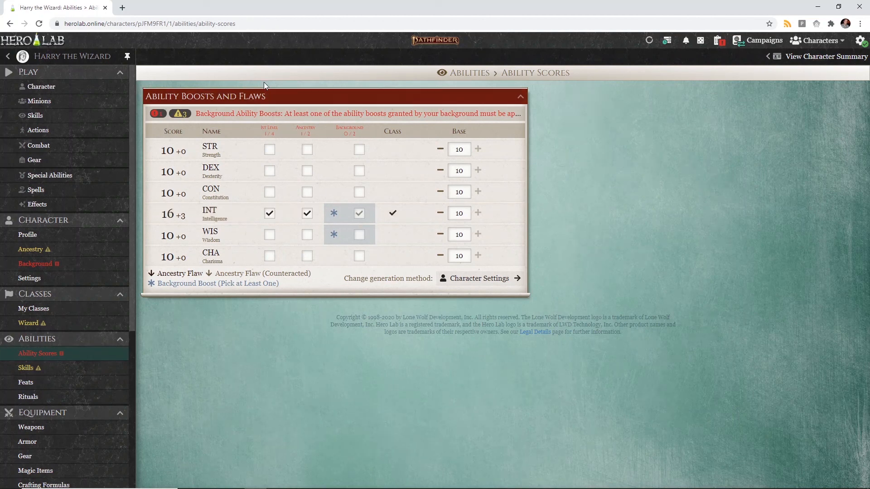
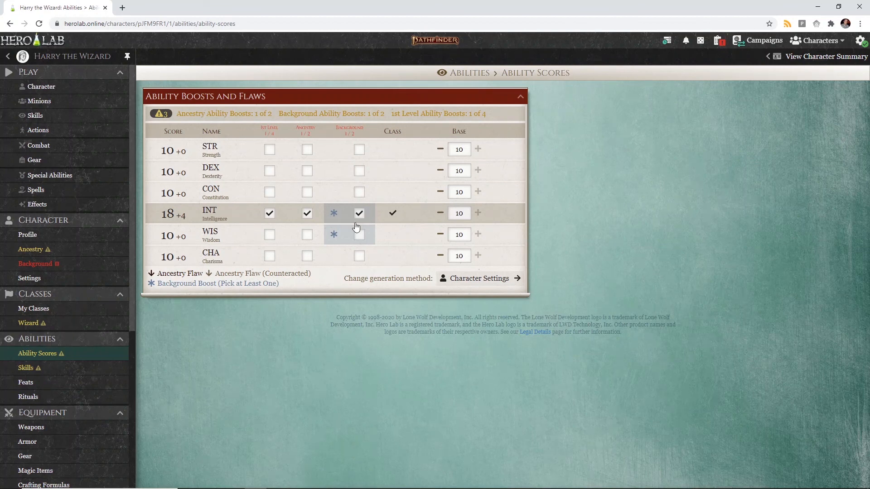
# Assign the second background boost to Constitution, 1st-level boosts to Dexterity, Constitution and Wisdom, and the remaining ancestry boost to Wisdom
pyautogui.click(359, 193)
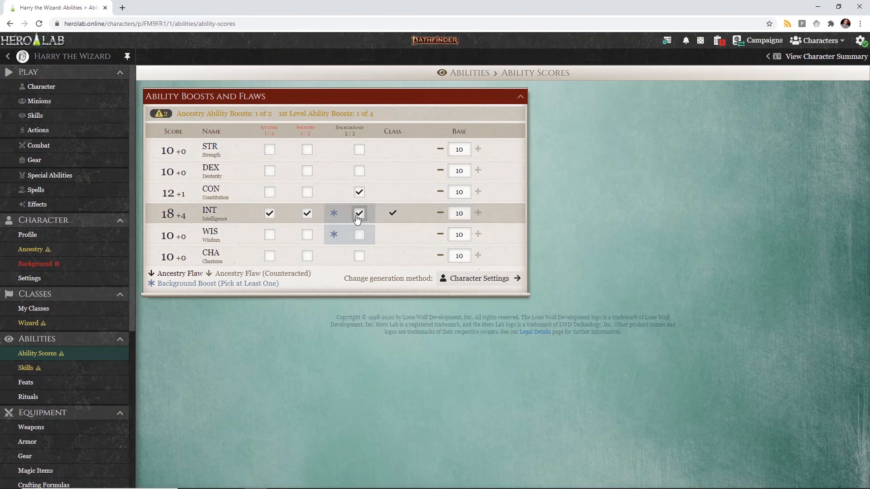
pyautogui.click(269, 170)
pyautogui.click(270, 192)
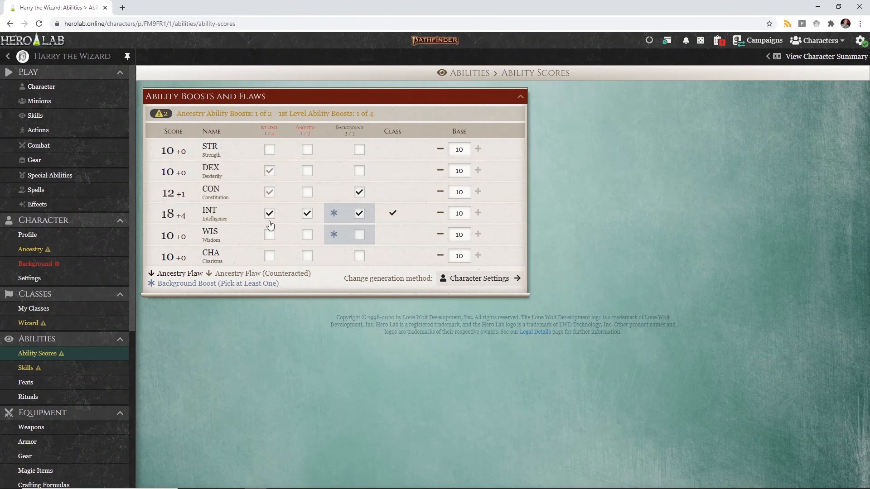
pyautogui.click(269, 235)
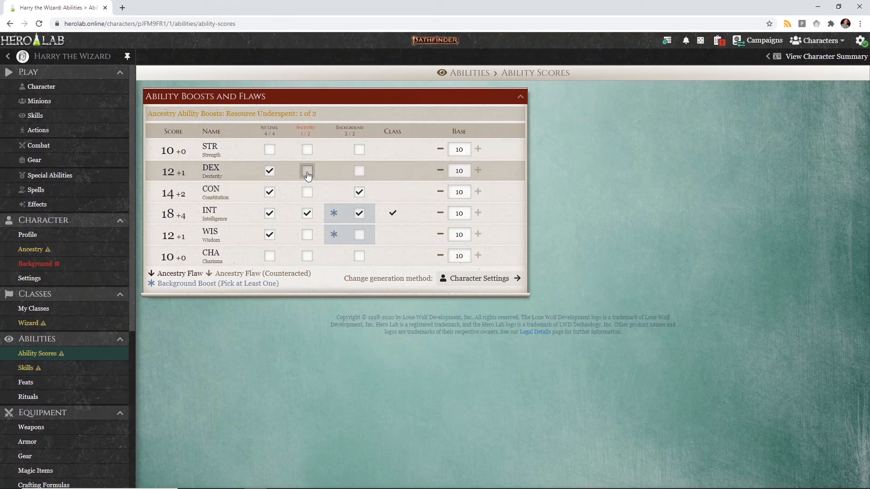
pyautogui.click(307, 235)
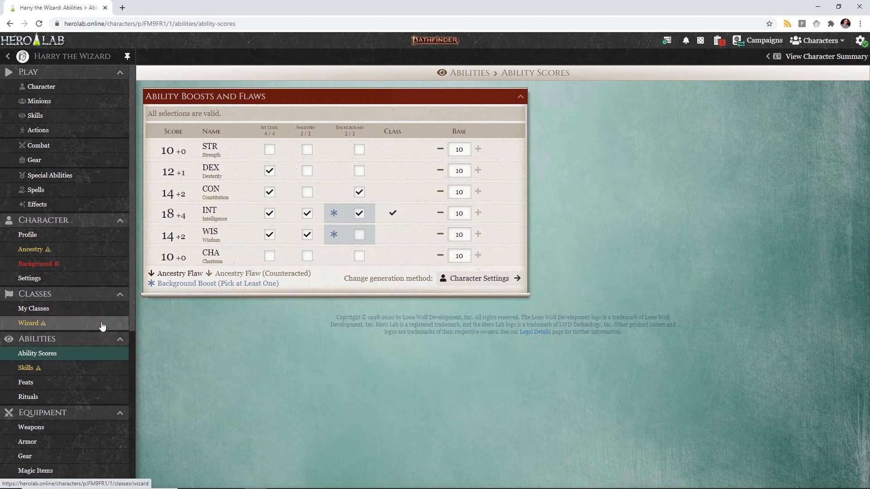
# Review the skills table and make Religion trained through the Scholar background
pyautogui.click(59, 369)
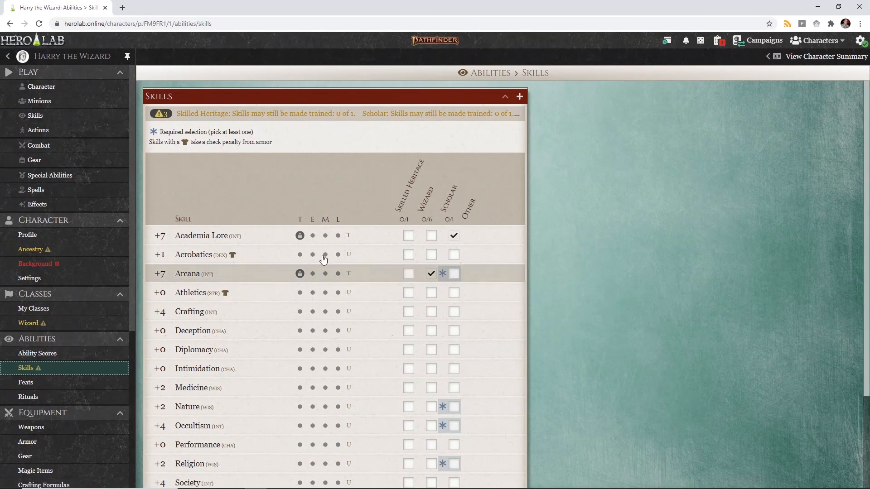
pyautogui.scroll(-2, 555, 155)
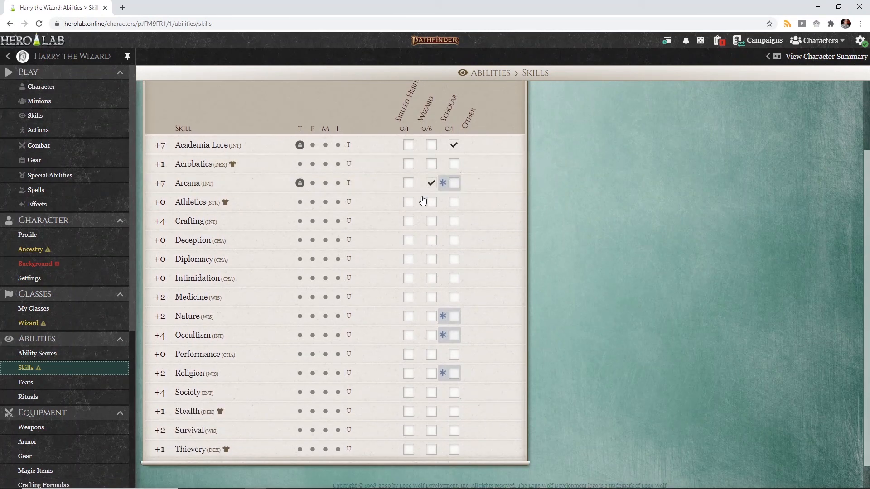
pyautogui.scroll(2, 472, 95)
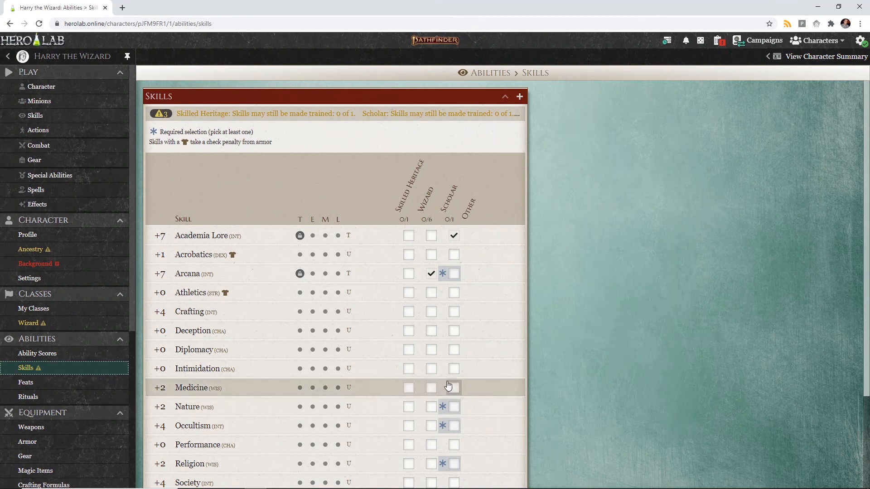
pyautogui.scroll(-1, 468, 292)
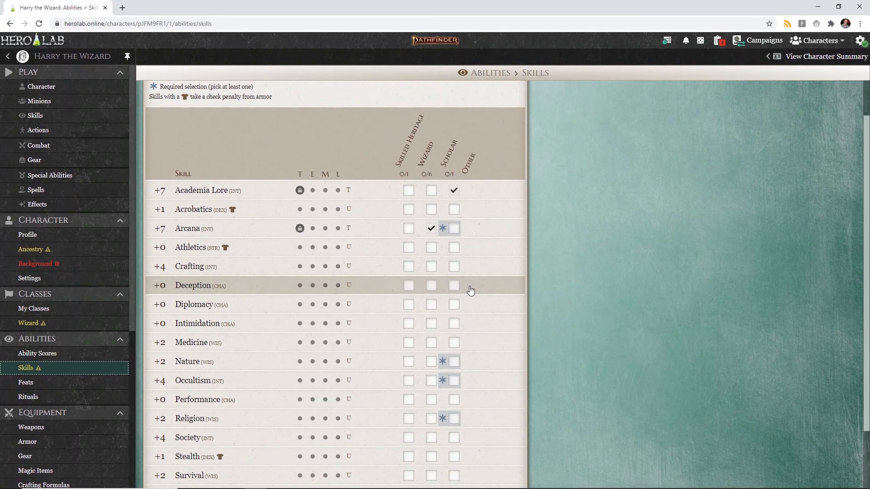
pyautogui.scroll(1, 382, 188)
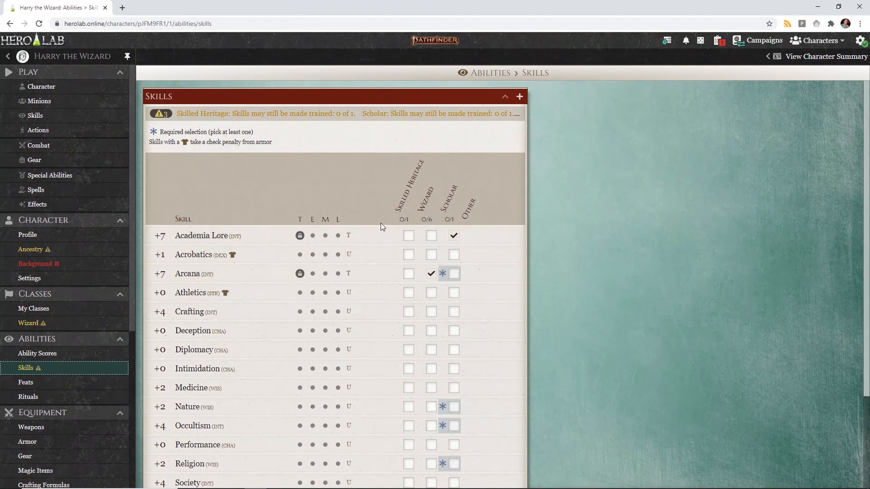
pyautogui.scroll(-2, 398, 192)
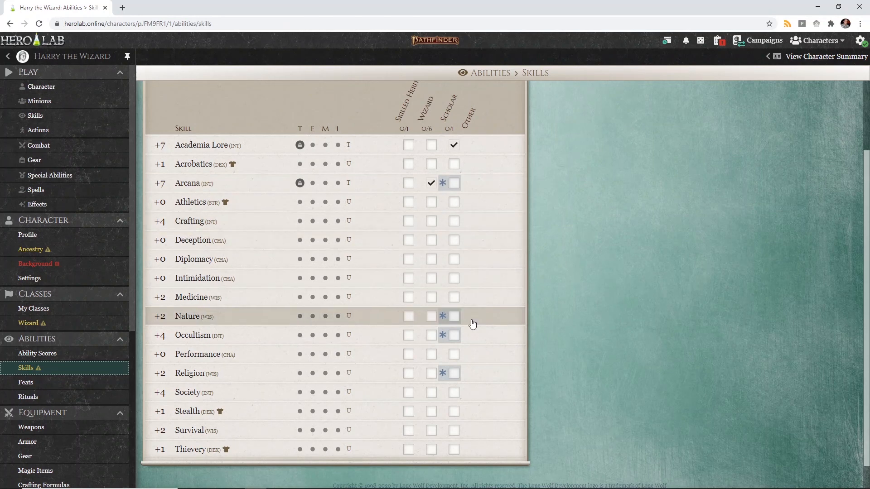
pyautogui.click(454, 375)
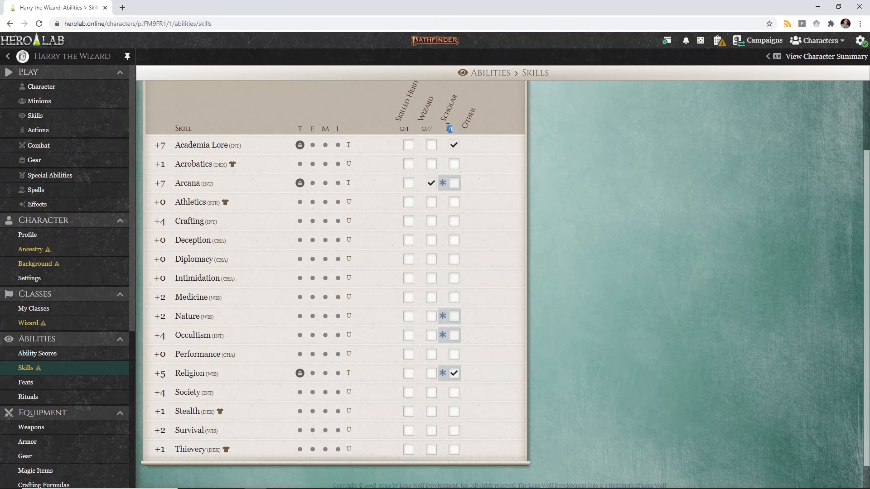
# Train Crafting, Occultism and Society with the Wizard skill selections
pyautogui.click(423, 131)
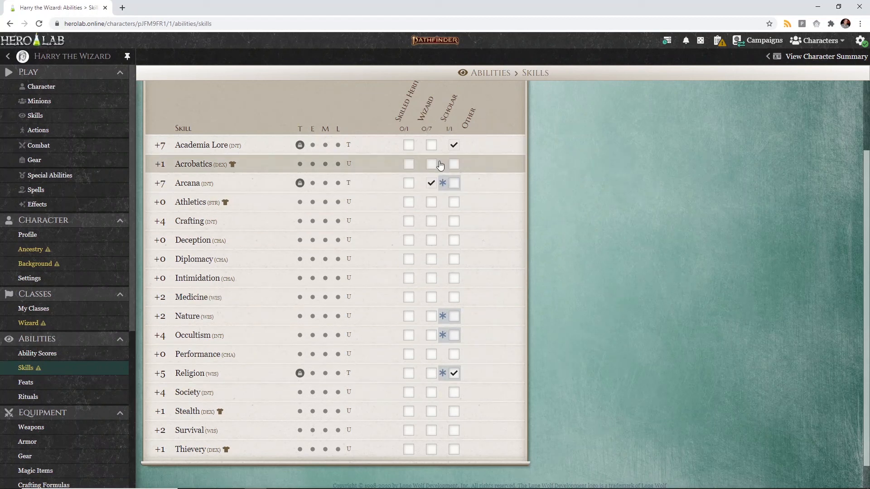
pyautogui.click(431, 183)
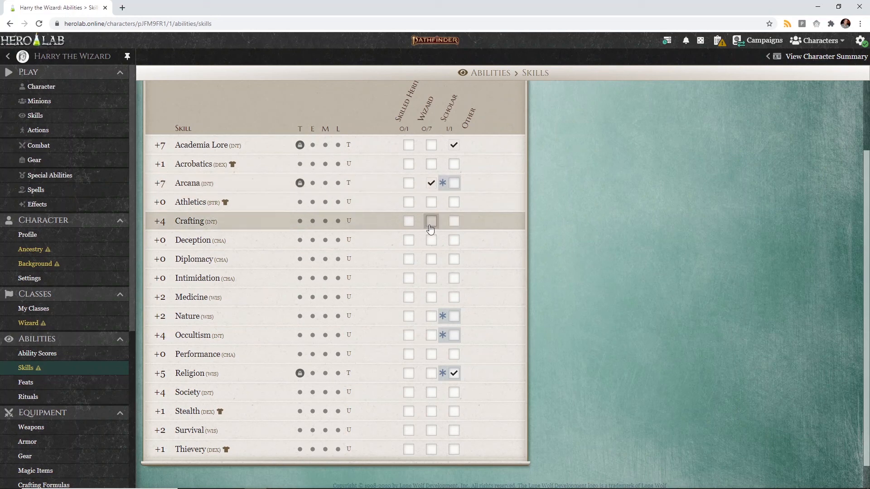
pyautogui.click(431, 221)
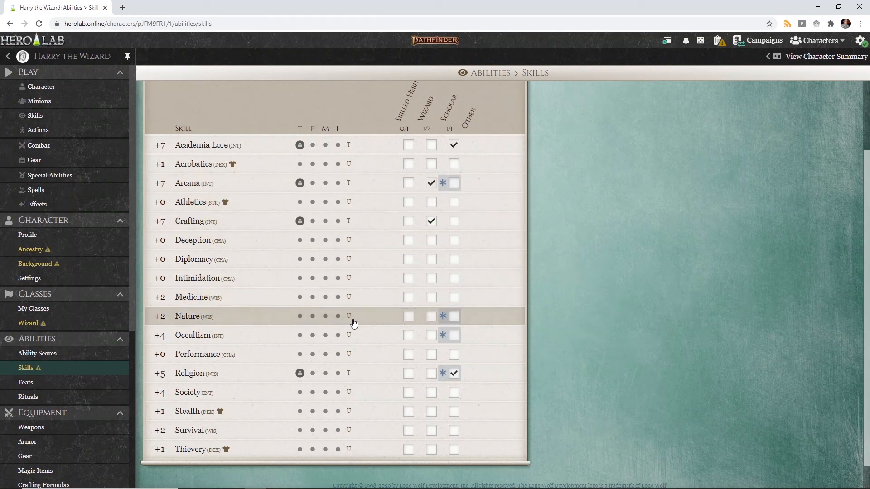
pyautogui.click(431, 335)
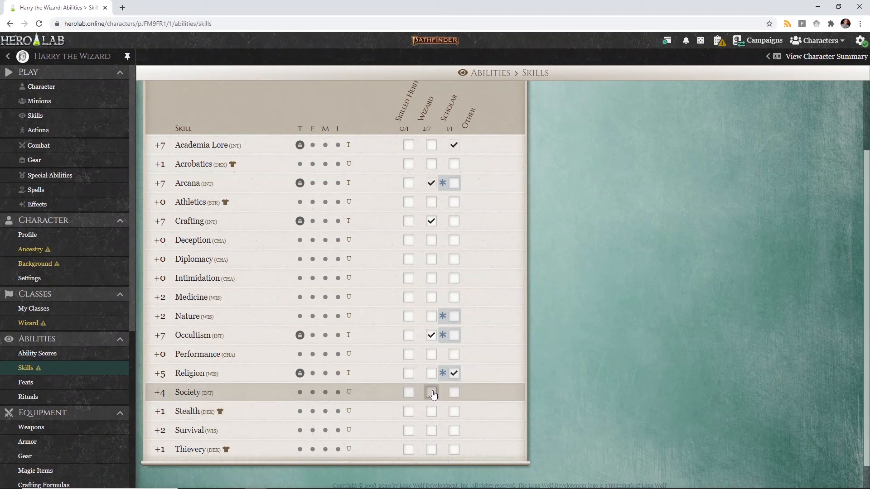
pyautogui.click(429, 396)
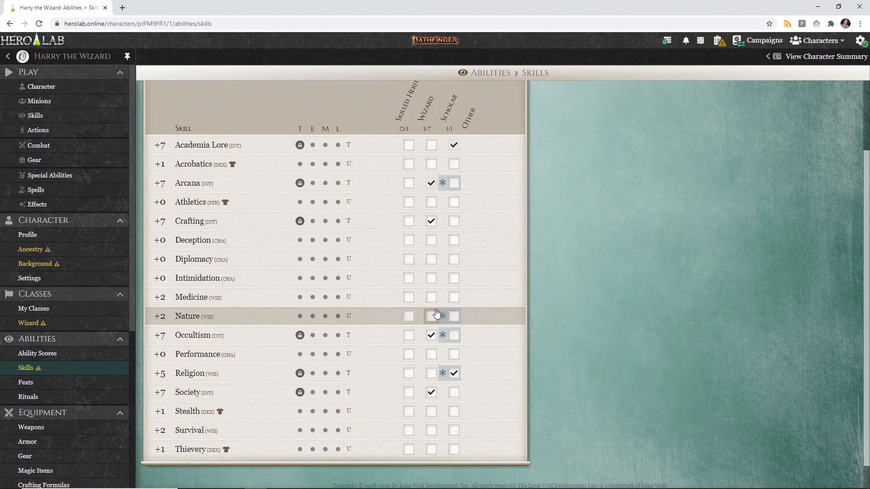
pyautogui.click(431, 335)
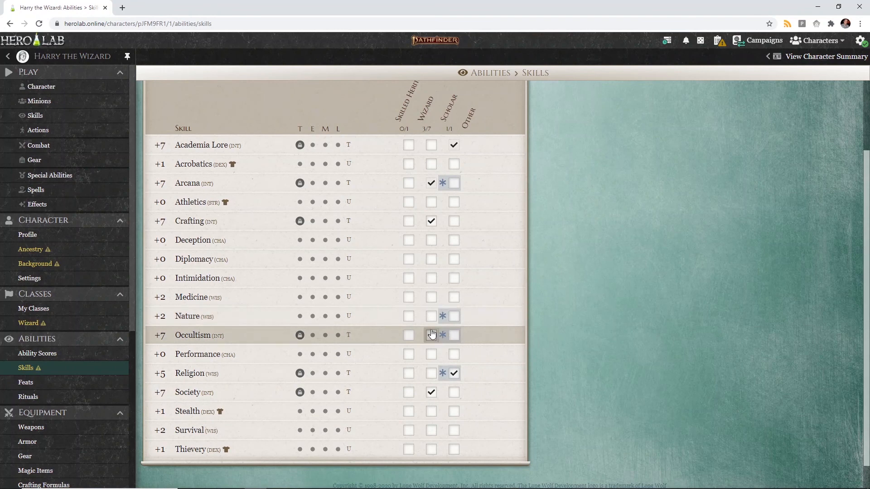
pyautogui.click(432, 335)
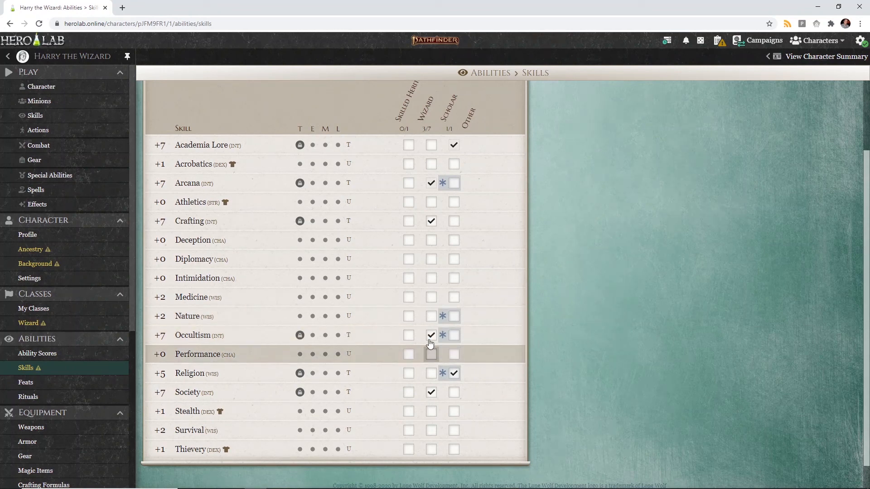
# Train Nature, Acrobatics, Survival and Medicine as Wizard skills, and Diplomacy through Skilled Heritage
pyautogui.click(431, 317)
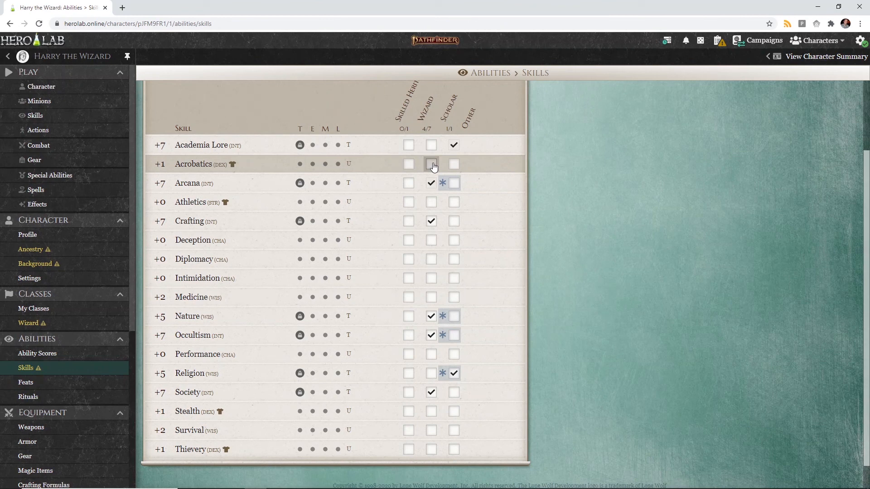
pyautogui.click(433, 165)
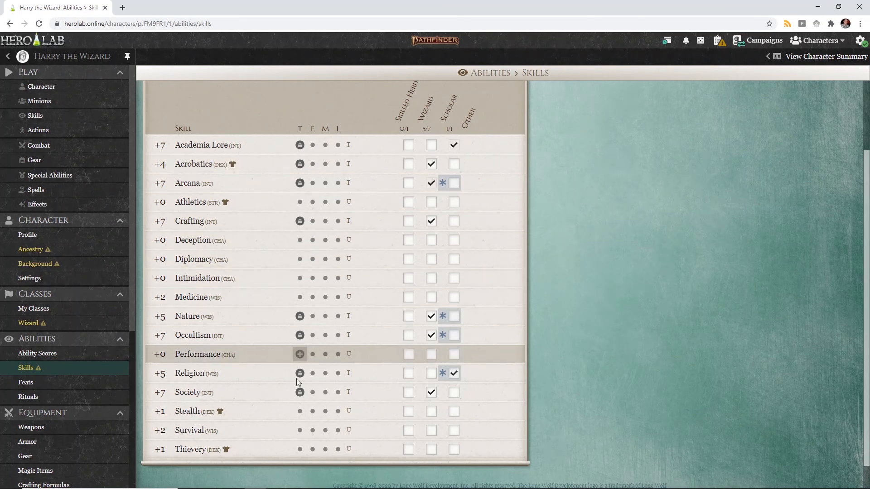
pyautogui.click(431, 432)
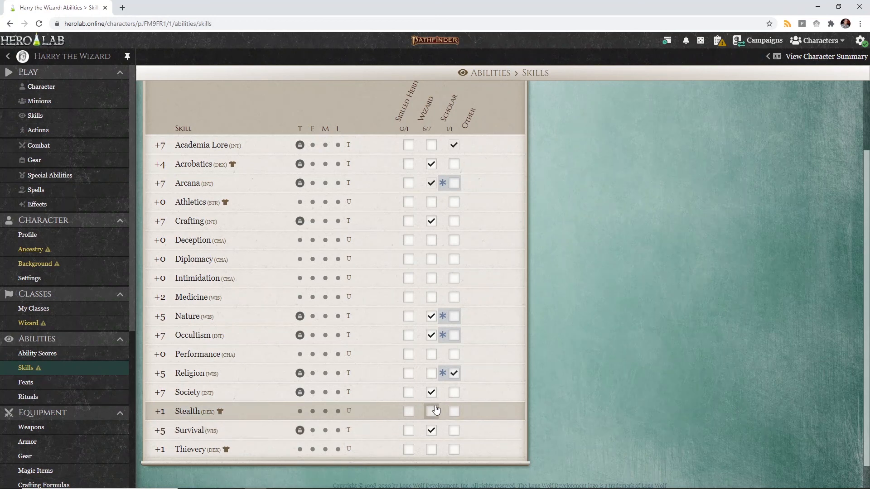
pyautogui.click(436, 299)
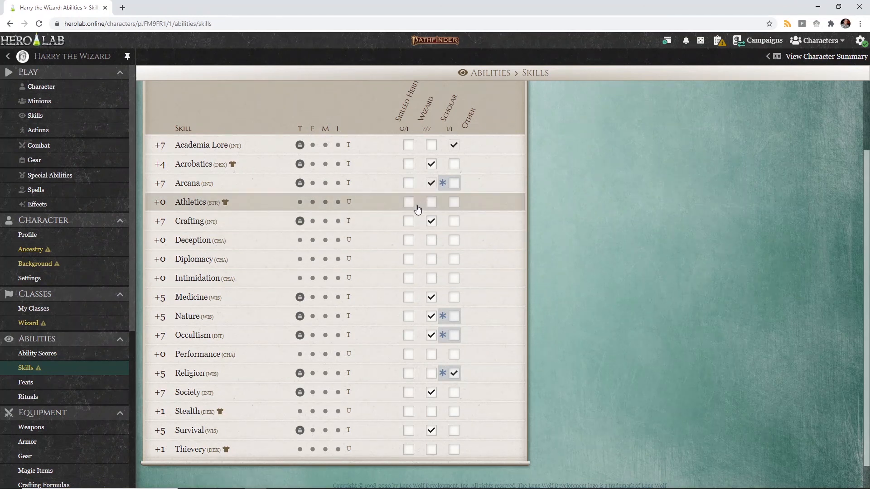
pyautogui.click(409, 260)
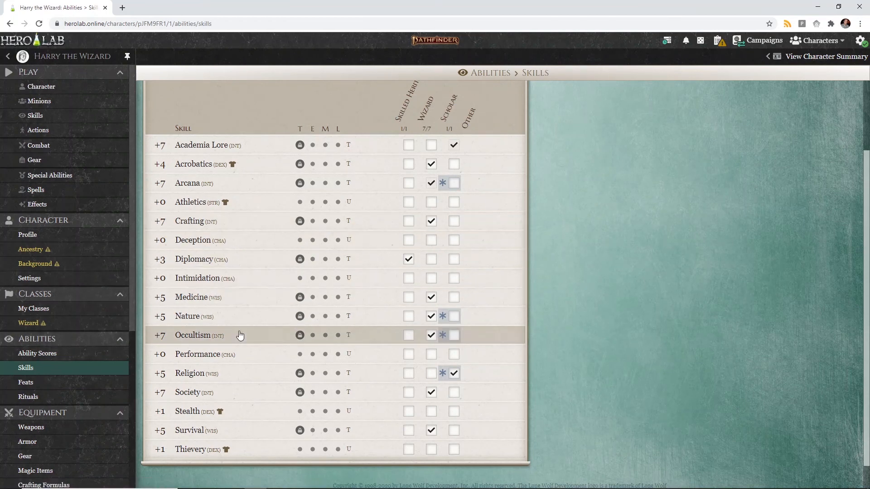
# Return to the ancestry choices and add Reach Spell as the Natural Ambition class feat
pyautogui.click(82, 249)
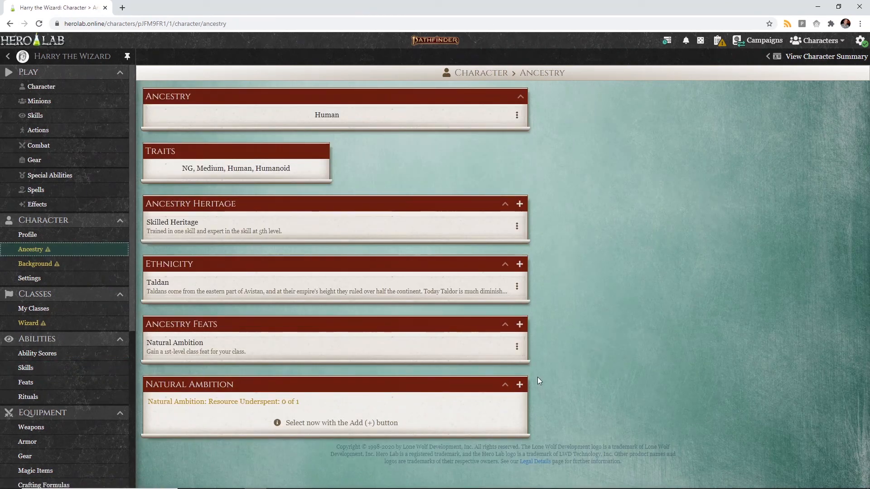
pyautogui.click(519, 386)
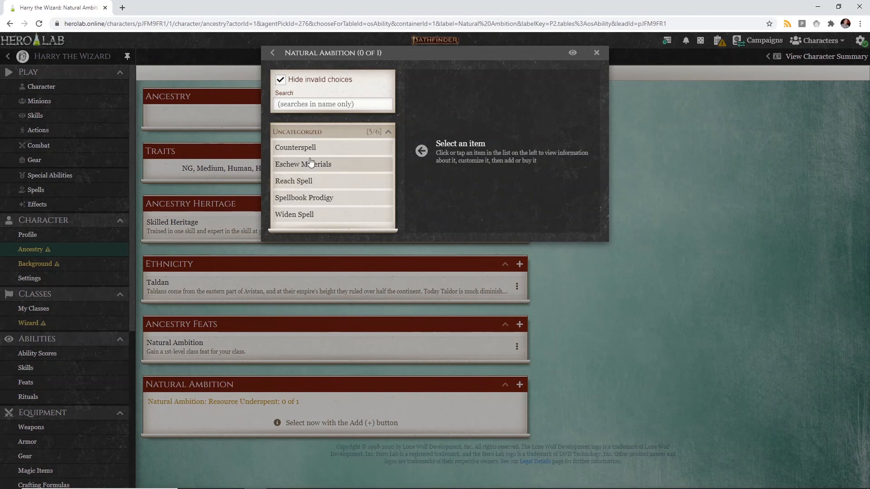
pyautogui.click(297, 182)
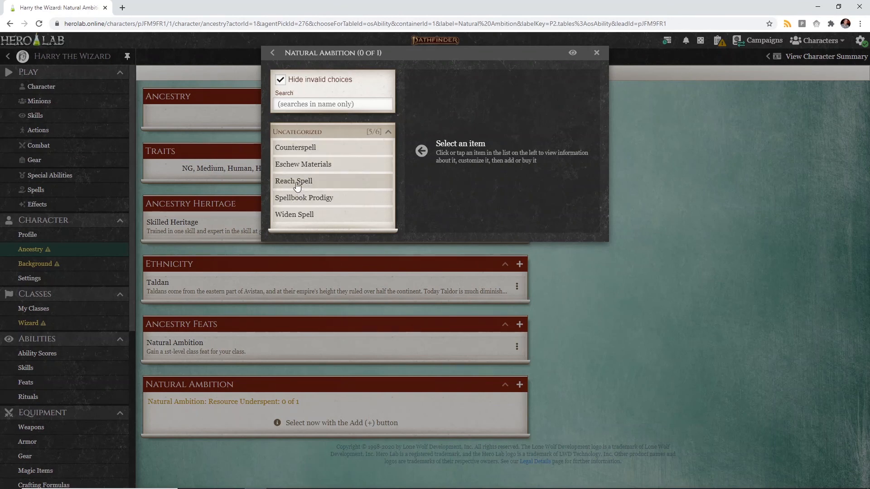
pyautogui.click(562, 80)
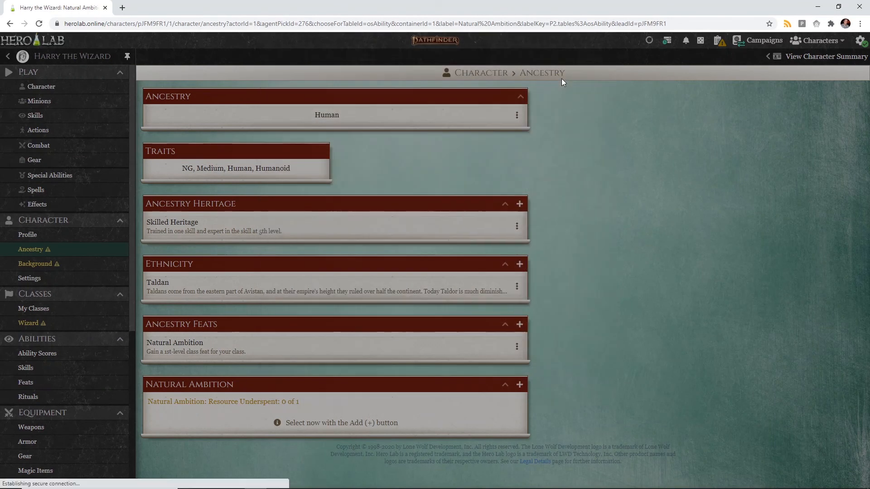
# Open the character's background and add Dwarven and Elven to the languages
pyautogui.click(81, 271)
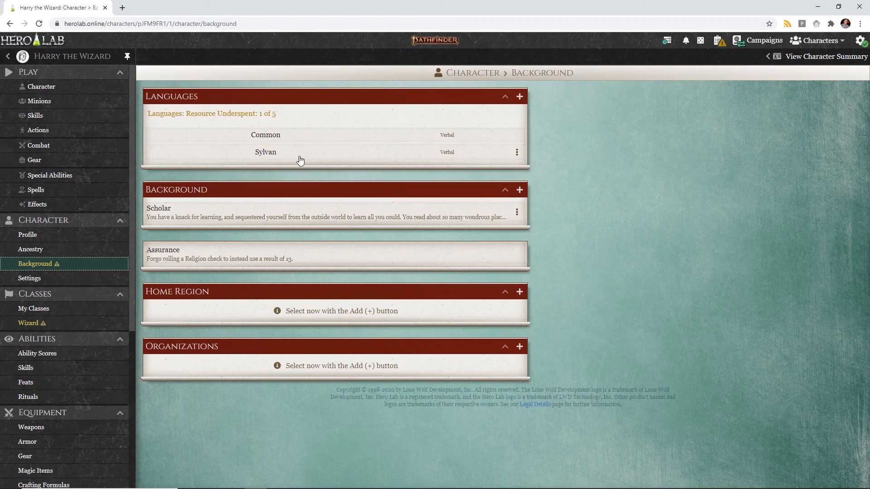
pyautogui.click(520, 97)
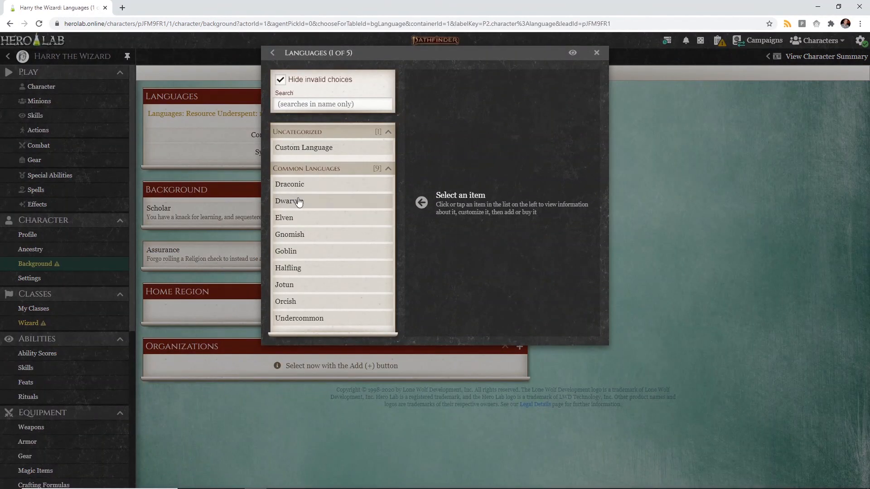
pyautogui.click(346, 195)
pyautogui.click(466, 82)
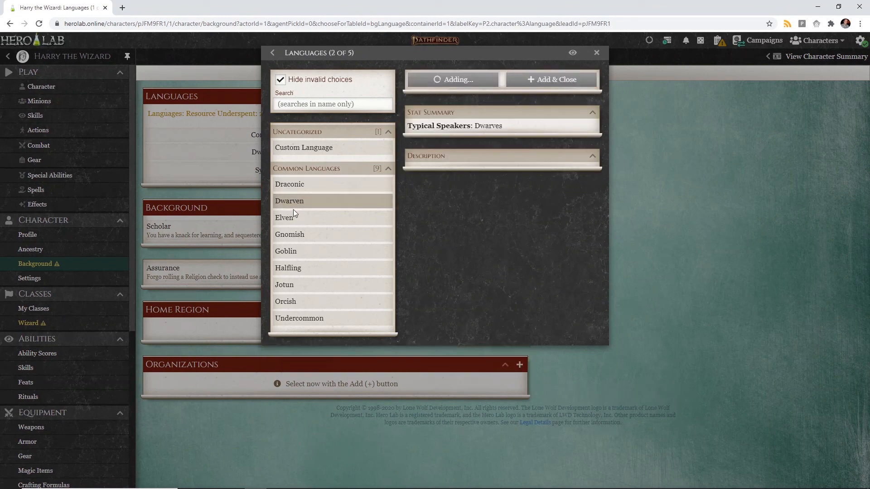
pyautogui.click(295, 202)
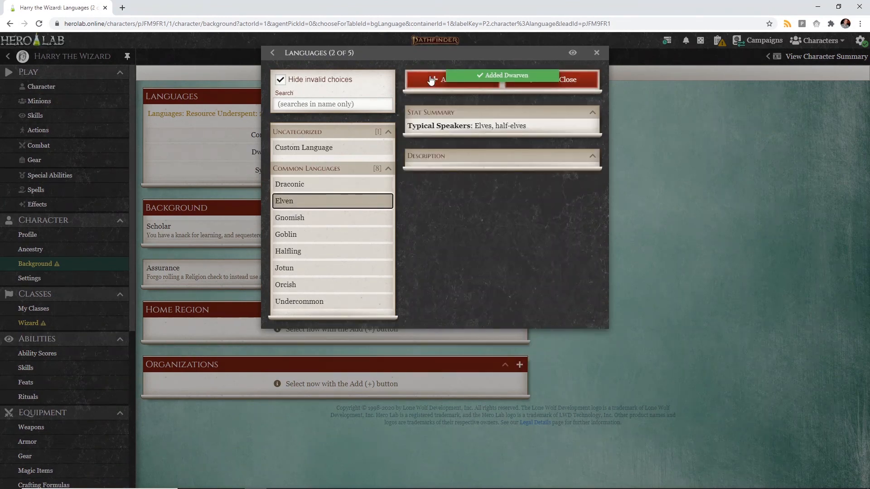
pyautogui.click(433, 81)
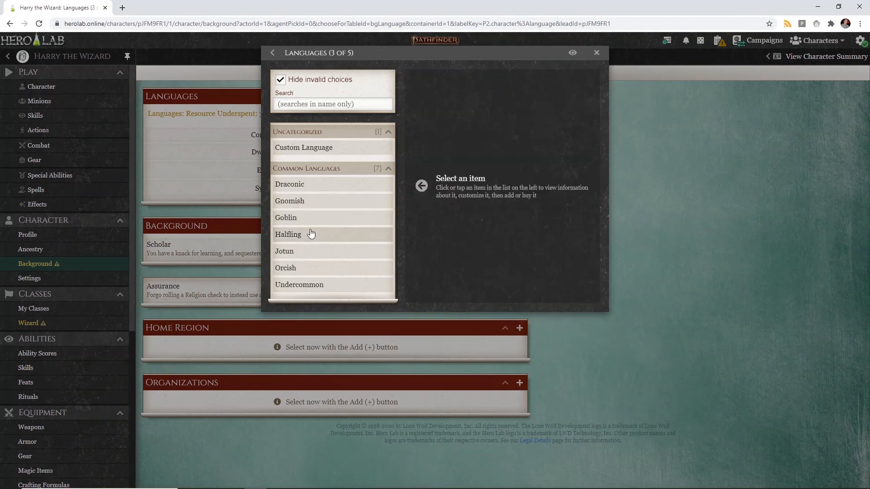
# Add Goblin and Draconic to the character's languages to fill the remaining choices
pyautogui.click(301, 219)
pyautogui.click(426, 80)
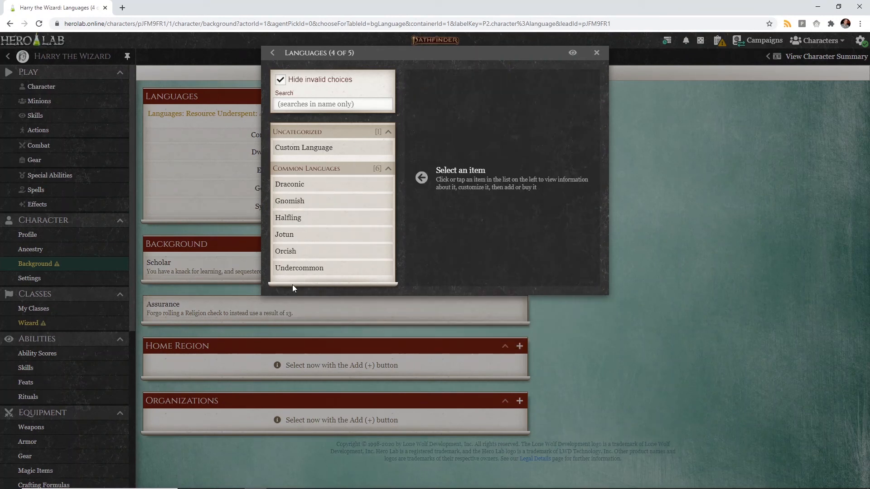
pyautogui.click(304, 272)
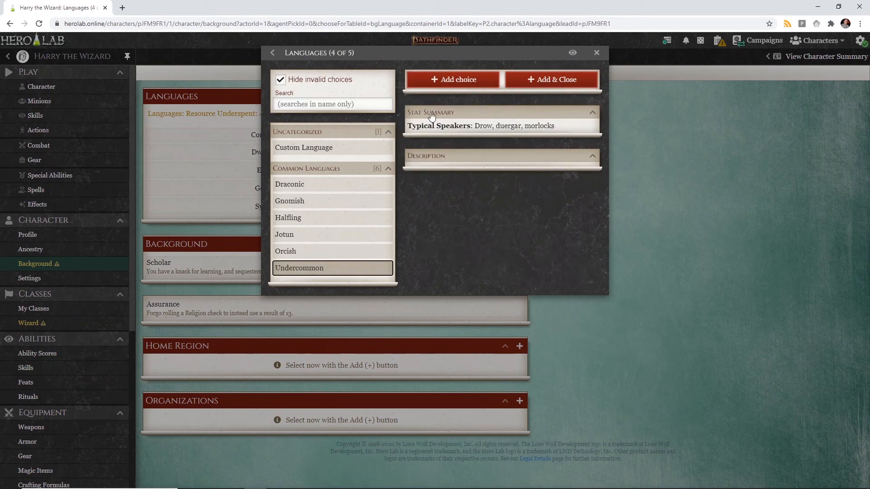
pyautogui.click(288, 186)
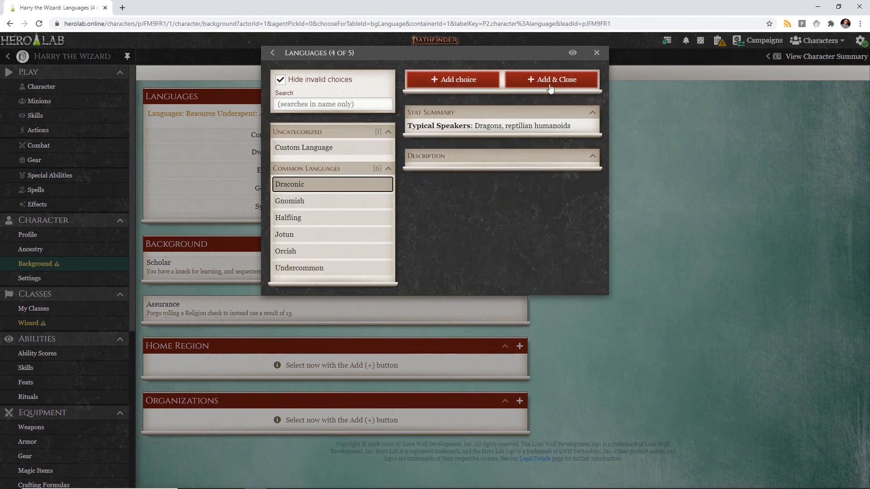
pyautogui.click(573, 79)
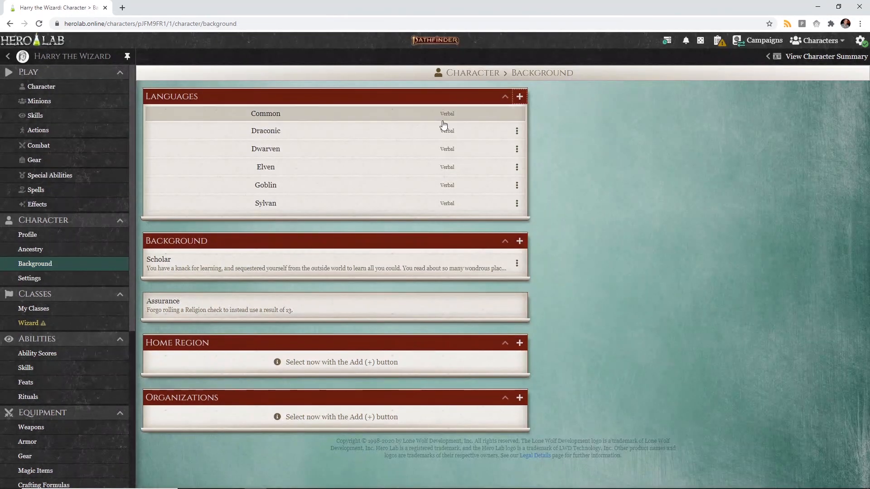
# Review the Master Abilities and arcane spellcasting sections of the Wizard class
pyautogui.click(51, 328)
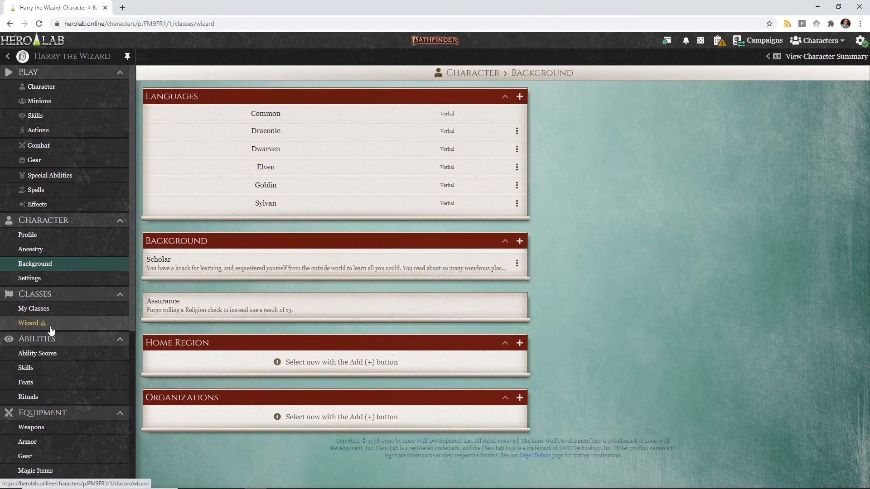
pyautogui.scroll(-7, 443, 279)
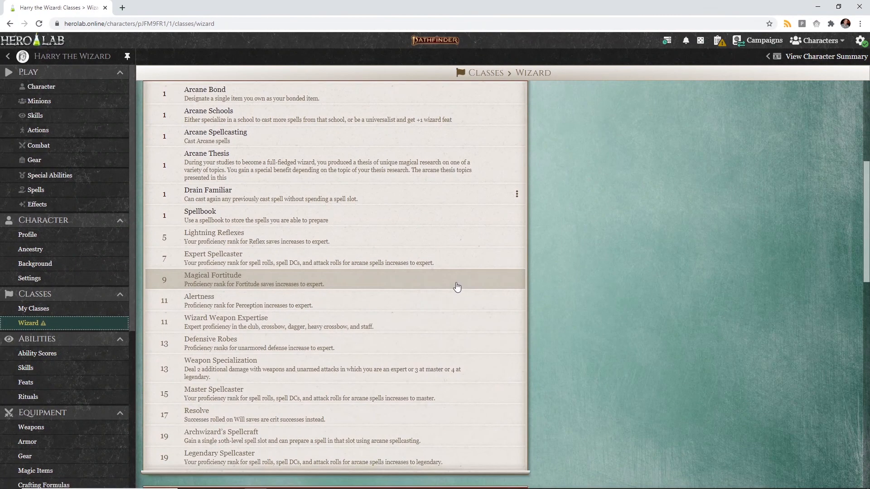
pyautogui.scroll(-10, 457, 287)
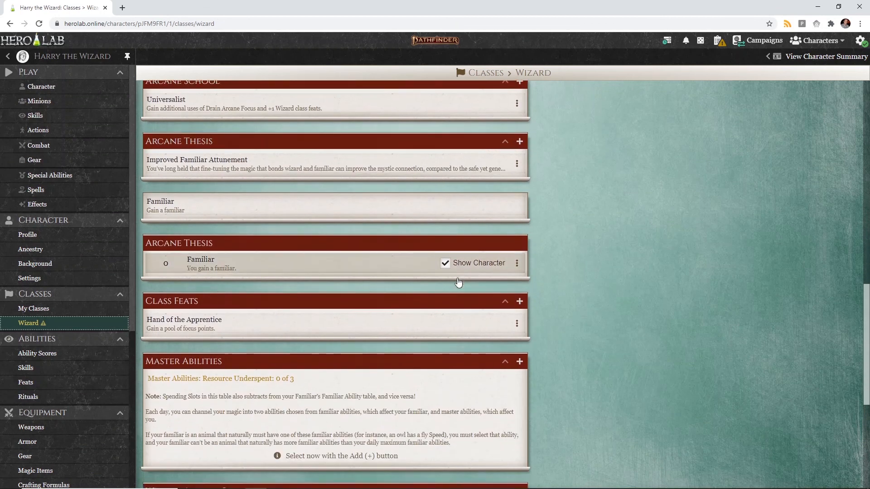
pyautogui.scroll(-1, 459, 283)
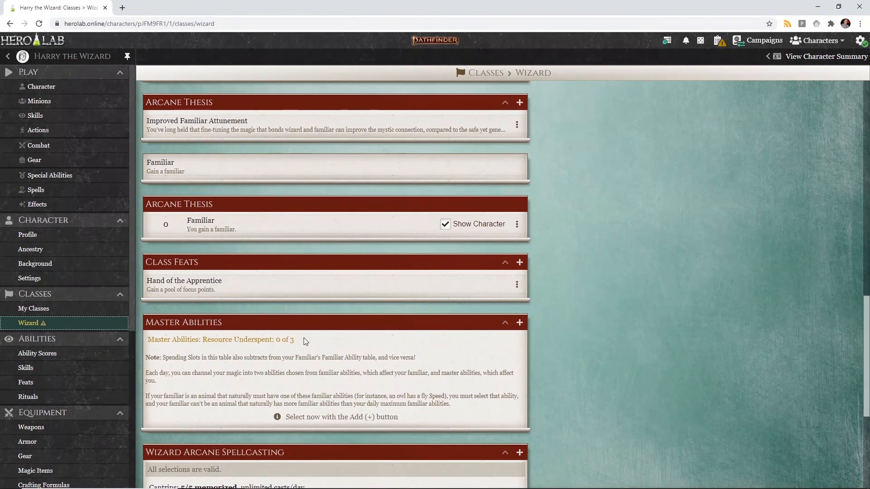
pyautogui.scroll(-4, 338, 336)
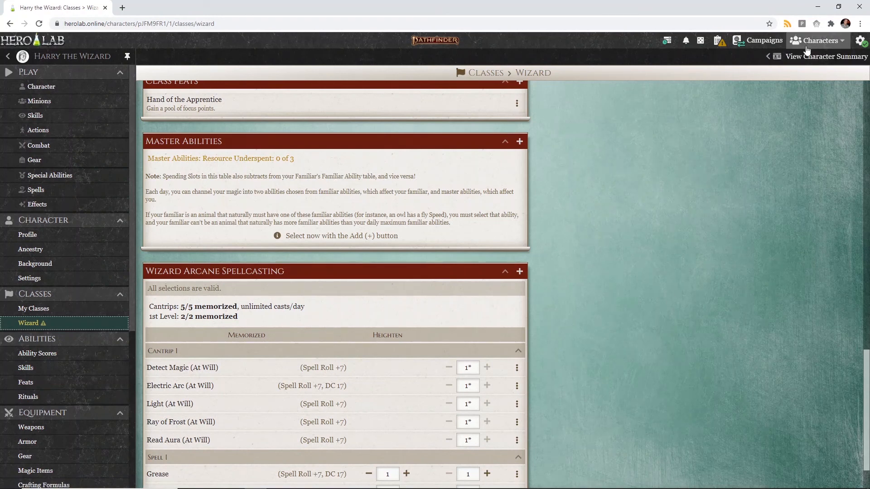
# Switch to the familiar's character sheet and set its hero name to The Owl in that Movie
pyautogui.click(829, 43)
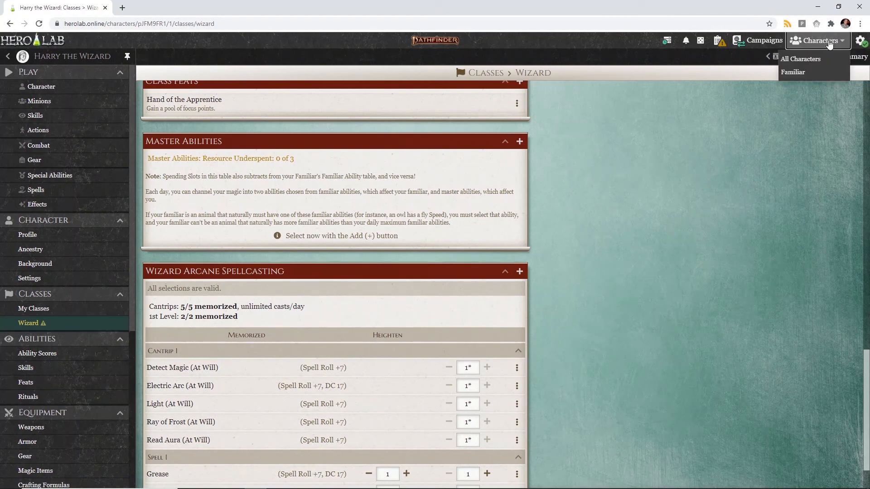
pyautogui.click(816, 74)
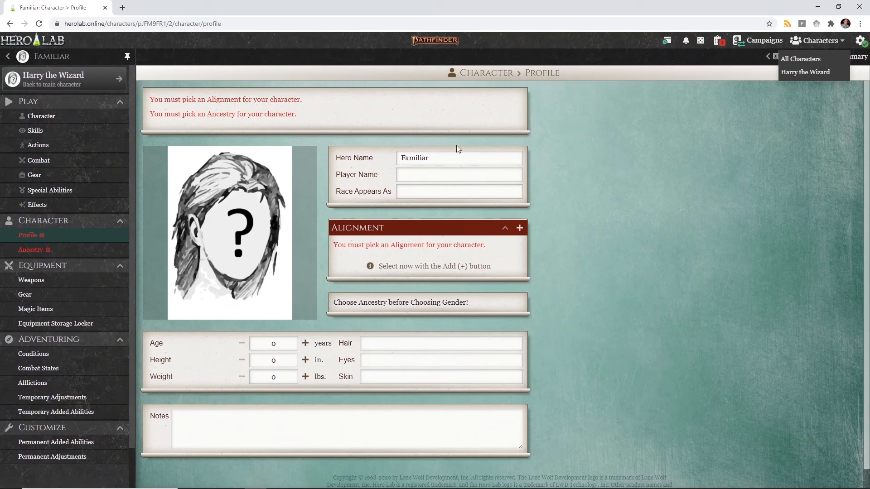
pyautogui.click(460, 156)
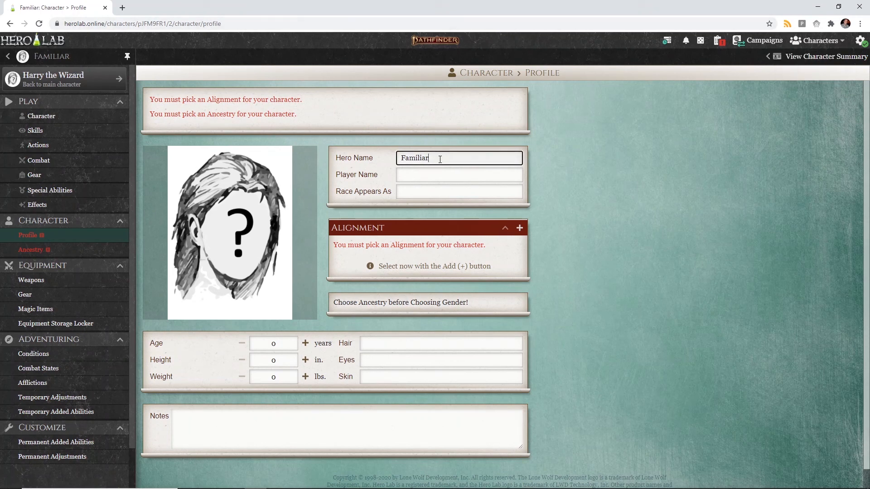
pyautogui.doubleClick(444, 158)
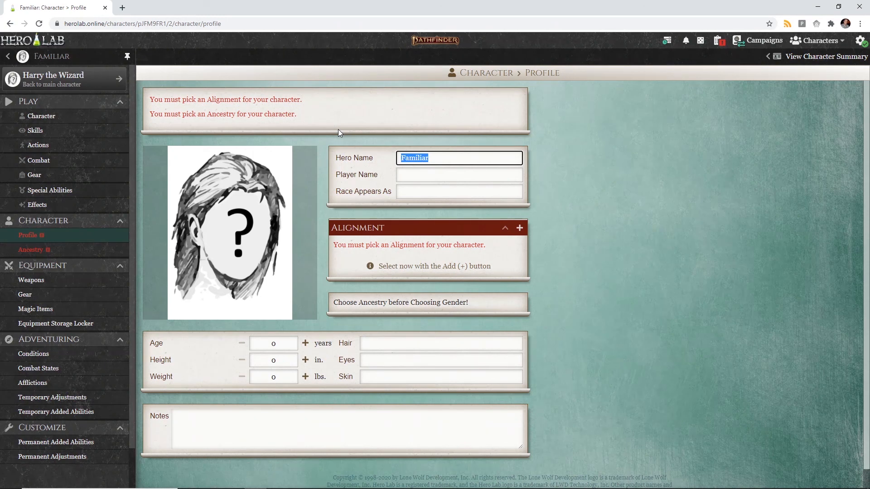
pyautogui.write('The Owl in the')
pyautogui.press('BackSpace')
pyautogui.press('BackSpace')
pyautogui.write('hat Movie')
pyautogui.click(446, 177)
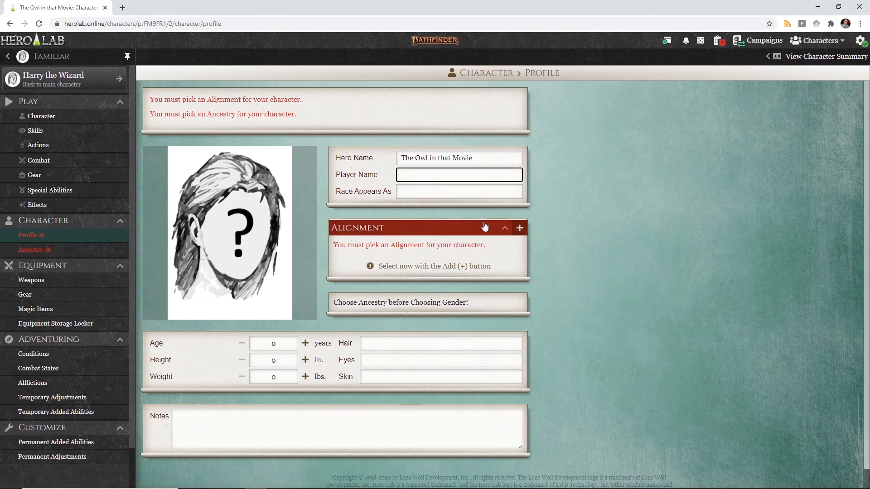
# Choose Neutral as the familiar's alignment
pyautogui.click(520, 228)
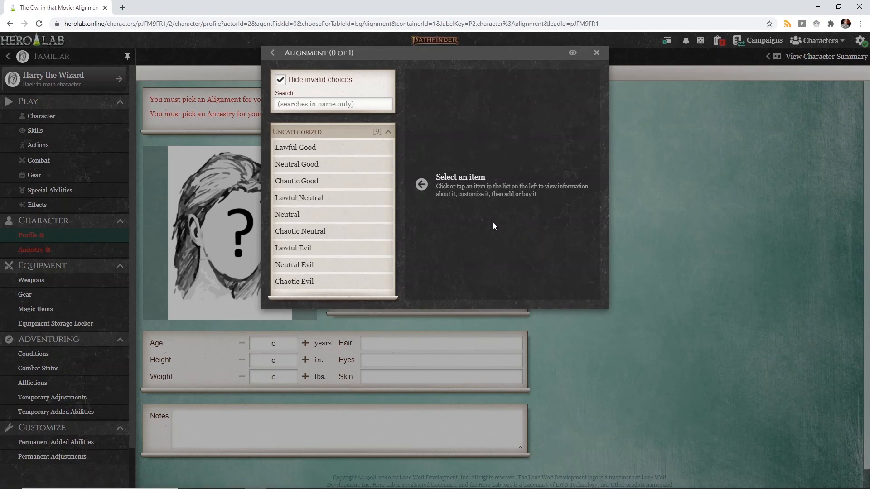
pyautogui.click(343, 215)
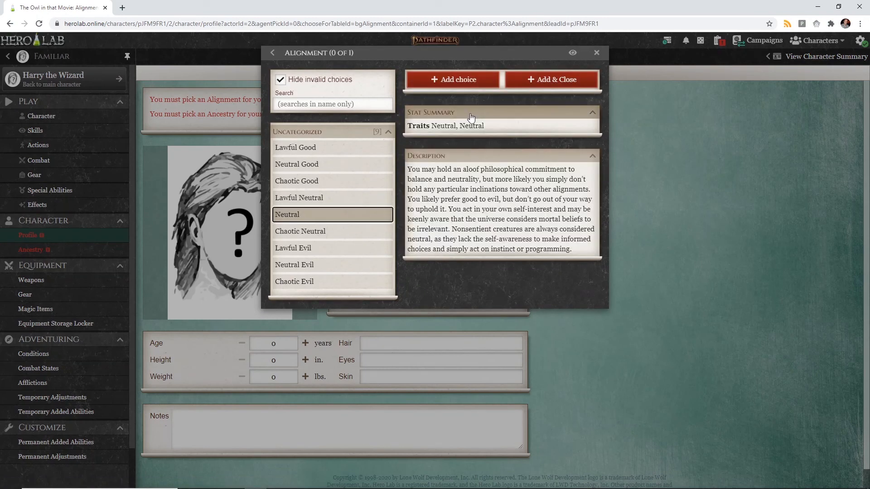
pyautogui.click(549, 80)
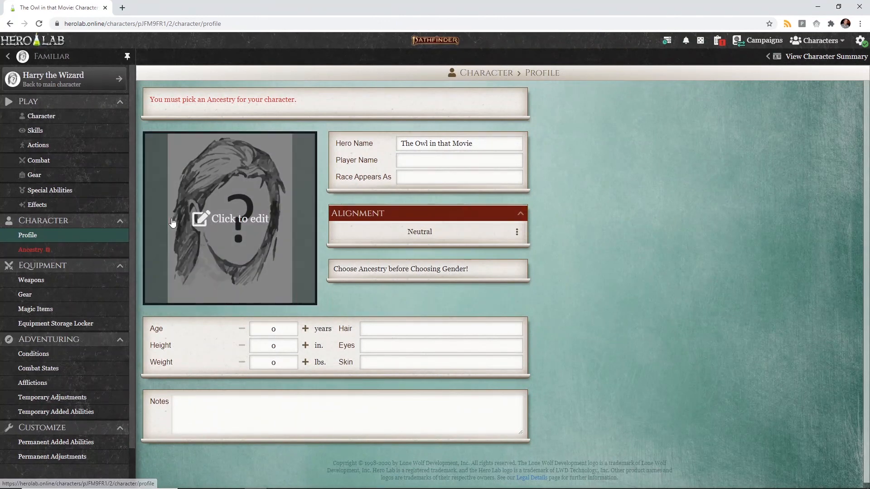
# Open the familiar's ancestry choices and examine the requirements of the invalid options Faerie Dragon, Imp, Leshy and Spellslime
pyautogui.click(49, 255)
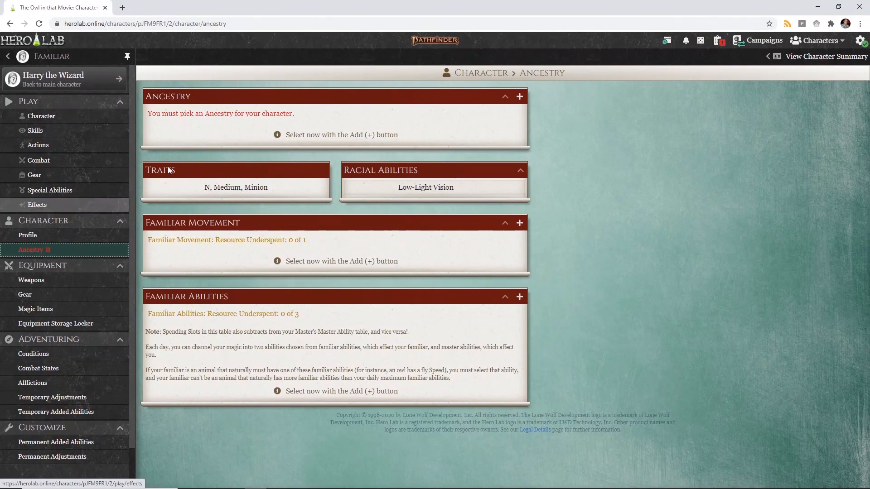
pyautogui.click(520, 97)
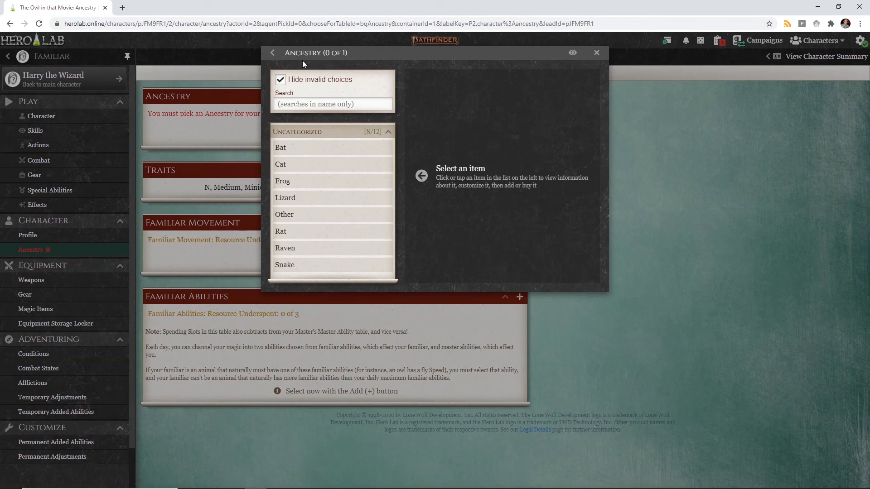
pyautogui.click(317, 80)
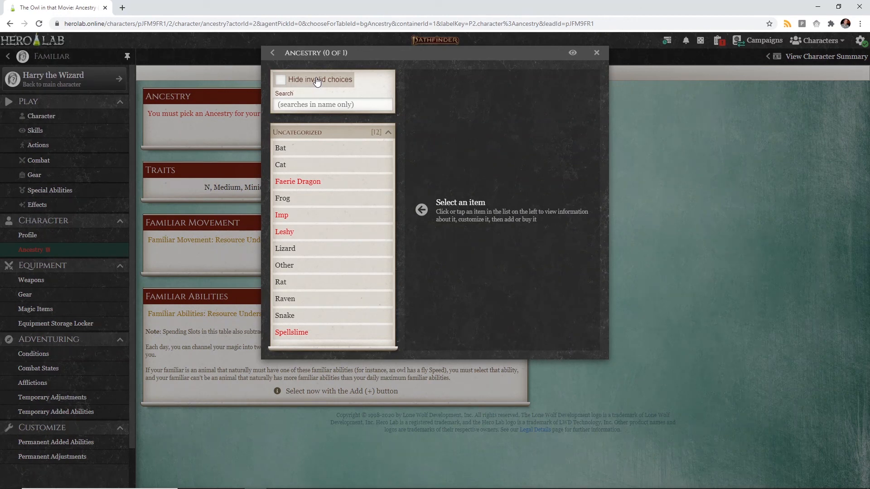
pyautogui.click(325, 186)
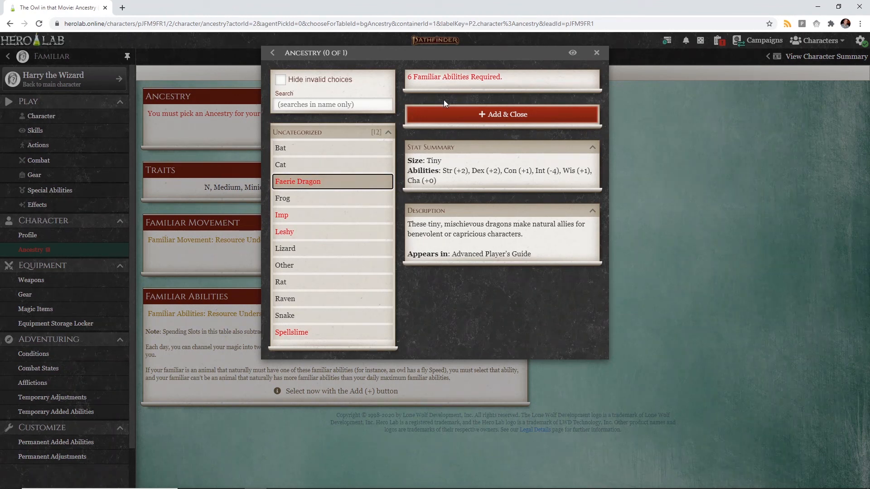
pyautogui.click(316, 216)
pyautogui.click(300, 238)
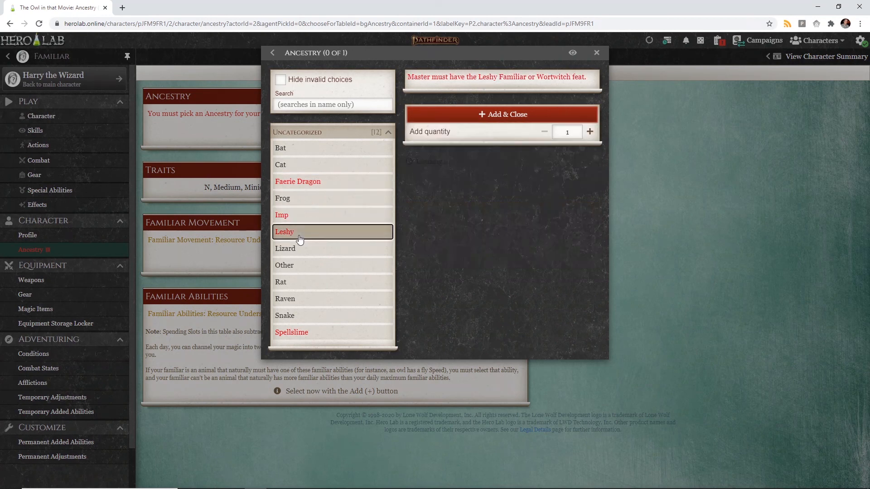
pyautogui.click(313, 335)
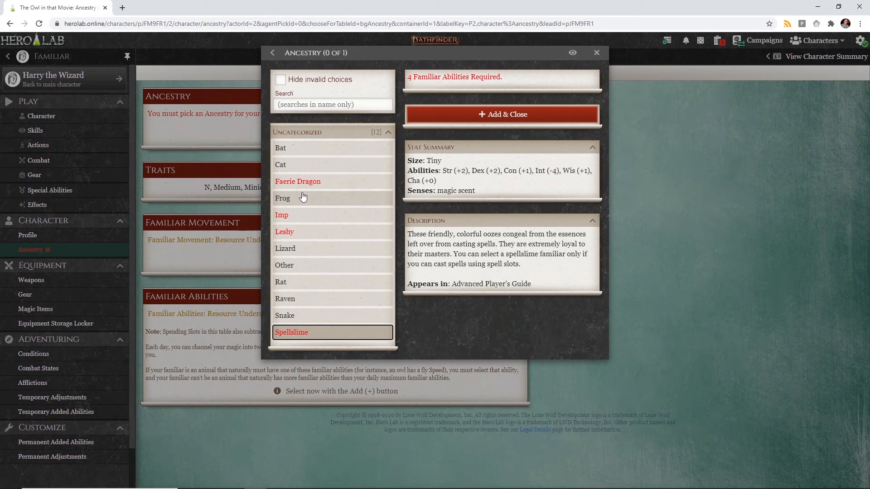
pyautogui.click(282, 80)
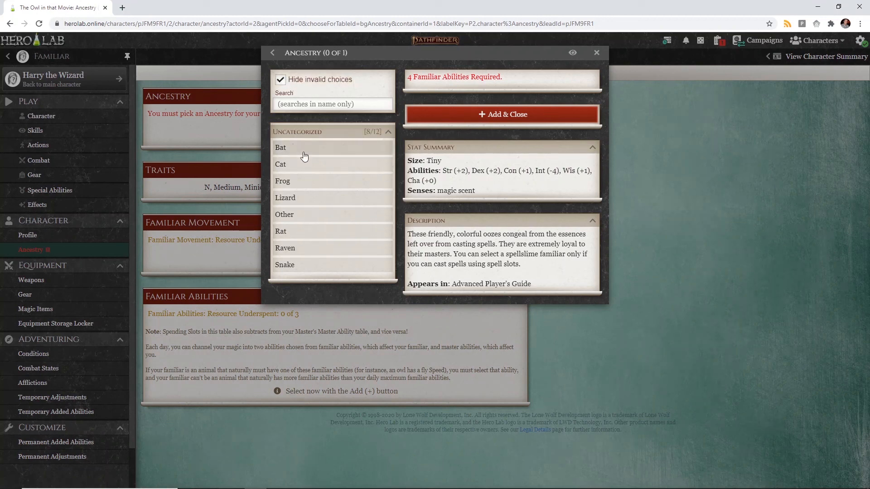
# Compare the Raven and Other options and add Raven as the familiar's ancestry
pyautogui.click(330, 251)
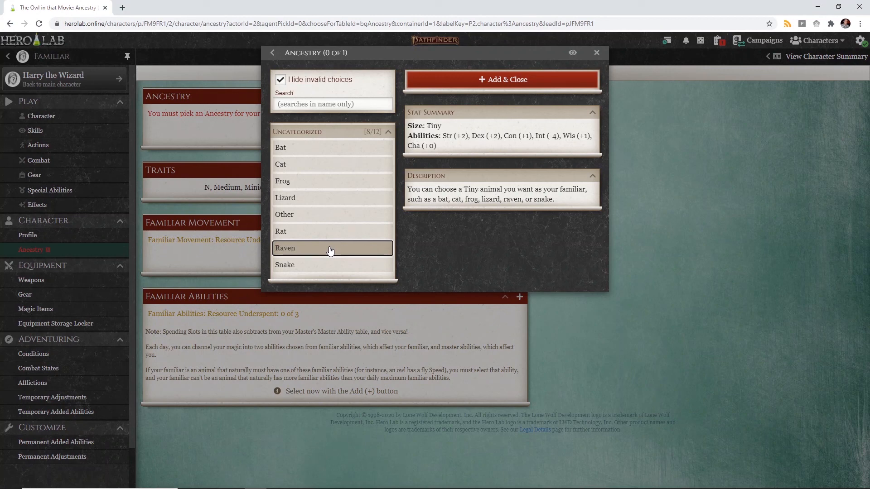
pyautogui.click(301, 222)
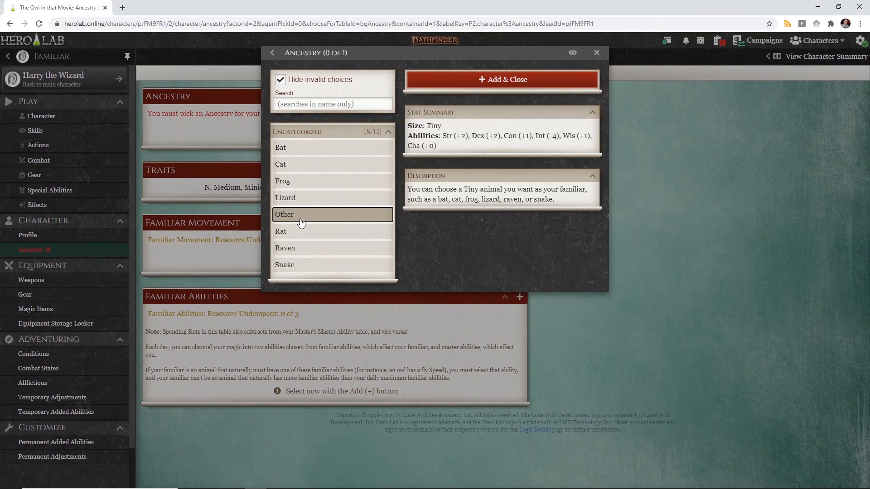
pyautogui.click(326, 253)
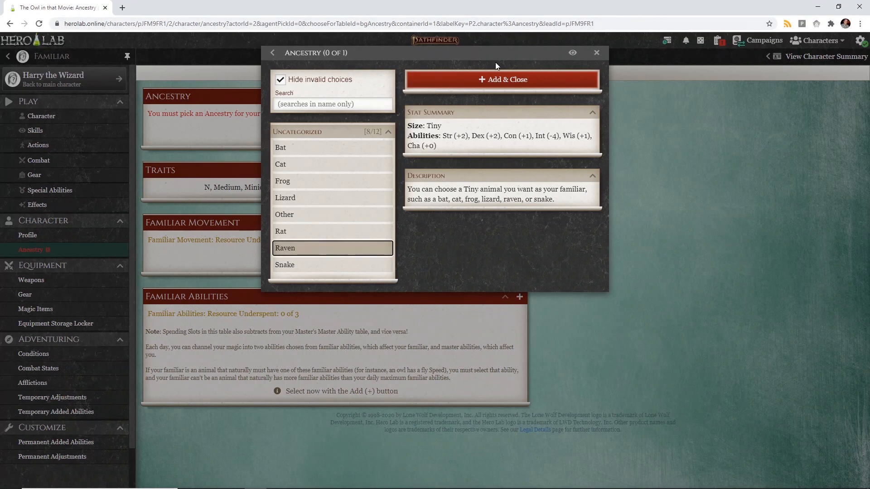
pyautogui.click(501, 82)
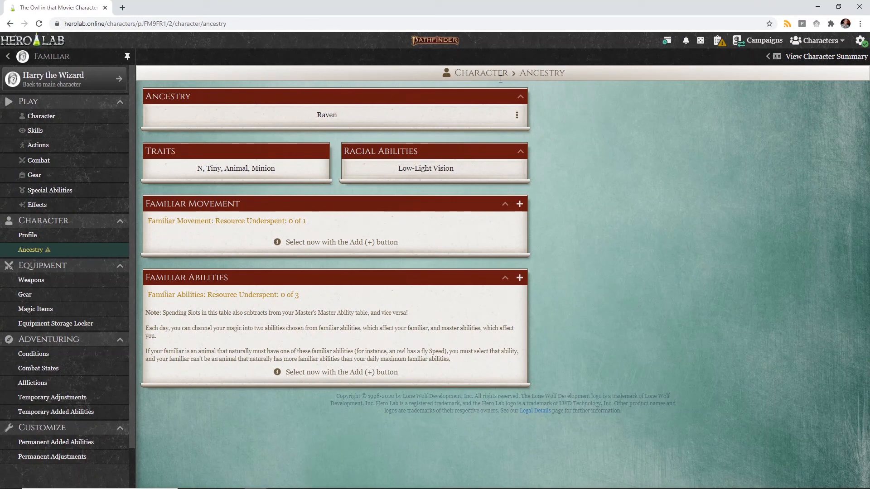
# Add Land Speed as the familiar's movement ability
pyautogui.click(519, 204)
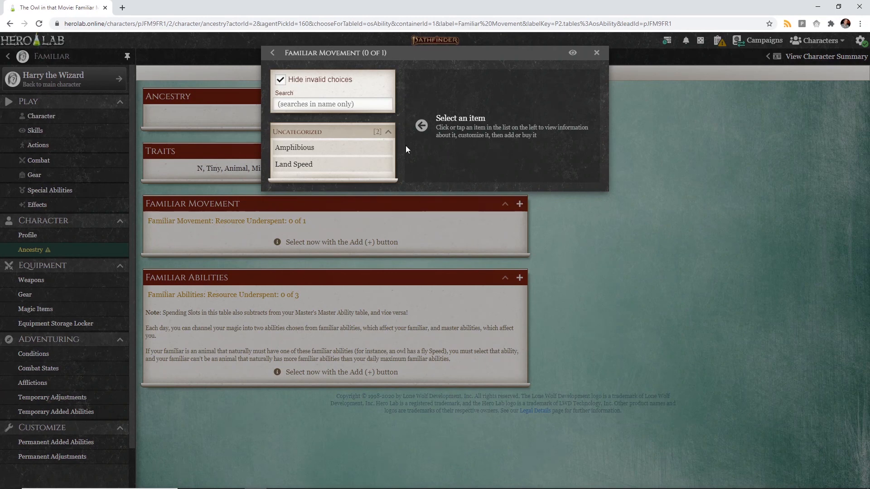
pyautogui.click(298, 79)
pyautogui.click(298, 79)
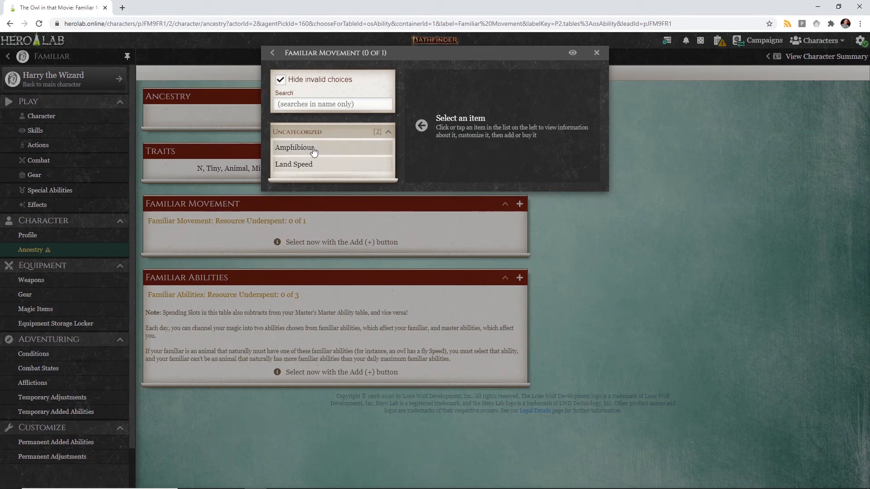
pyautogui.click(301, 164)
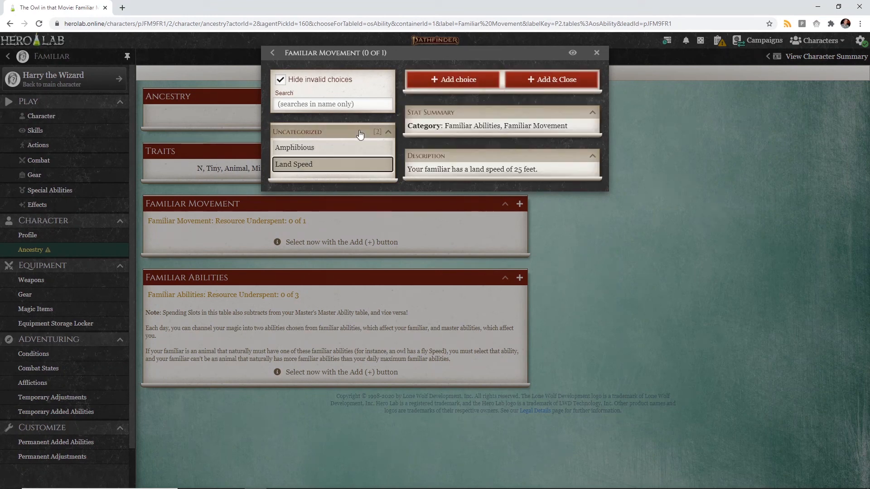
pyautogui.click(543, 81)
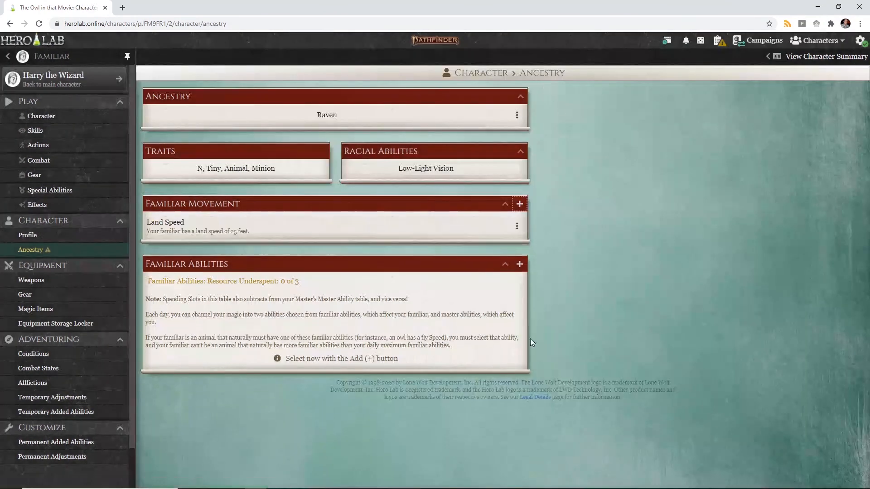
# Add Flier to the familiar's abilities, keeping the ability choices open
pyautogui.click(518, 265)
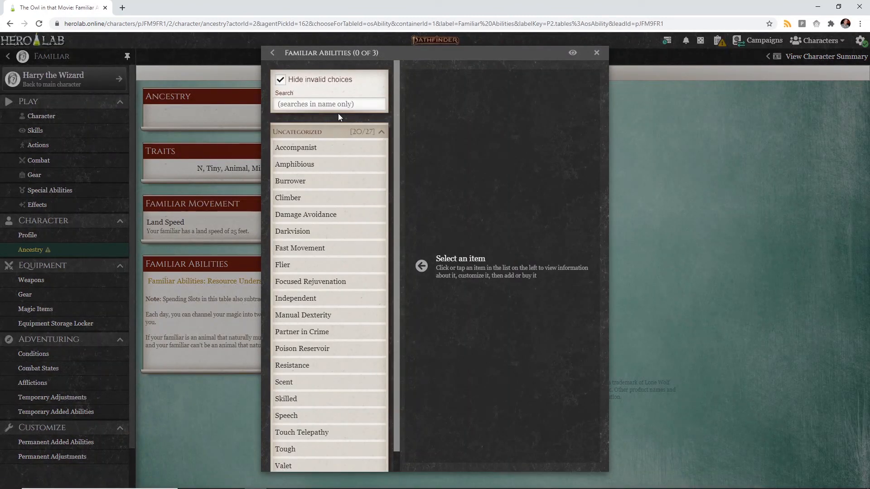
pyautogui.click(306, 267)
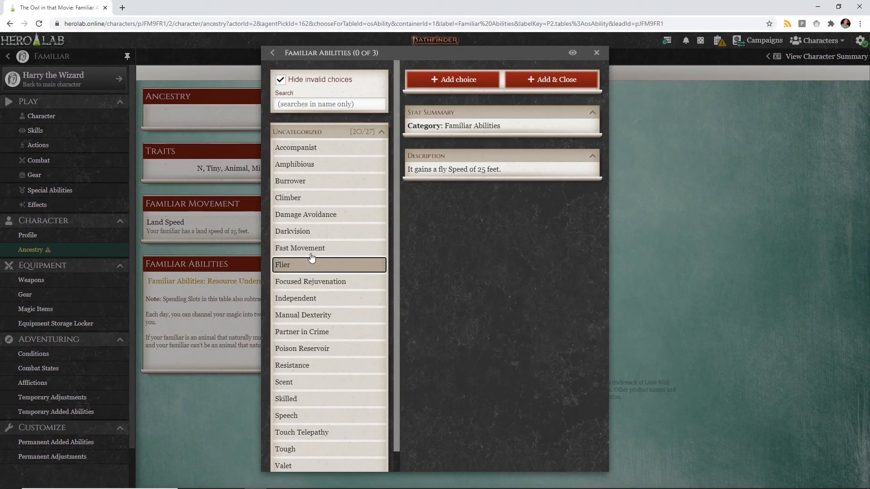
pyautogui.click(458, 78)
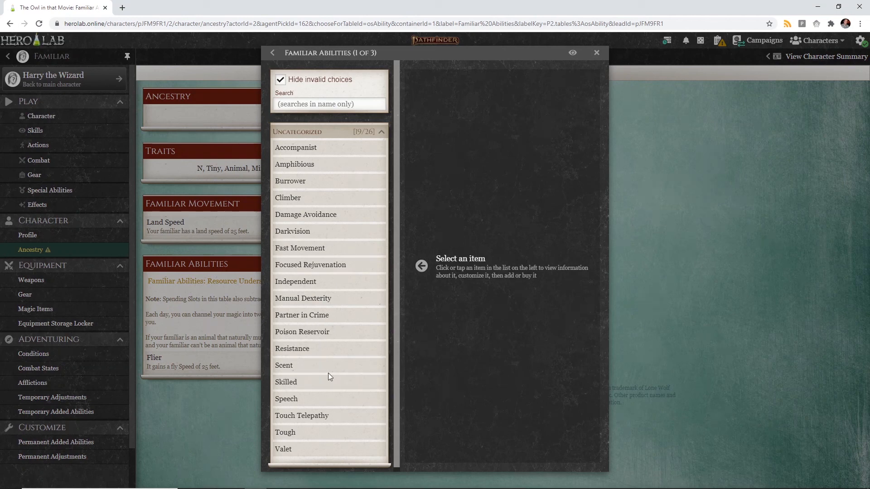
# Check the Independent ability, add Fast Movement to the familiar's abilities and set its speed to increase to Fly Speed
pyautogui.click(337, 283)
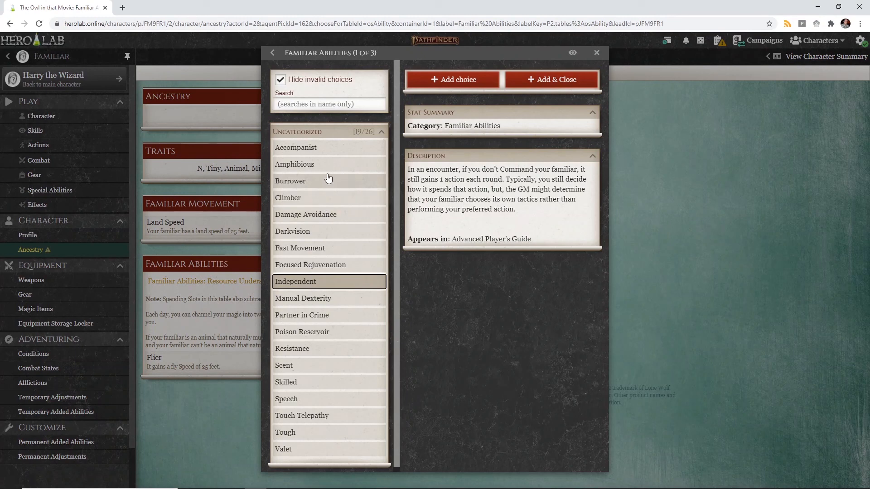
pyautogui.click(326, 250)
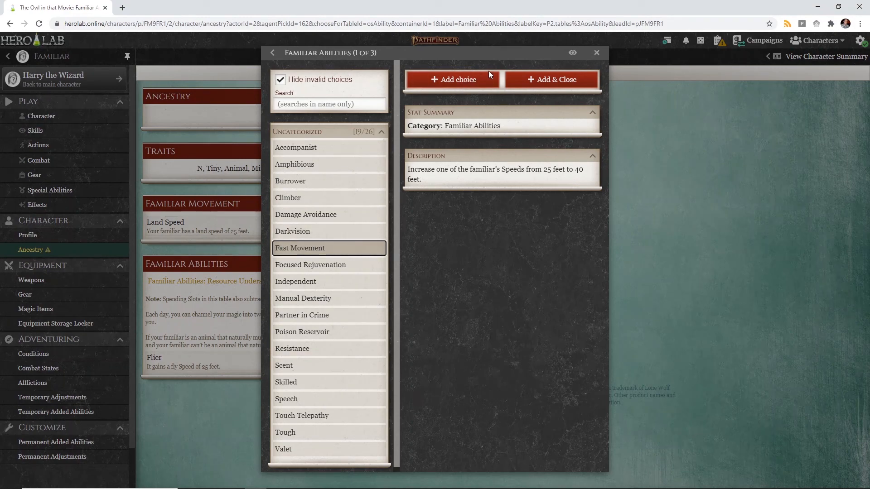
pyautogui.click(573, 82)
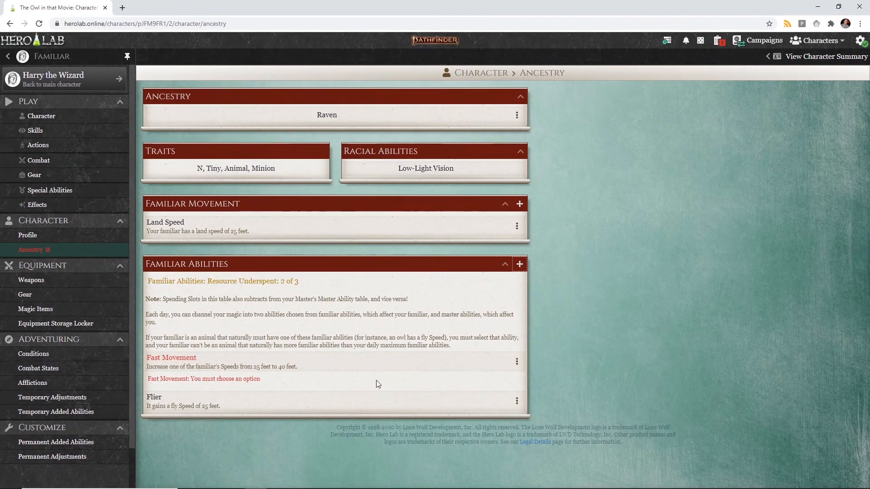
pyautogui.click(357, 362)
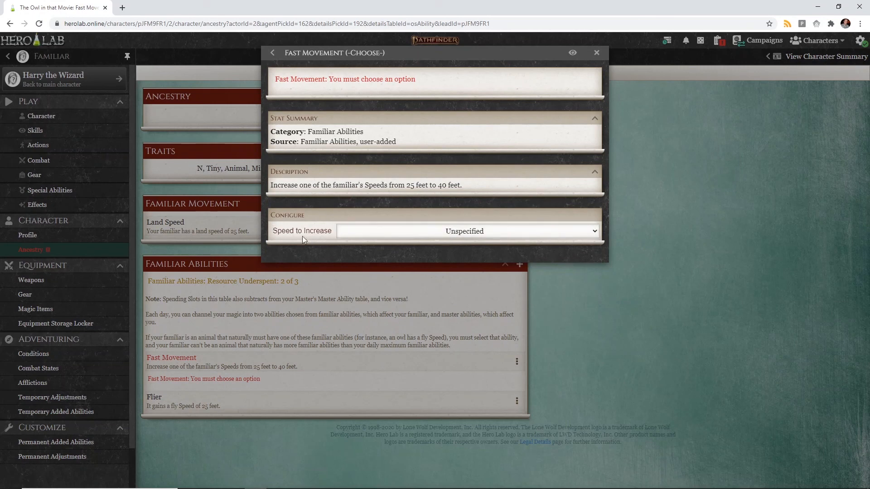
pyautogui.click(395, 231)
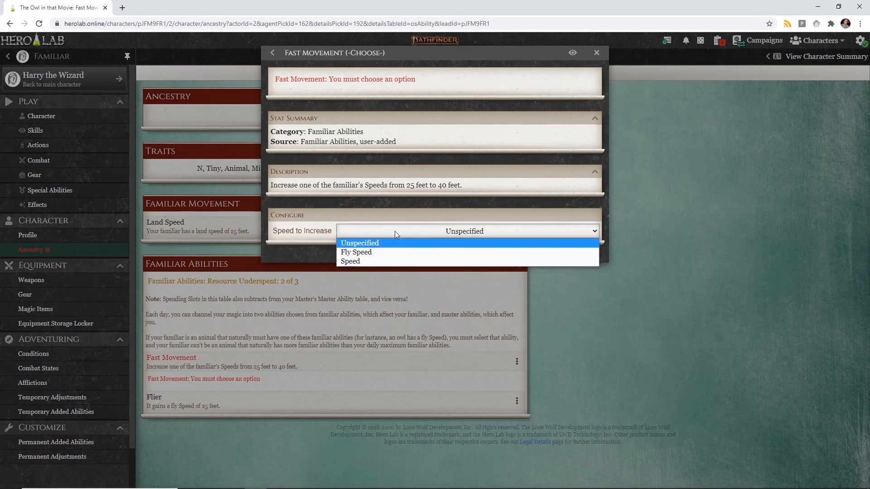
pyautogui.click(365, 256)
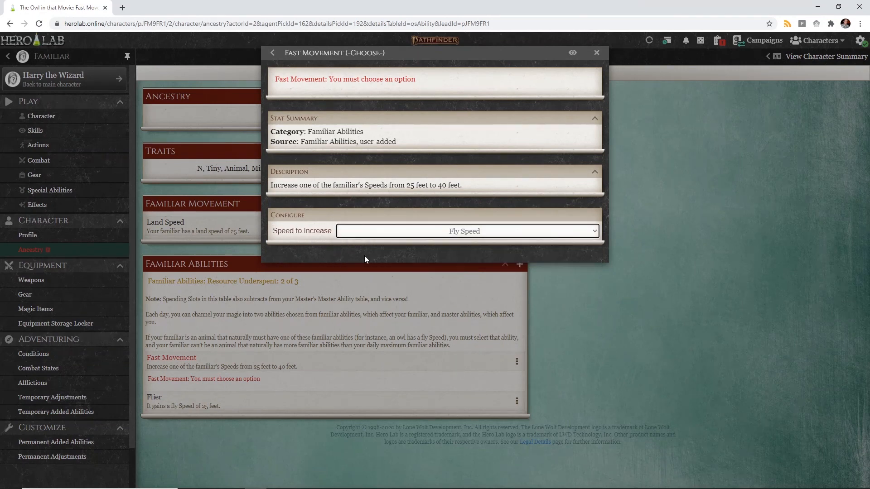
pyautogui.click(592, 50)
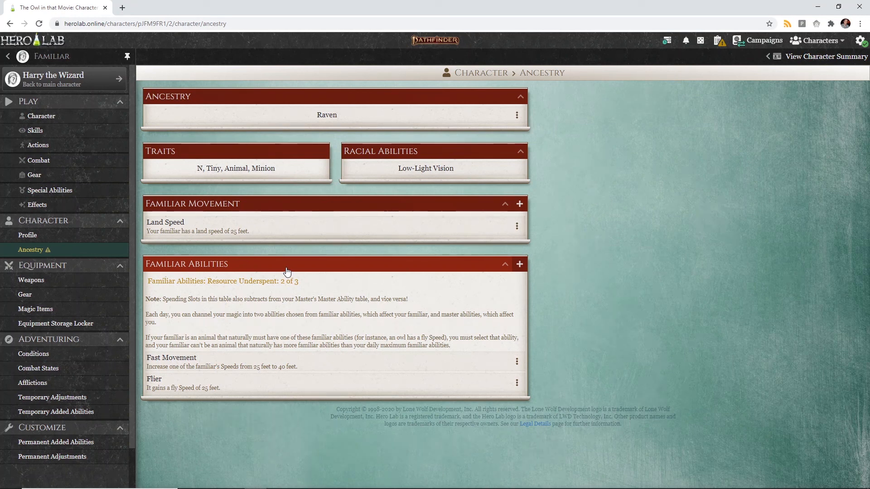
# Return to the main character's Wizard class and add Cantrip Connection as a master ability
pyautogui.click(76, 82)
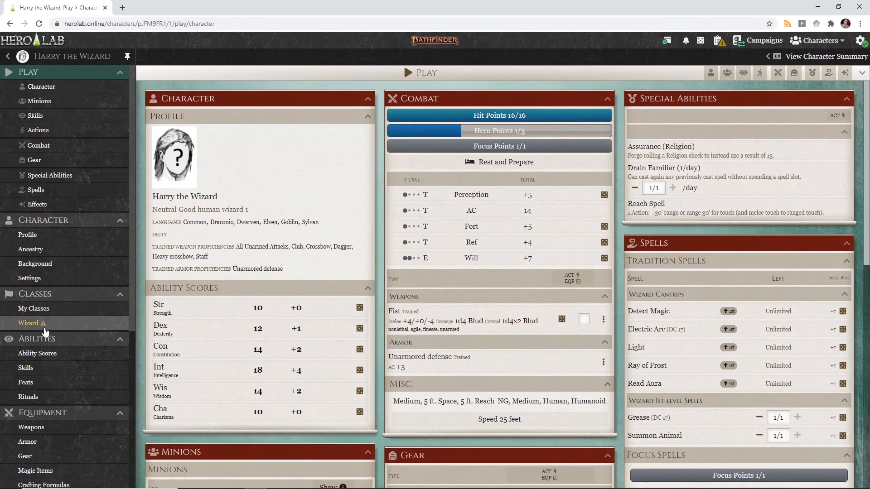
pyautogui.click(45, 325)
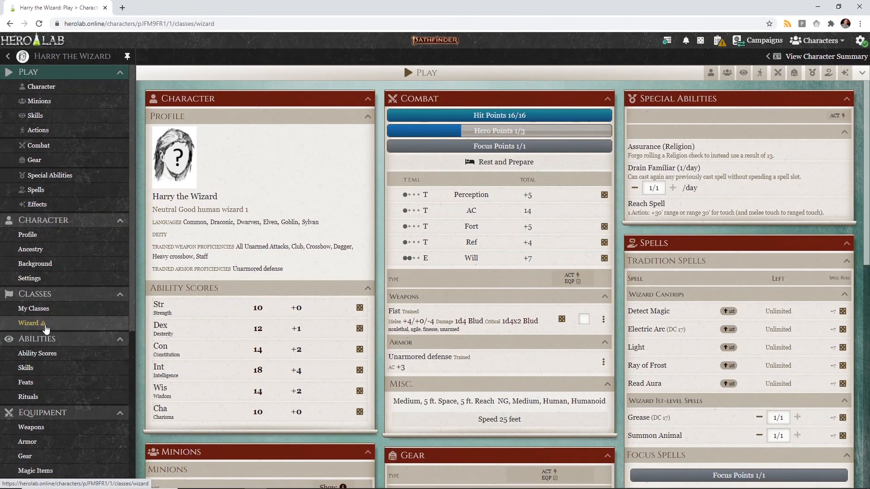
pyautogui.scroll(-15, 183, 323)
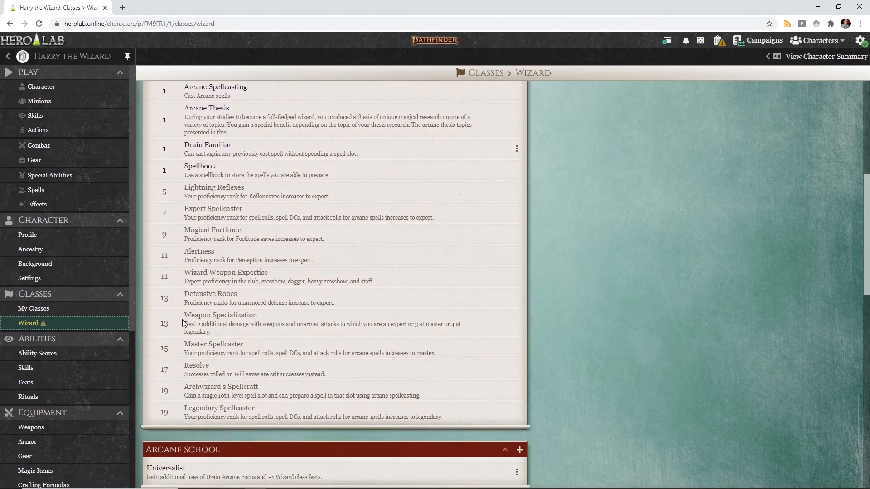
pyautogui.scroll(-4, 183, 323)
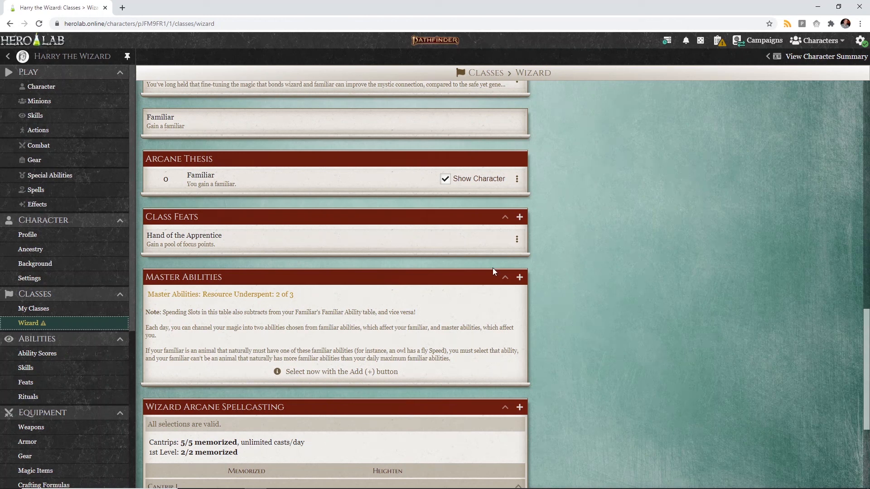
pyautogui.click(520, 278)
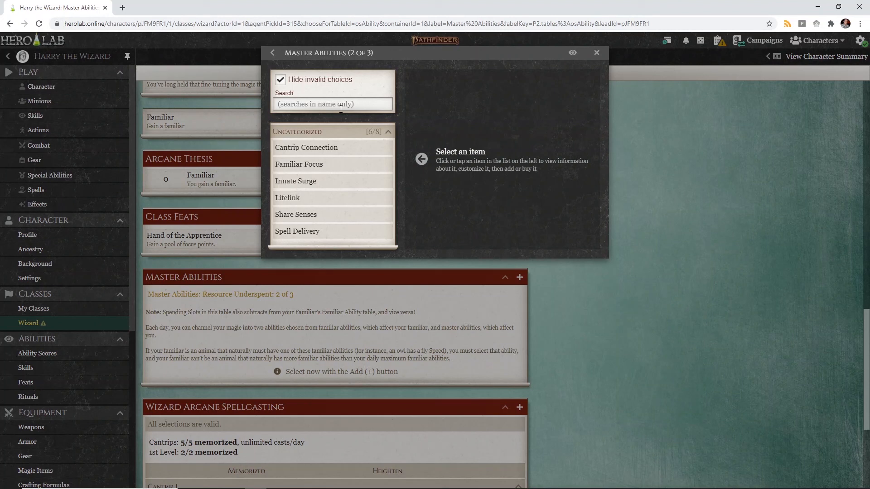
pyautogui.click(323, 152)
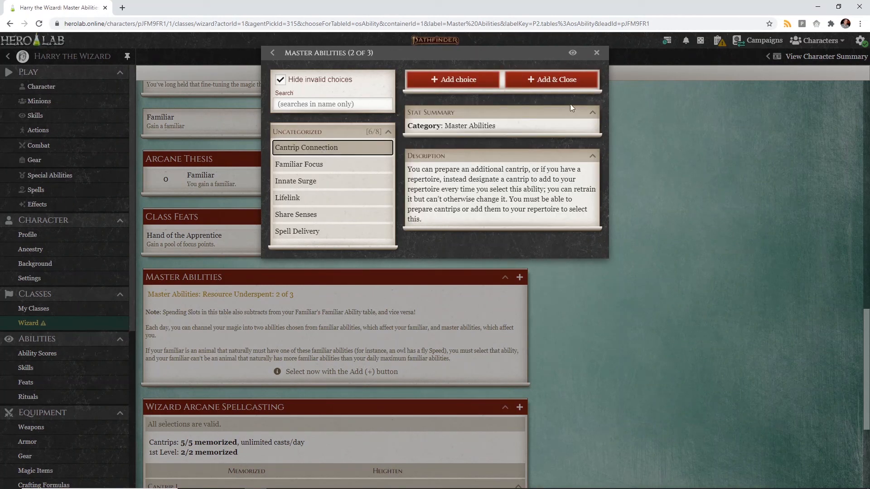
pyautogui.click(536, 85)
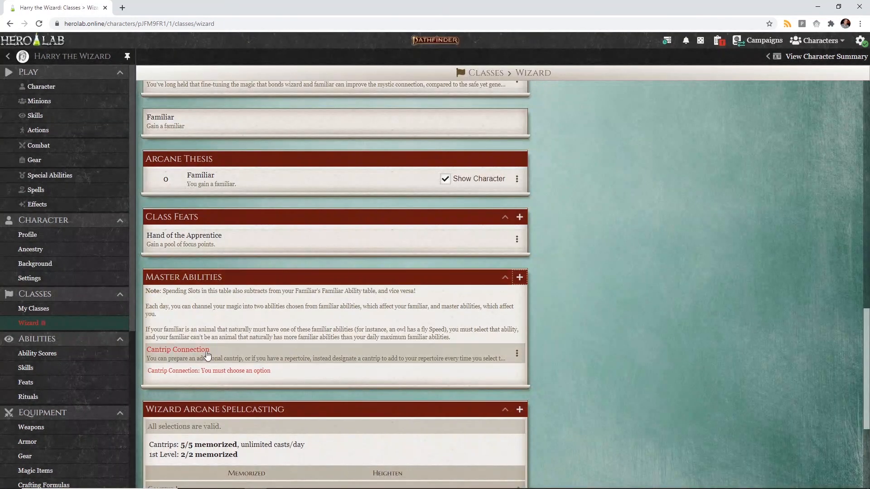
# Configure Cantrip Connection to apply to Wizard Arcane Spellcasting
pyautogui.click(218, 350)
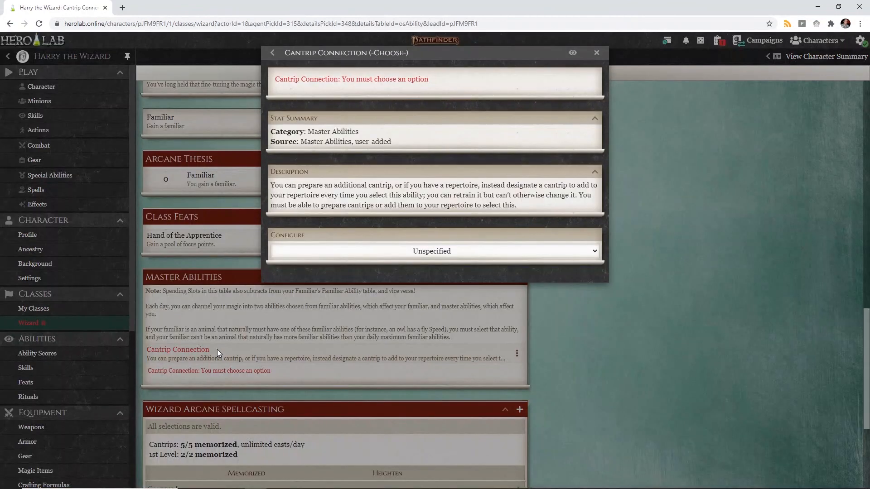
pyautogui.click(289, 254)
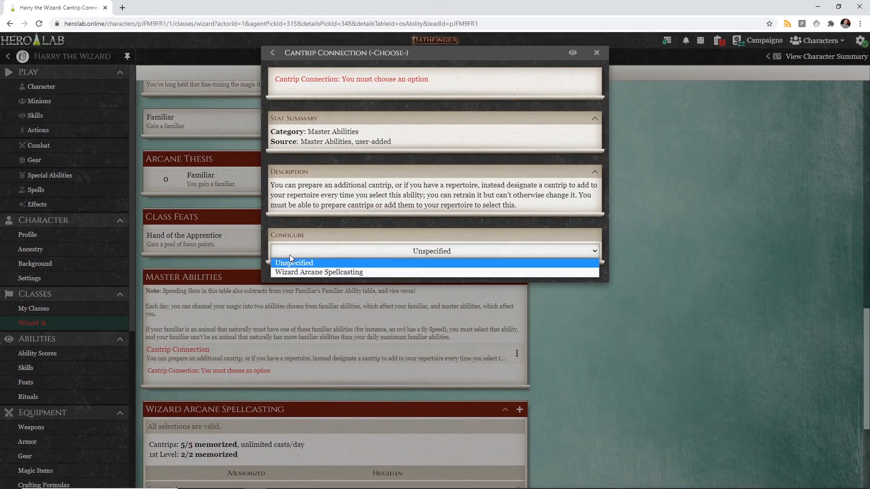
pyautogui.click(321, 272)
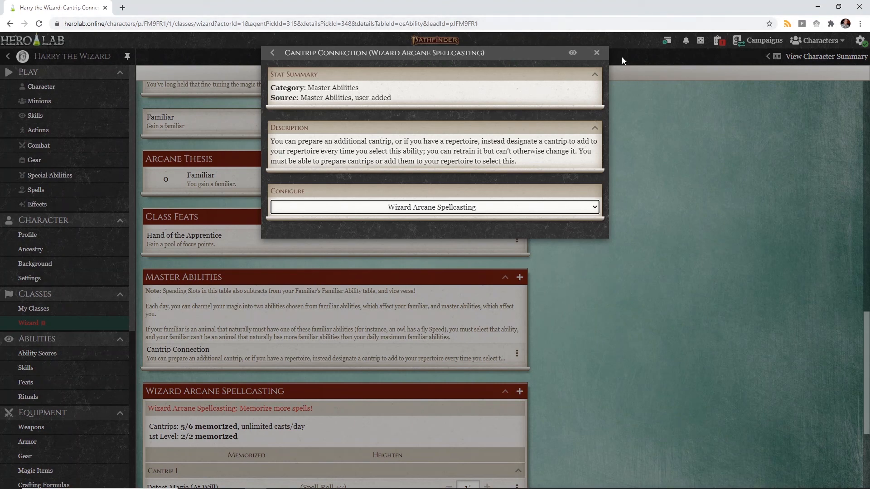
pyautogui.click(590, 55)
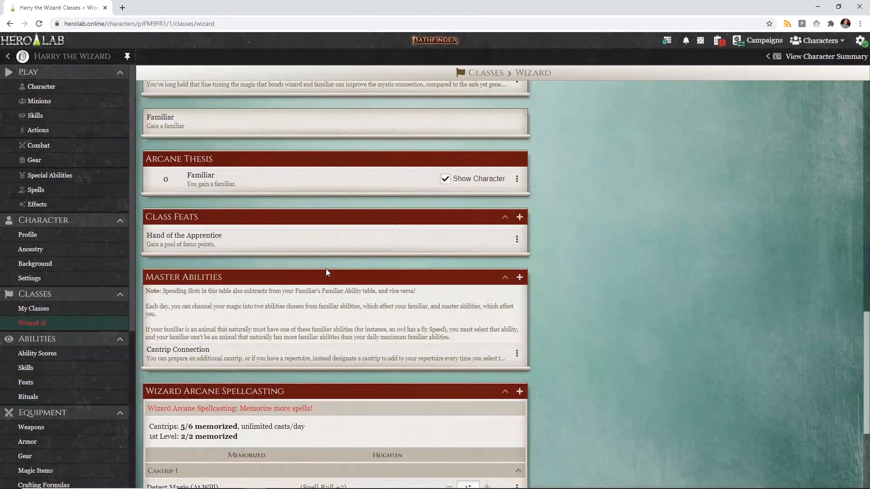
# Memorize the Shield cantrip in the character's Wizard Arcane Spellcasting
pyautogui.scroll(-3, 327, 272)
pyautogui.scroll(-1, 327, 275)
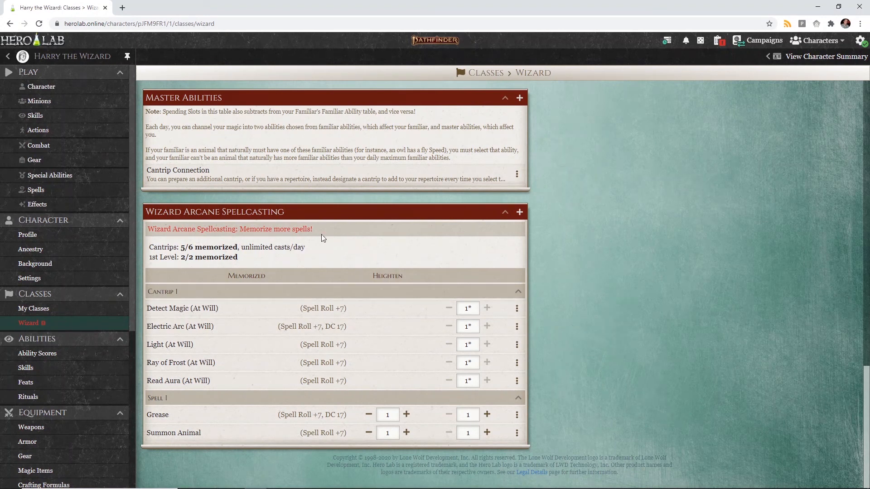
pyautogui.click(520, 213)
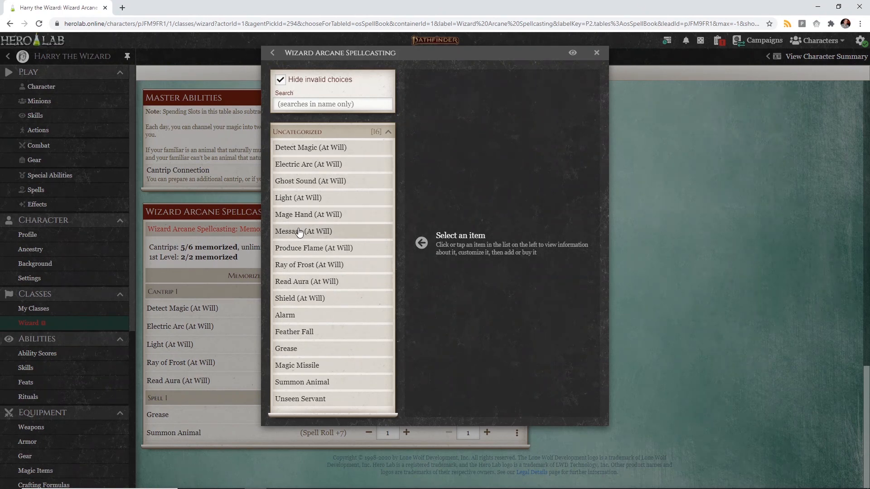
pyautogui.click(295, 295)
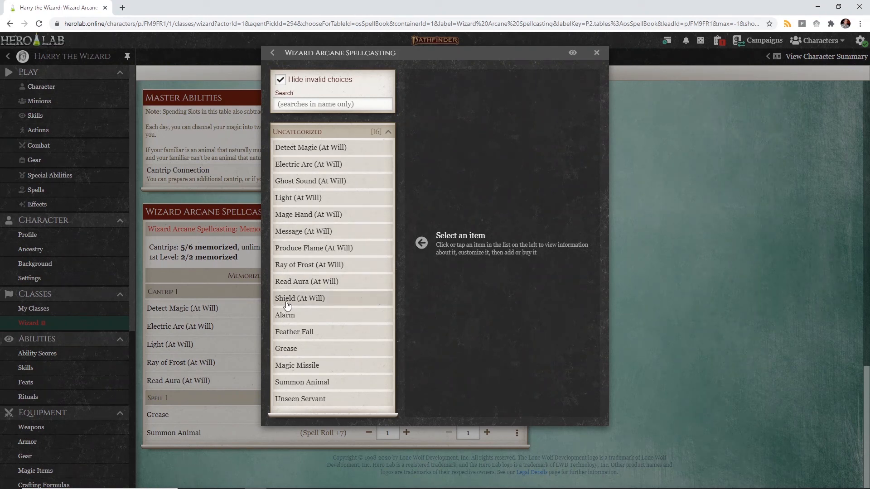
pyautogui.click(558, 121)
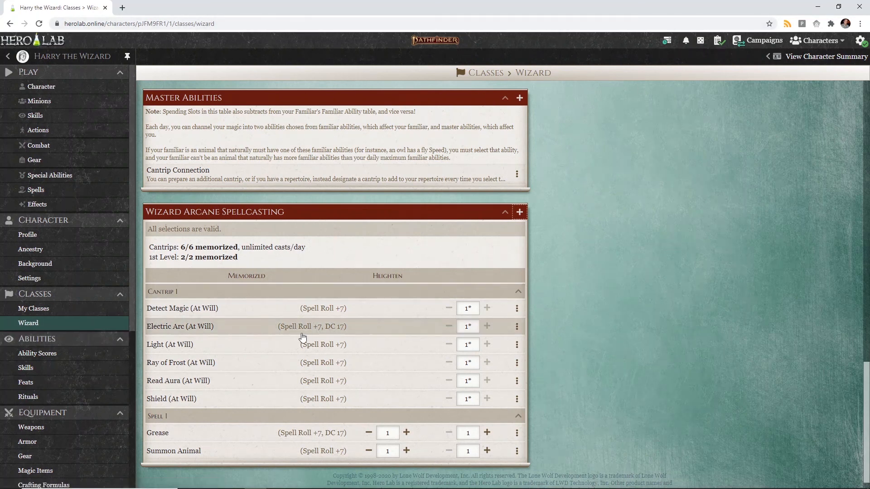
# Review the contents of the wizard class kit and buy one for 12 sp as the character's gear
pyautogui.scroll(-2, 72, 397)
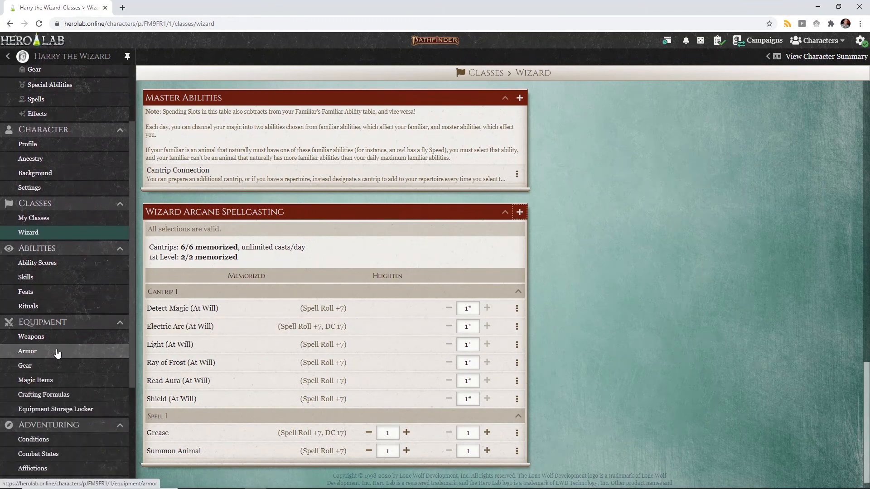
pyautogui.scroll(-2, 70, 262)
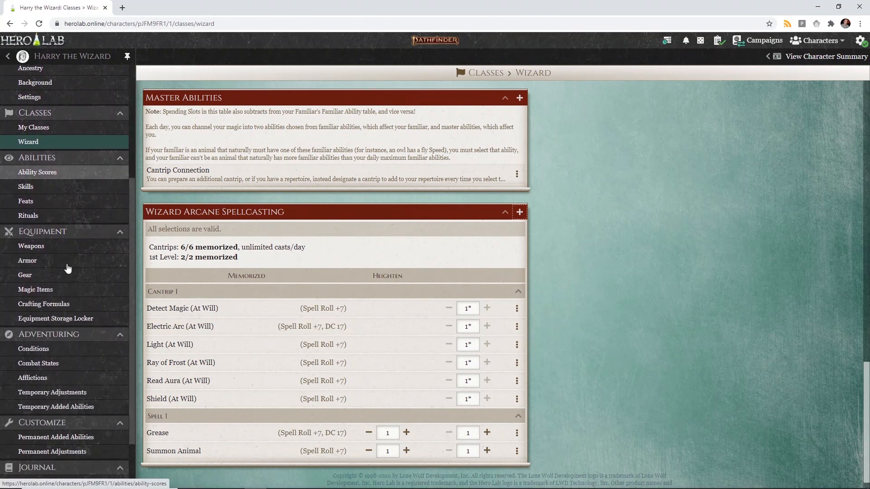
pyautogui.click(56, 278)
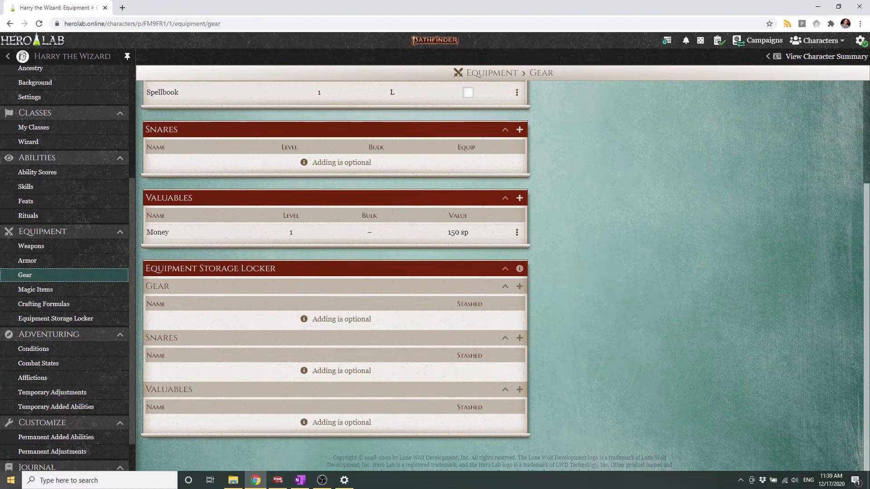
pyautogui.scroll(3, 208, 442)
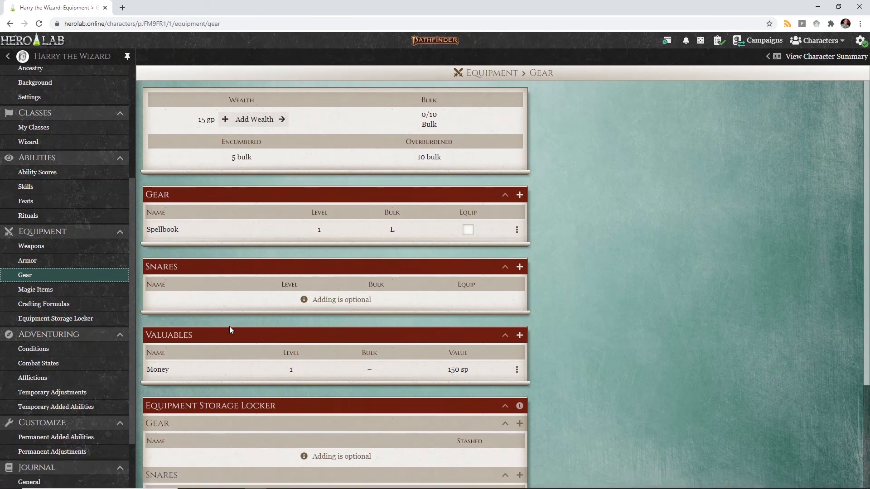
pyautogui.click(520, 195)
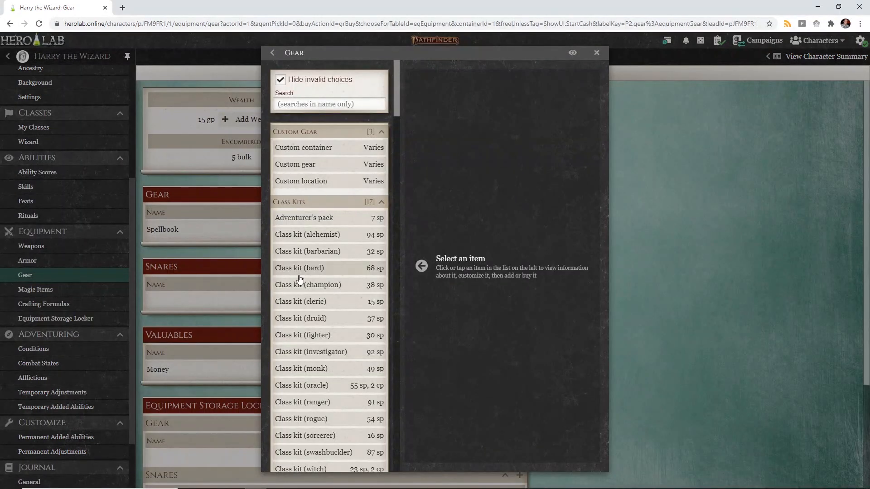
pyautogui.scroll(-2, 345, 290)
pyautogui.click(322, 398)
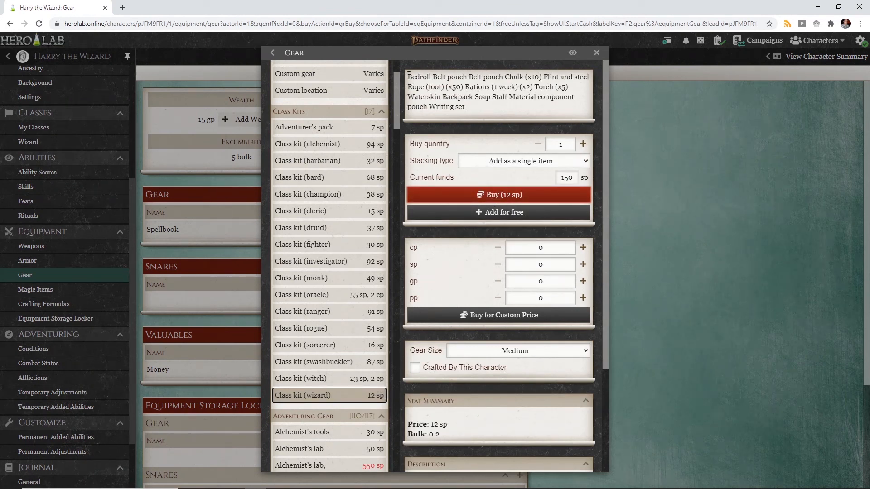
pyautogui.moveTo(407, 76); pyautogui.dragTo(571, 109)
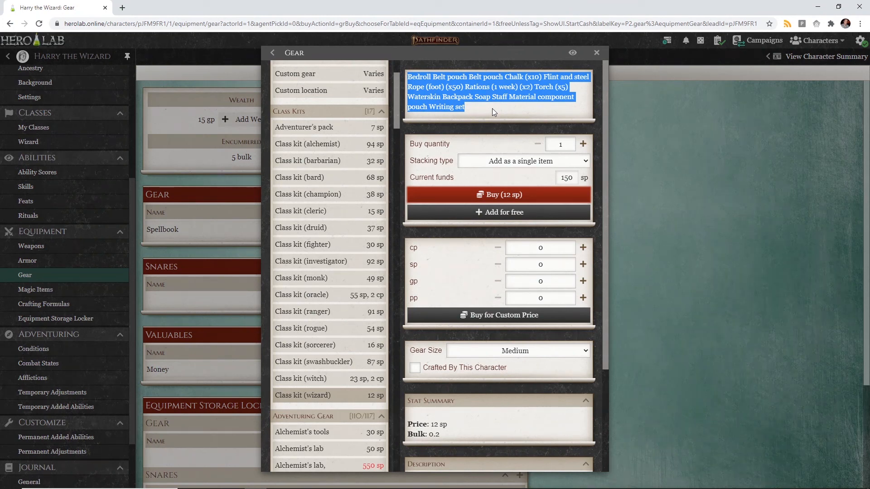
pyautogui.scroll(-7, 320, 327)
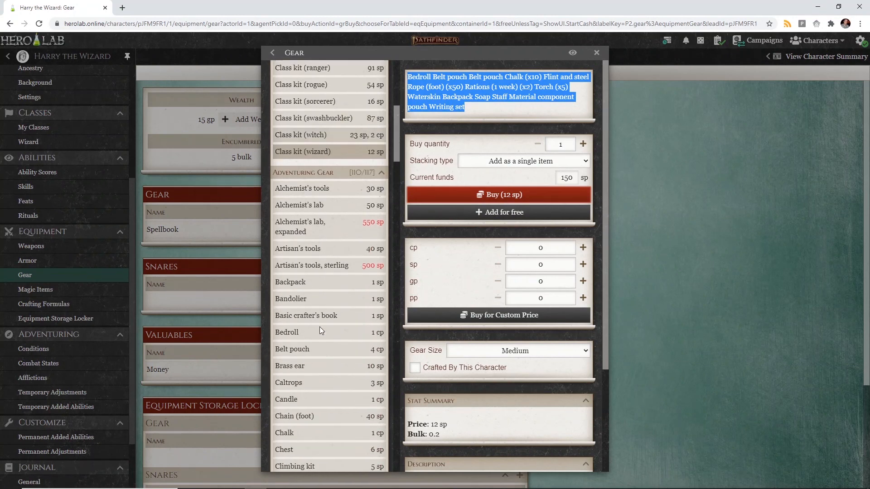
pyautogui.scroll(7, 320, 327)
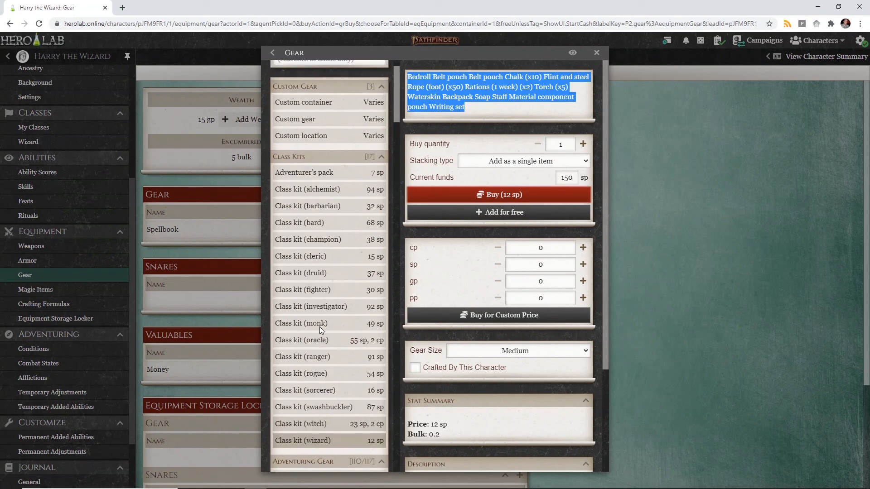
pyautogui.click(536, 198)
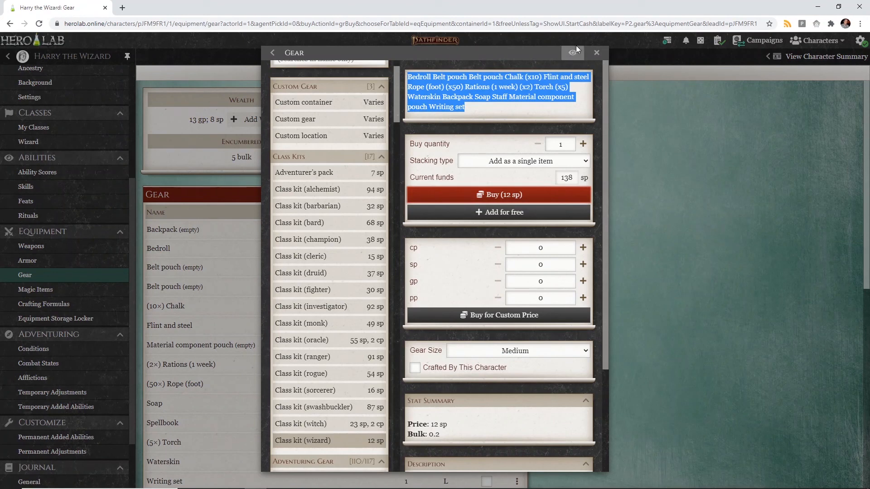
pyautogui.click(600, 55)
# Review the purchased gear and valuables, and examine the full play sheet with its combat stats, spells, skills, gear and actions
pyautogui.scroll(-4, 289, 184)
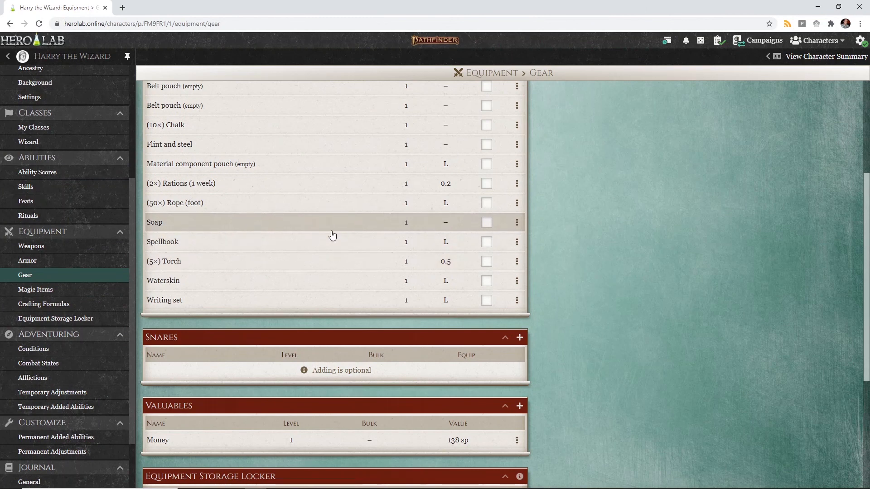
pyautogui.scroll(4, 318, 241)
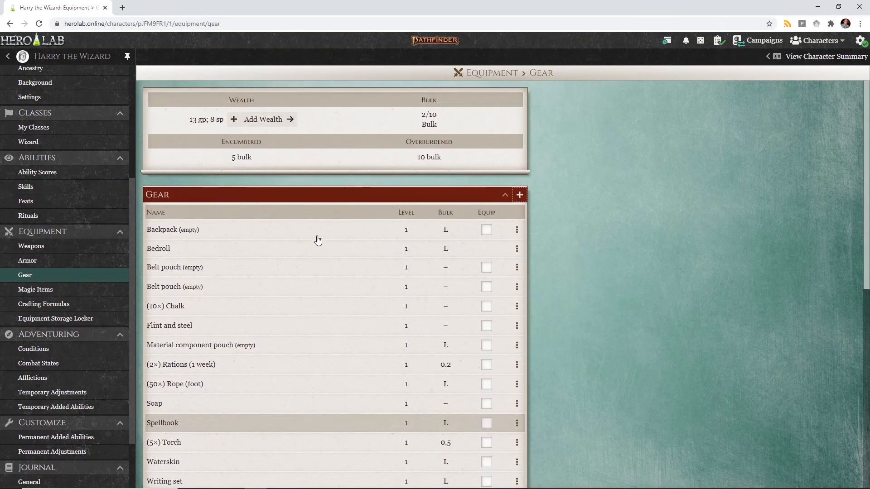
pyautogui.scroll(-5, 318, 240)
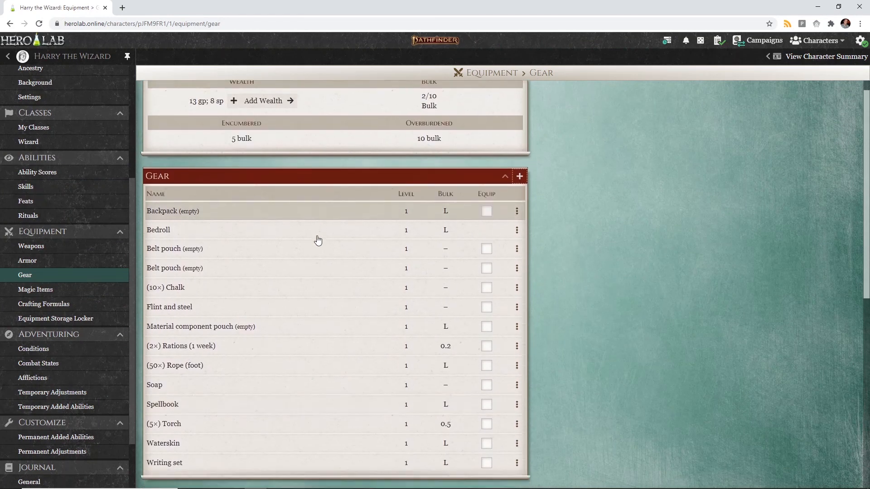
pyautogui.scroll(-4, 318, 241)
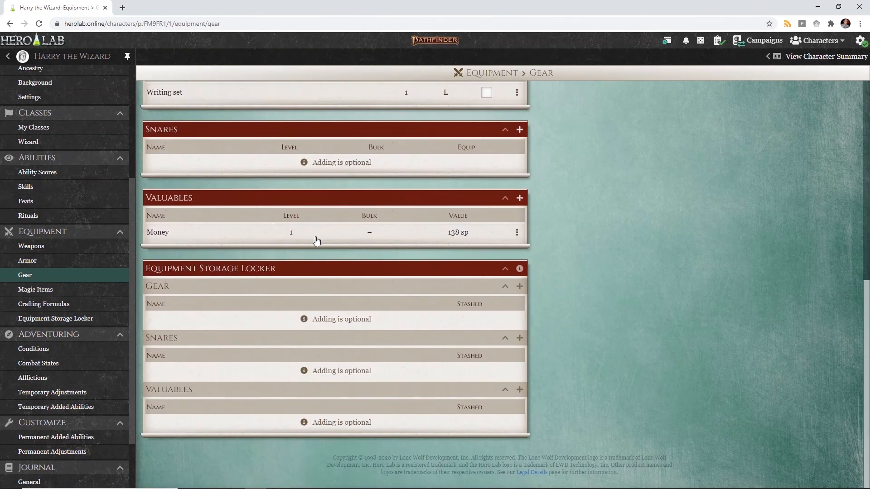
pyautogui.scroll(5, 233, 227)
pyautogui.scroll(4, 89, 232)
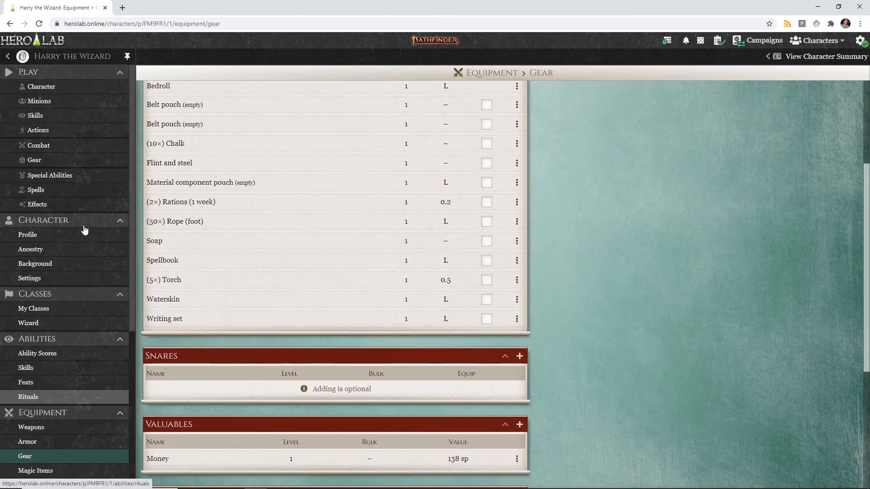
pyautogui.click(58, 88)
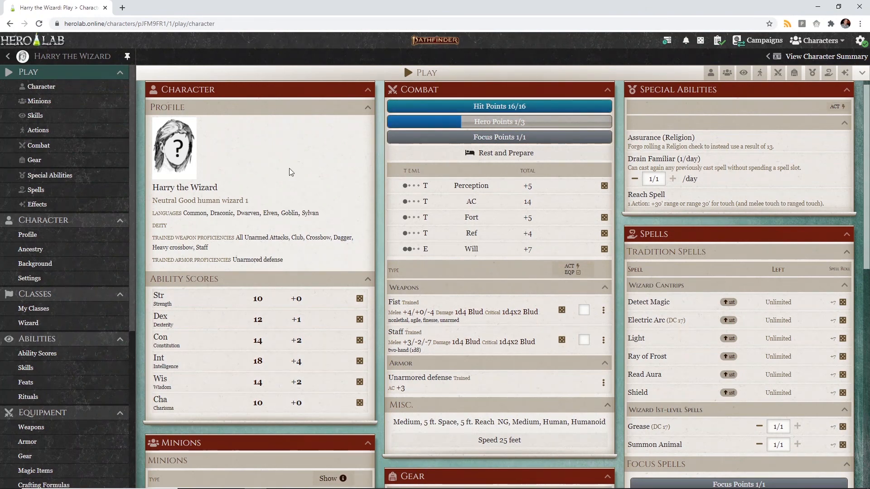
pyautogui.scroll(-4, 301, 202)
pyautogui.scroll(-8, 301, 202)
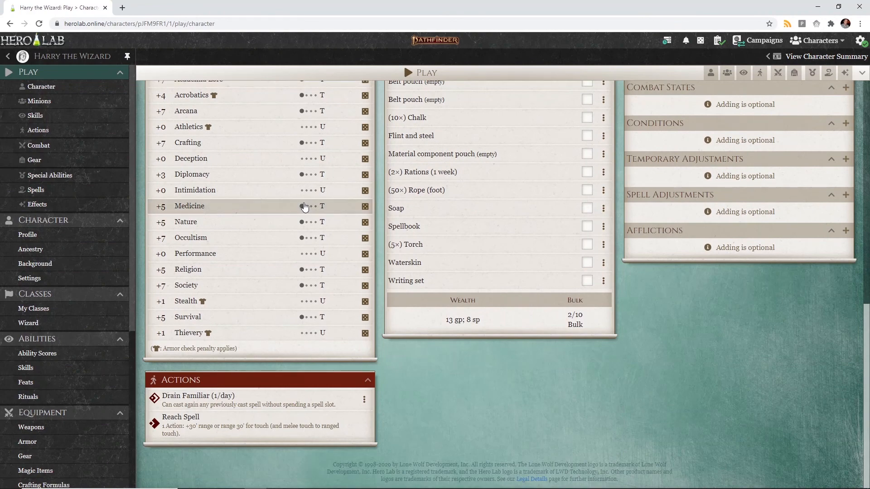
pyautogui.scroll(12, 344, 242)
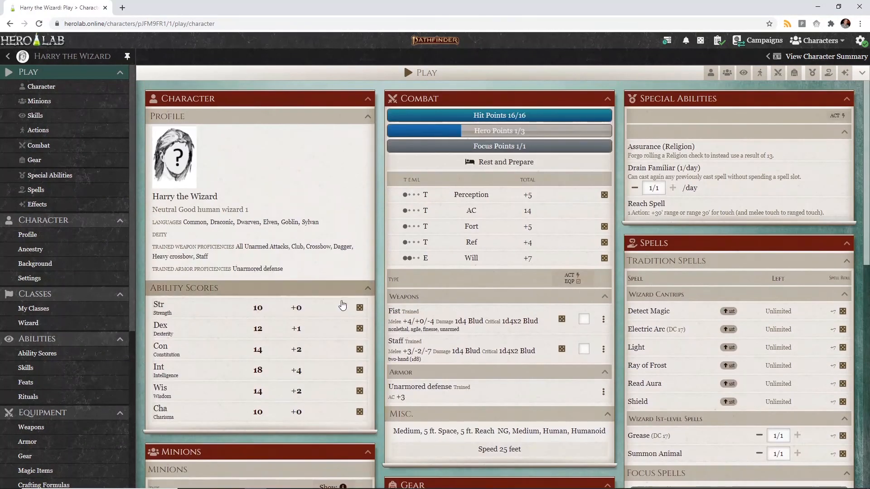